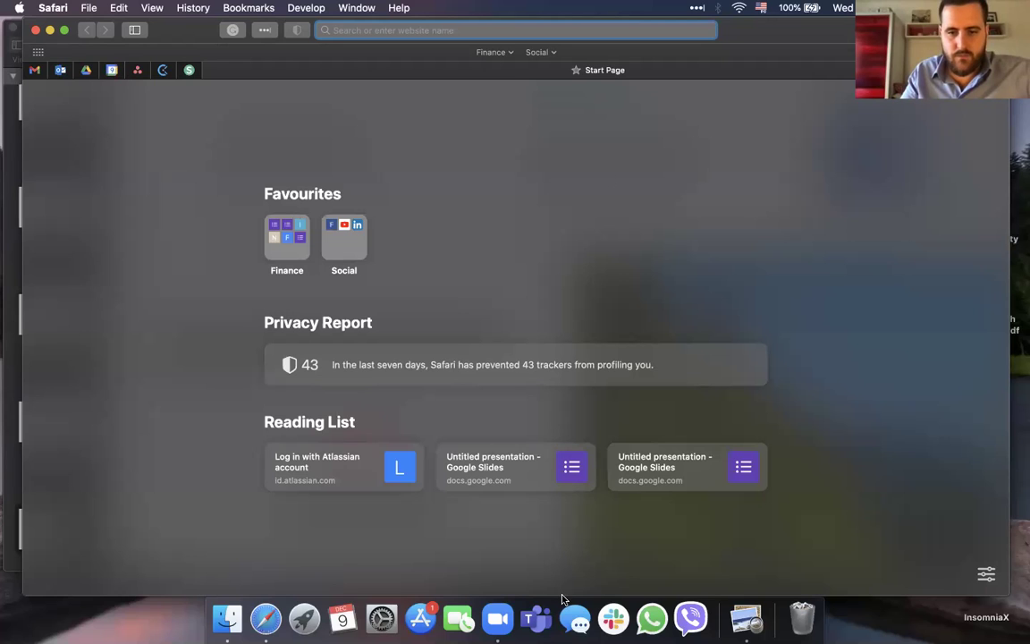
Open Asana from the bookmarked sites and look through the My Tasks list.
click(161, 90)
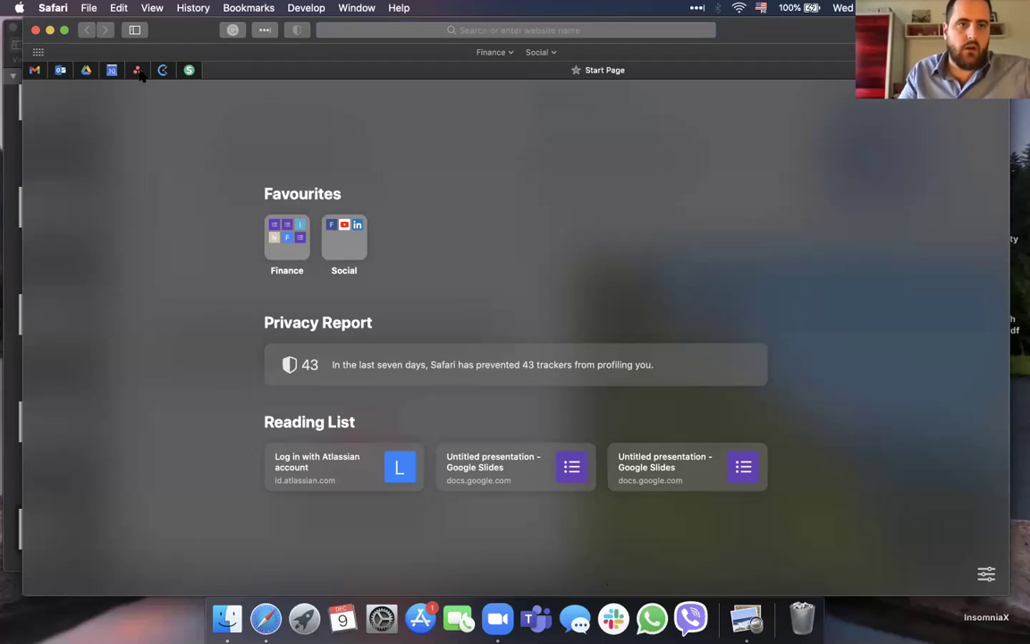
click(138, 71)
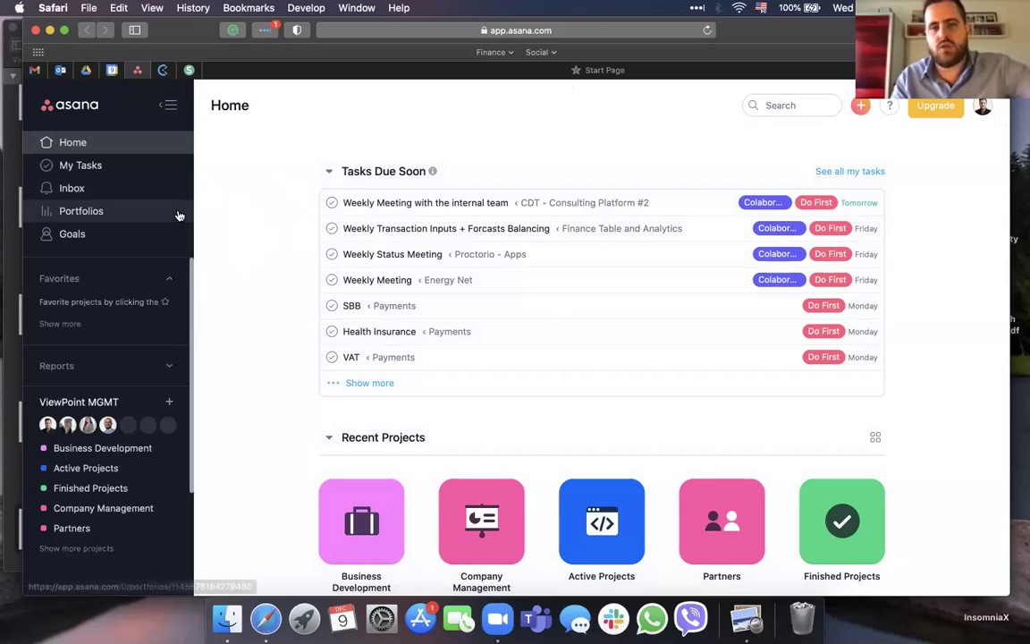
click(126, 171)
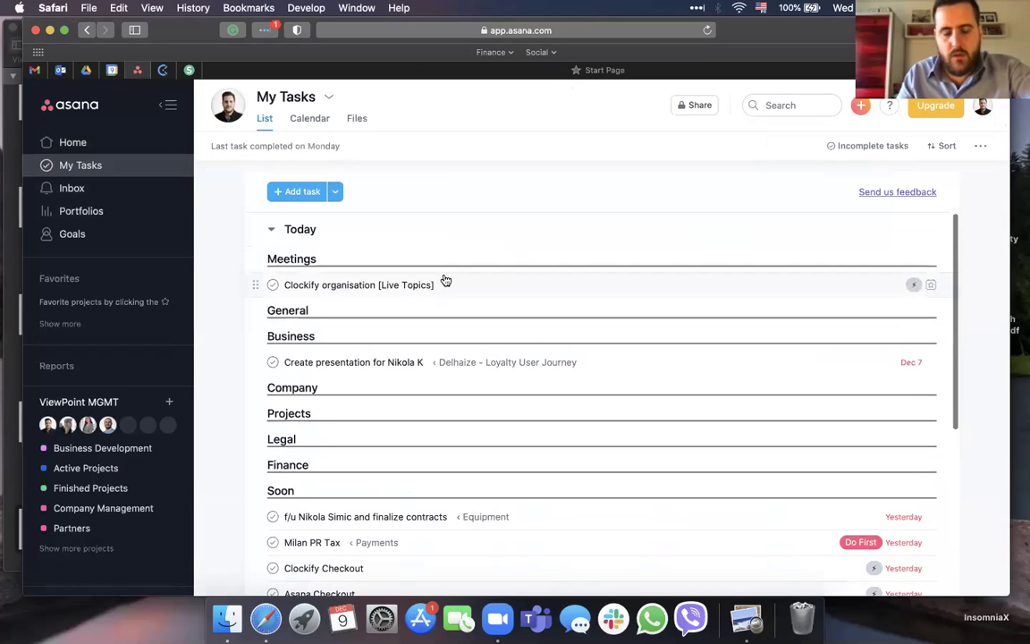
scroll(445, 281, down, 5)
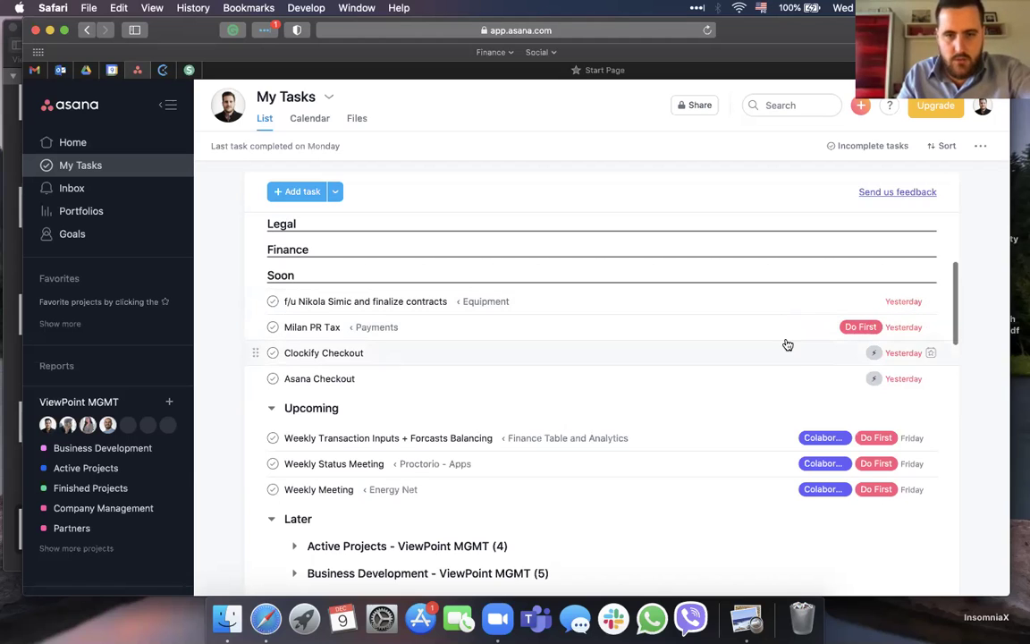
scroll(751, 342, down, 1)
scroll(752, 342, up, 6)
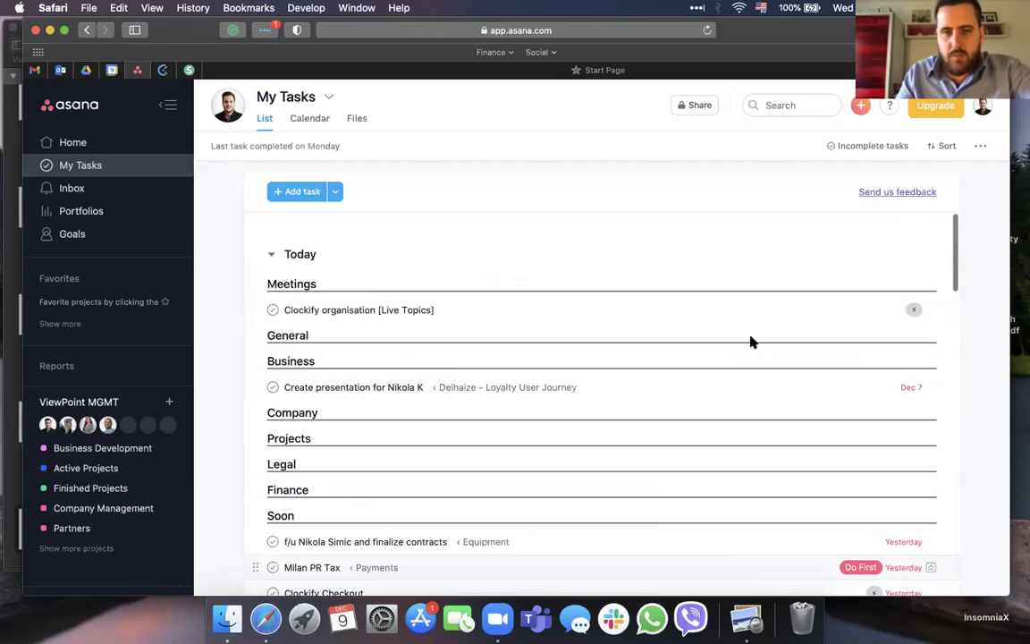
Add a task named "Odrzati nadam se dobru prezentaciju gde ce svi biti zadovoljni" to My Tasks.
click(298, 191)
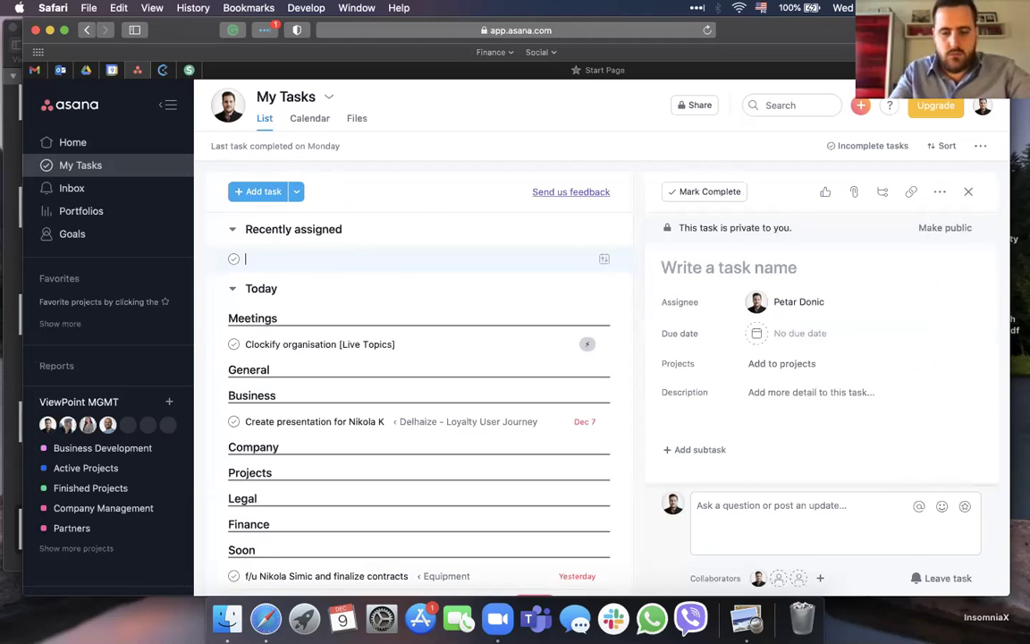
text(Odrza)
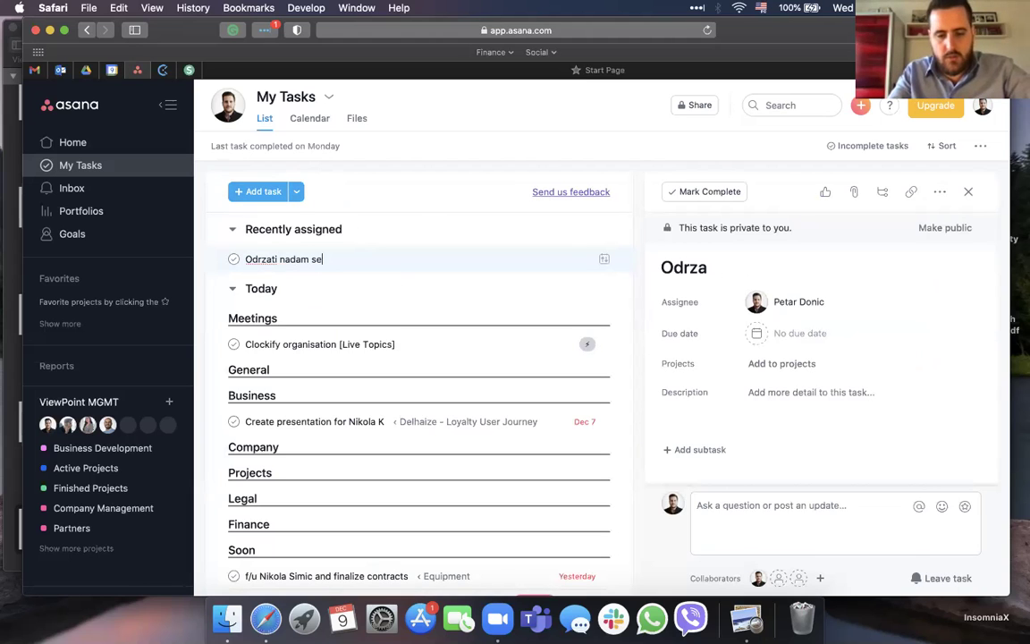
text(ti nadam se dobru preze)
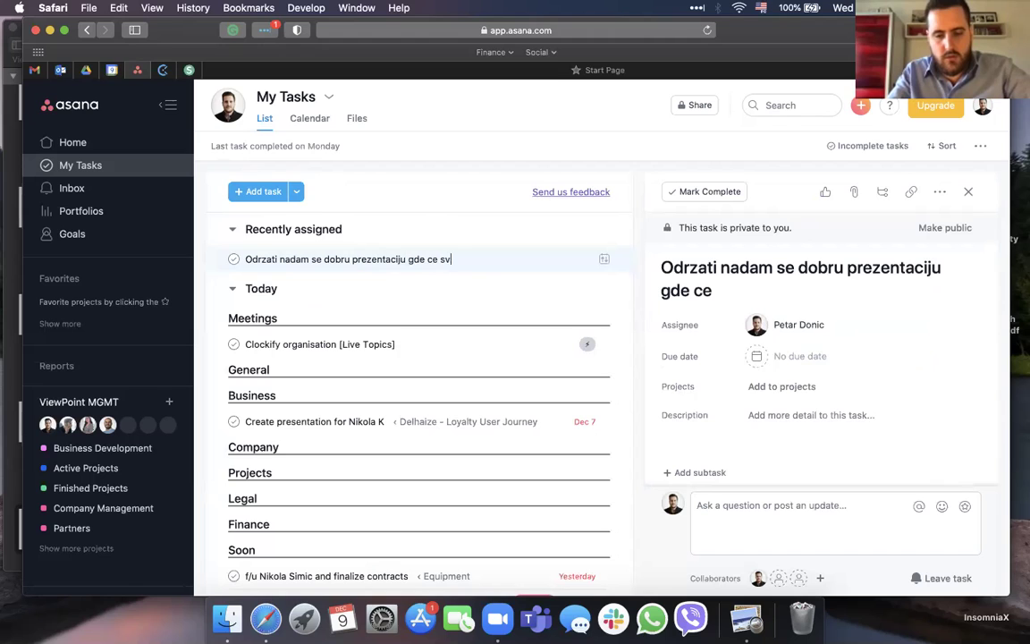
text(voljni)
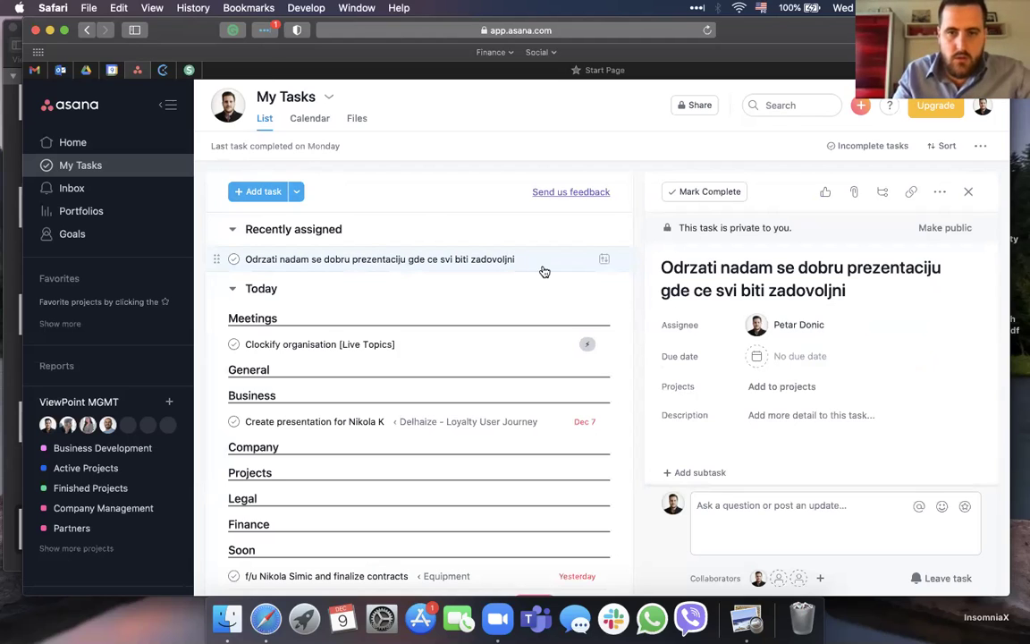
Look at the new task's assignee, due date, description and project options without changing them.
click(764, 327)
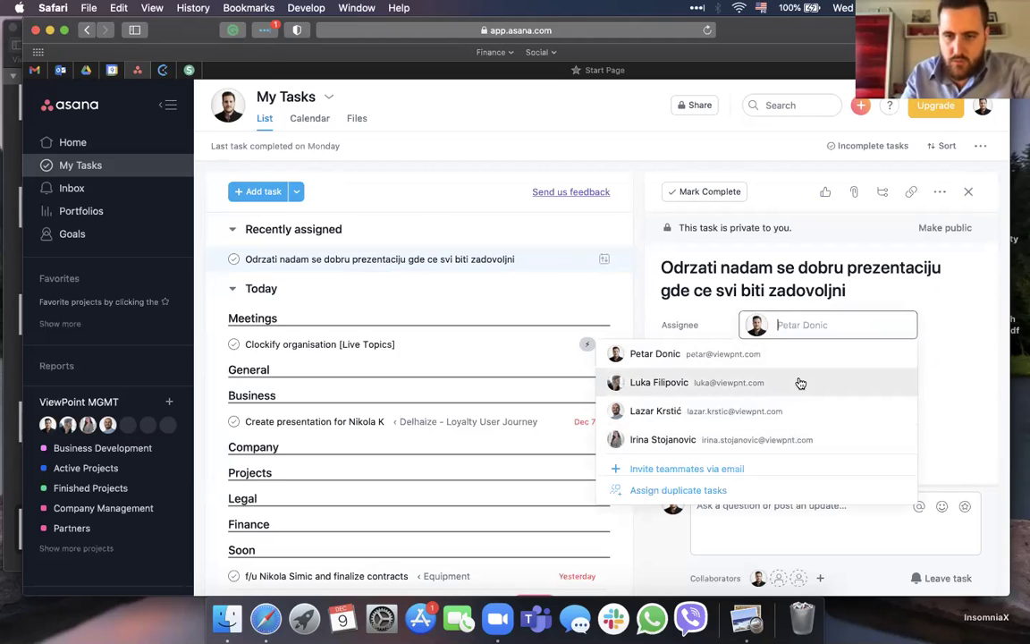
click(940, 399)
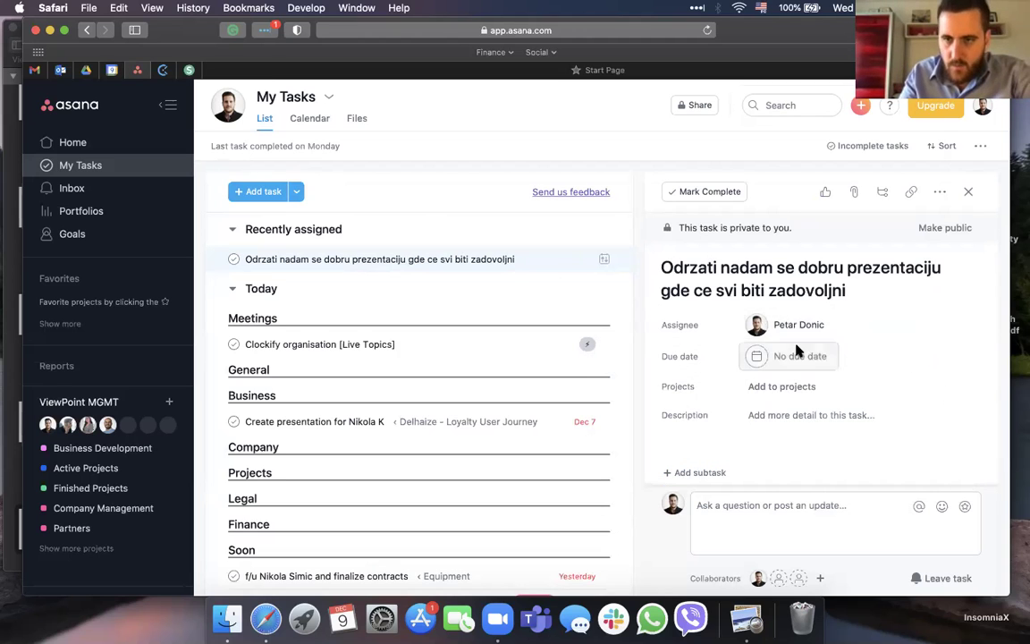
click(798, 353)
click(928, 413)
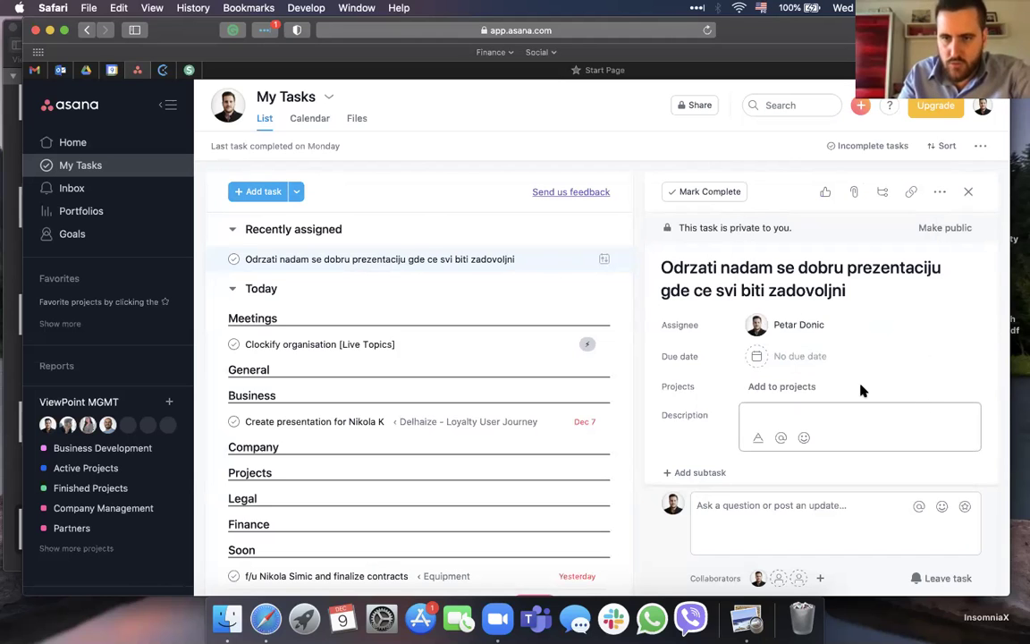
click(791, 386)
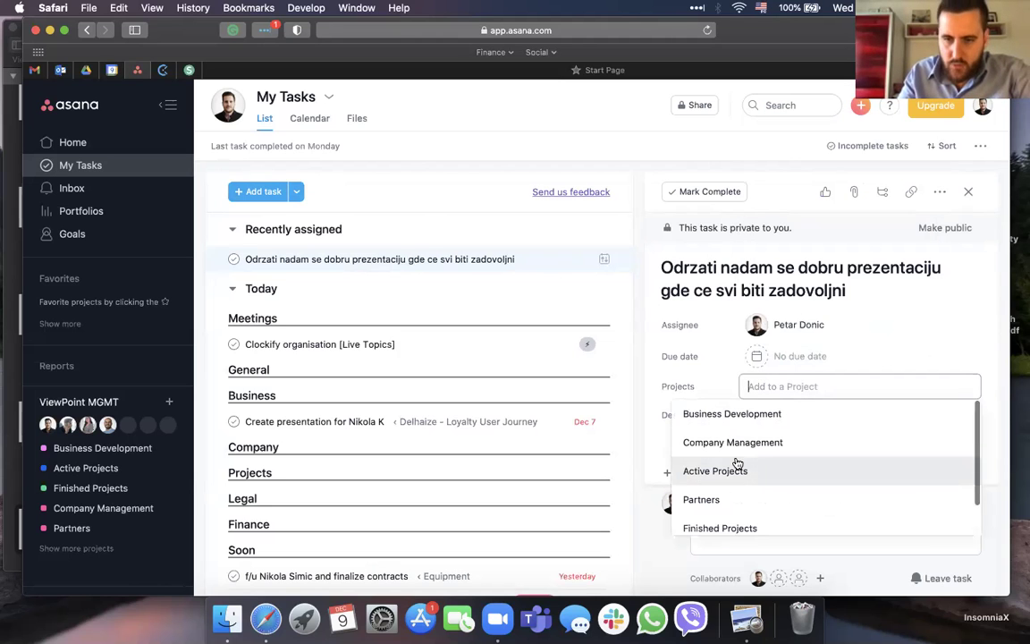
scroll(736, 462, down, 1)
click(901, 352)
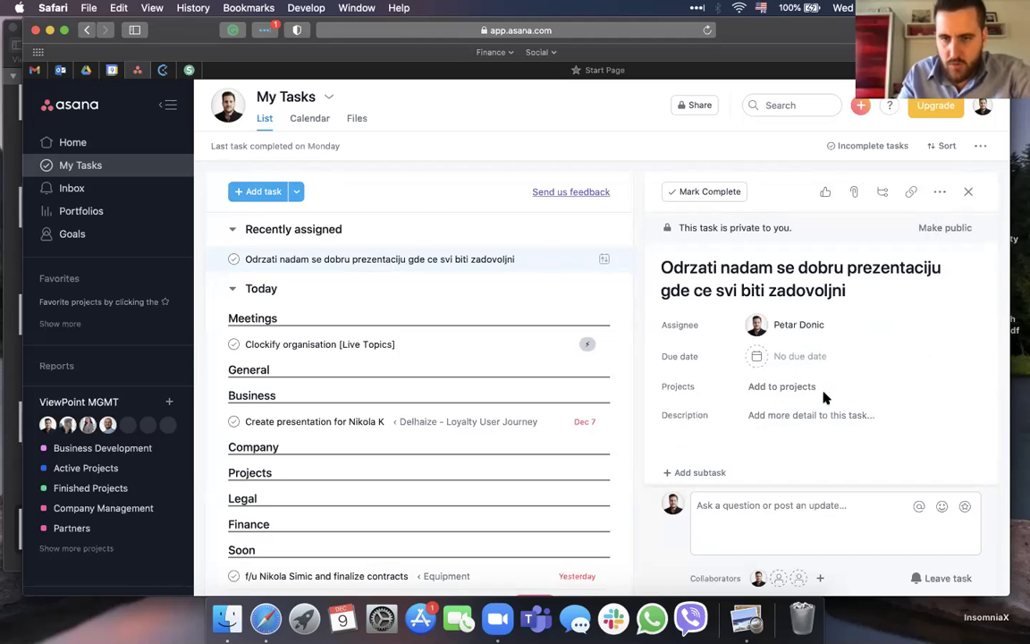
Add four subtasks to the presentation task: Uvod, Razrada, Zakljucak and Sreca!
scroll(821, 404, down, 1)
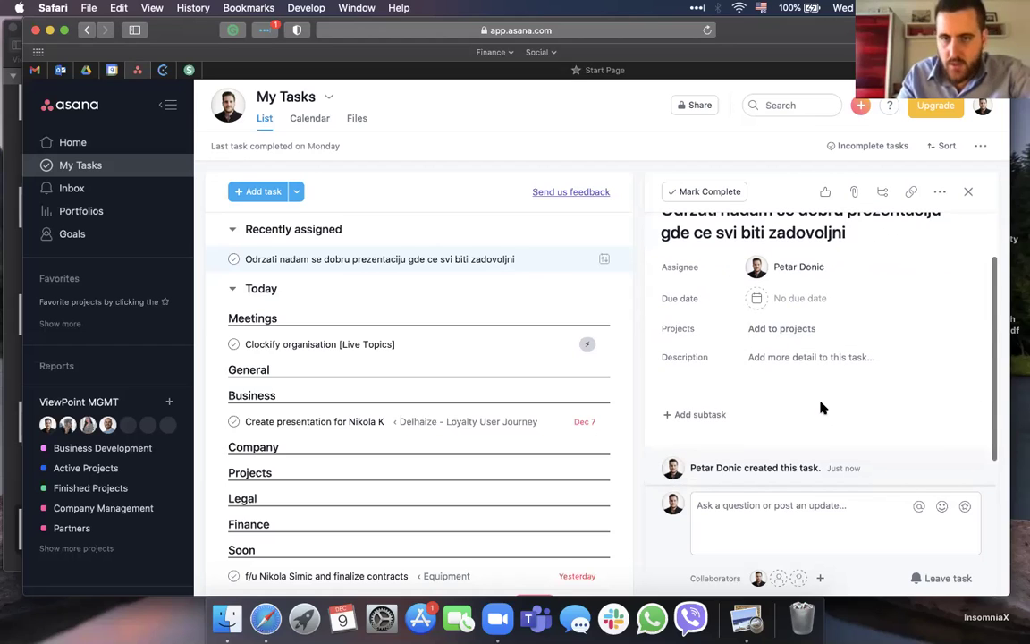
click(713, 414)
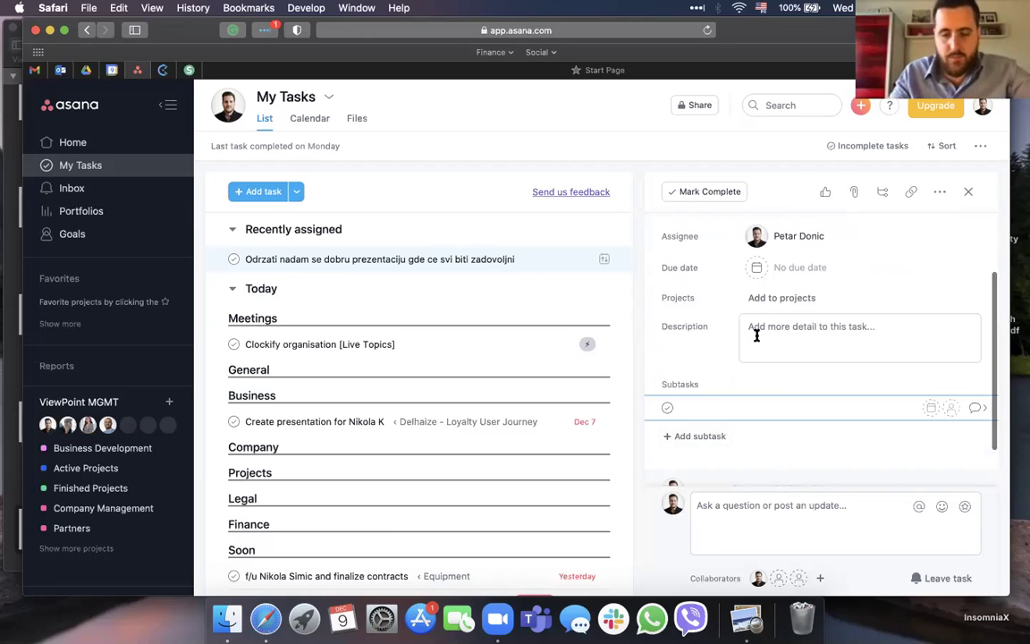
text(Ubvod)
key(Return)
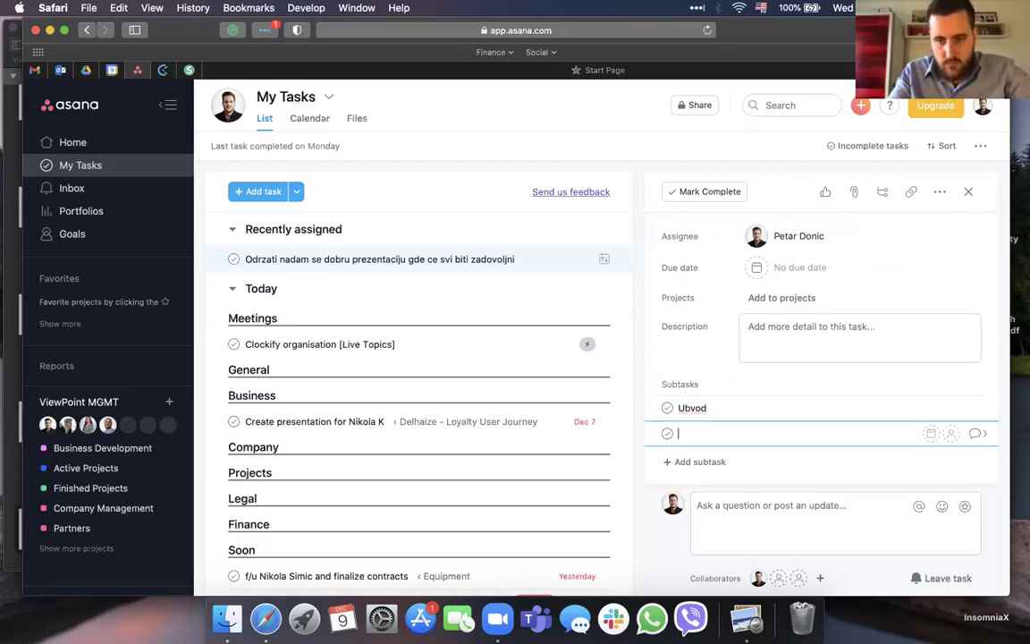
key(Up)
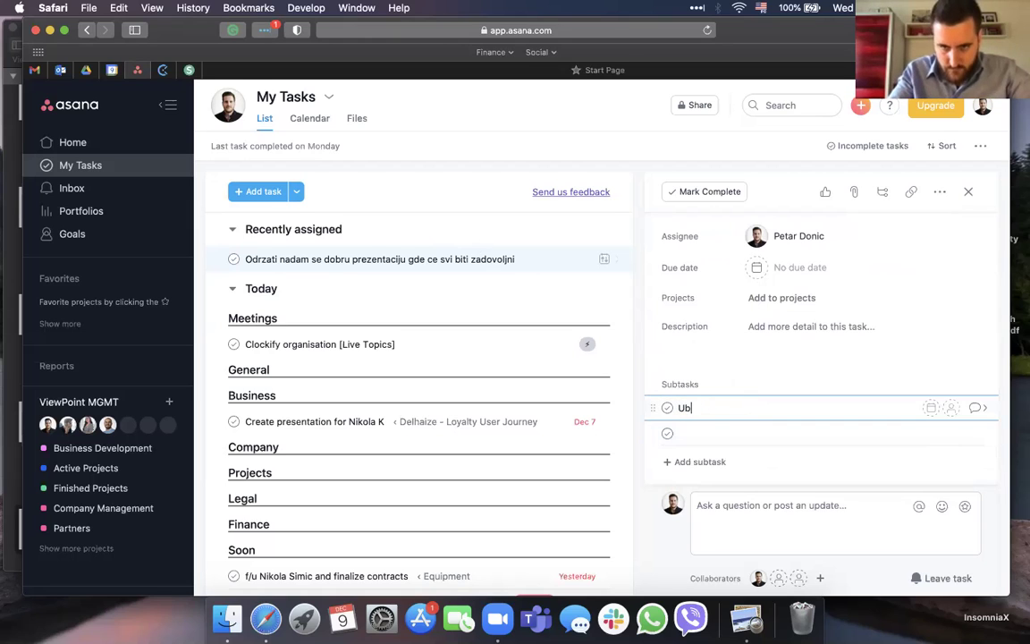
text(od)
key(Return)
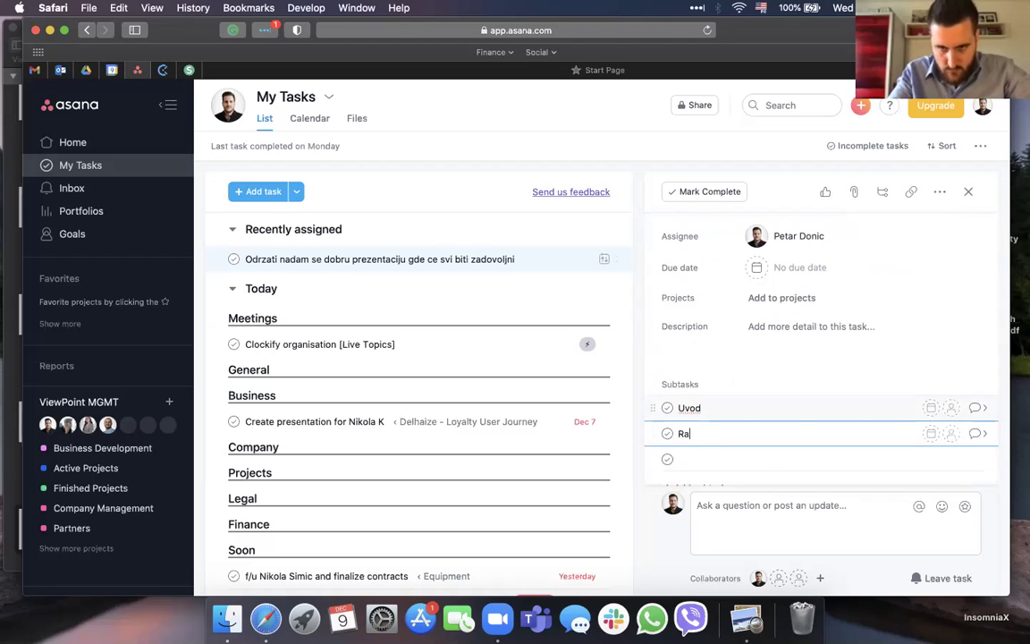
key(Return)
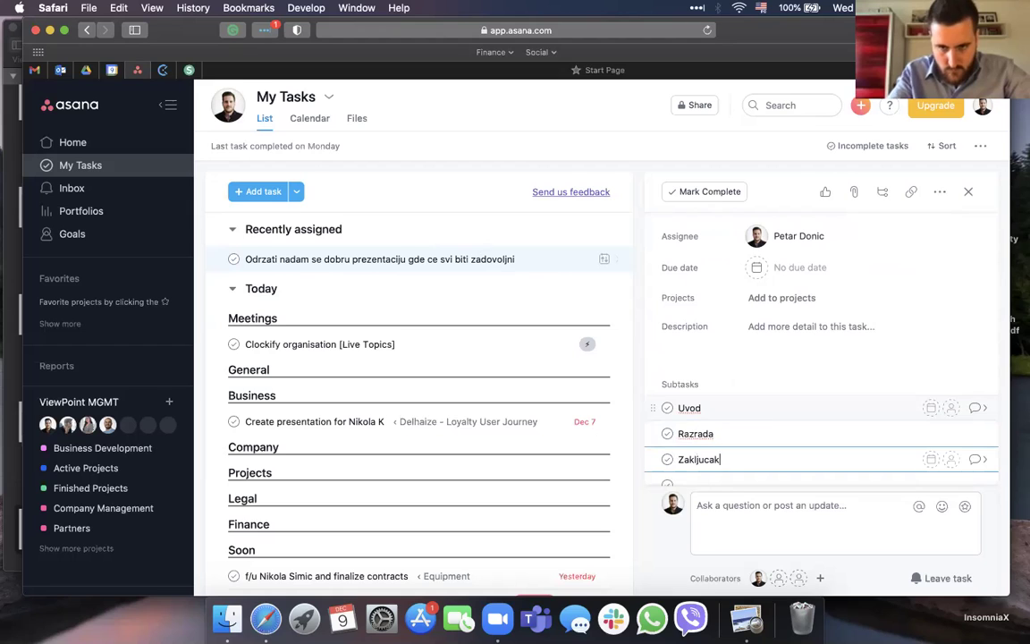
text(Zakljucak)
key(Return)
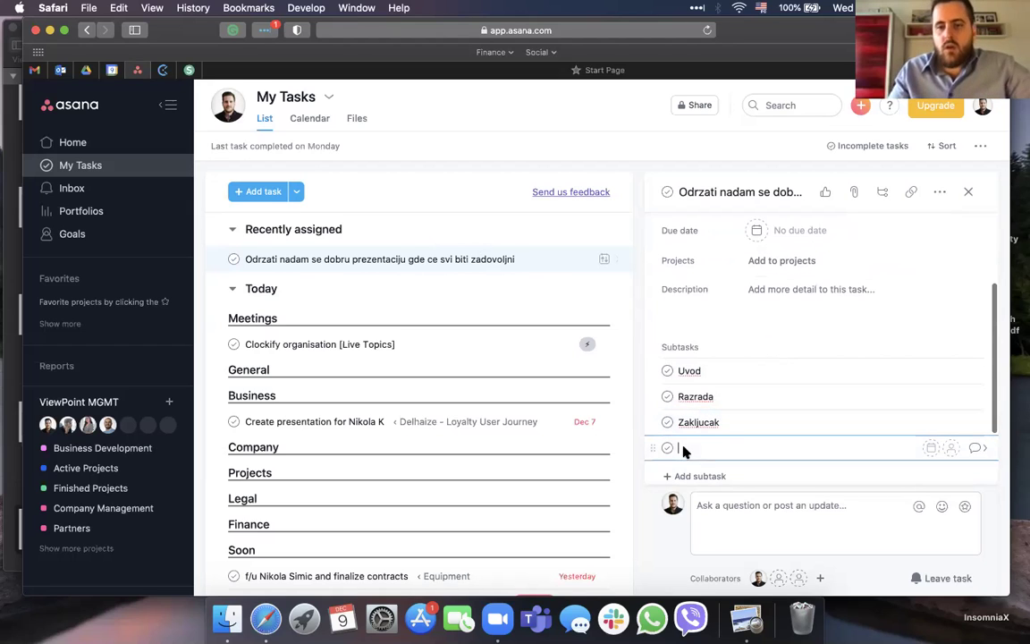
text(Sreca!)
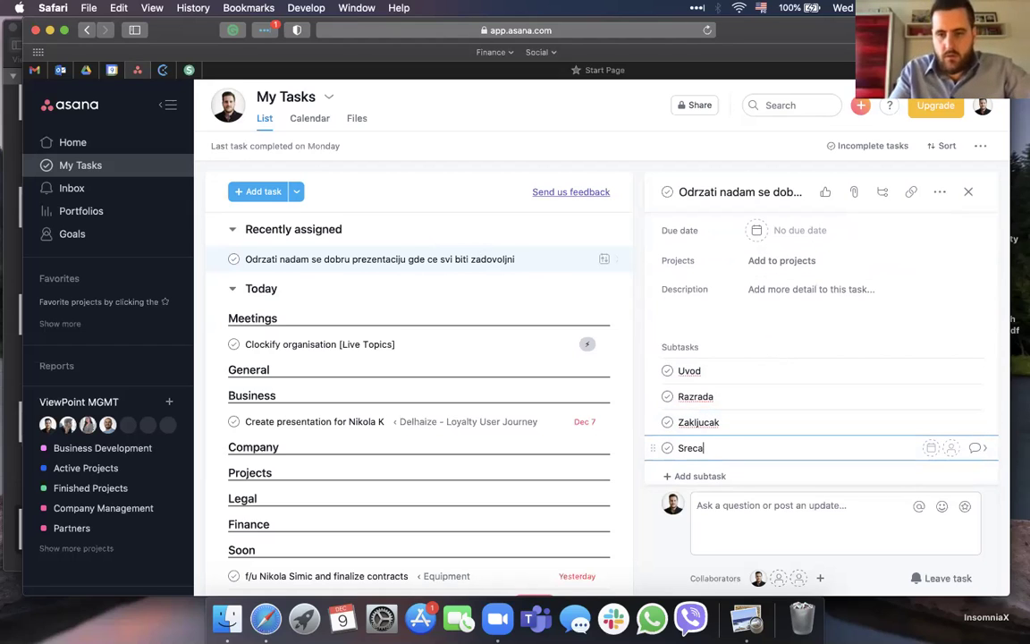
Set the Uvod subtask's due date to today, 12/09/20, leaving its assignee empty.
click(953, 371)
click(881, 343)
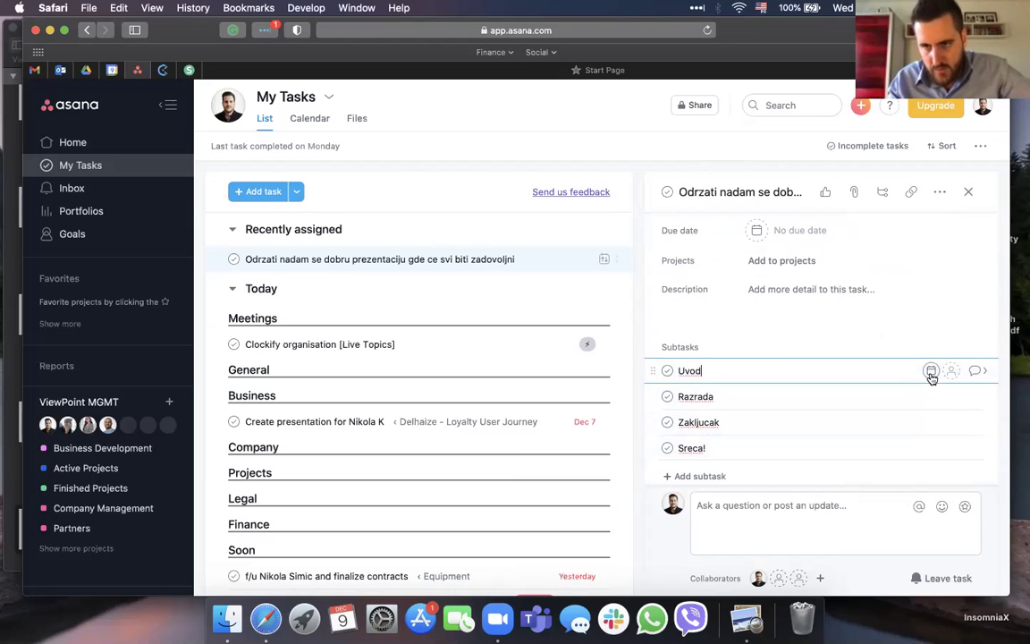
click(931, 370)
click(850, 215)
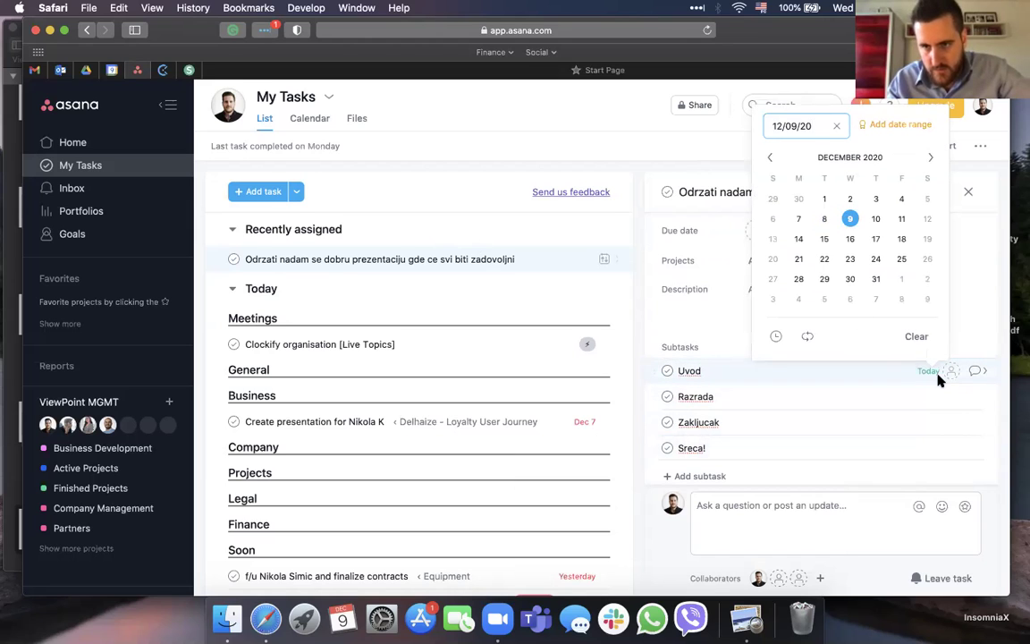
click(881, 375)
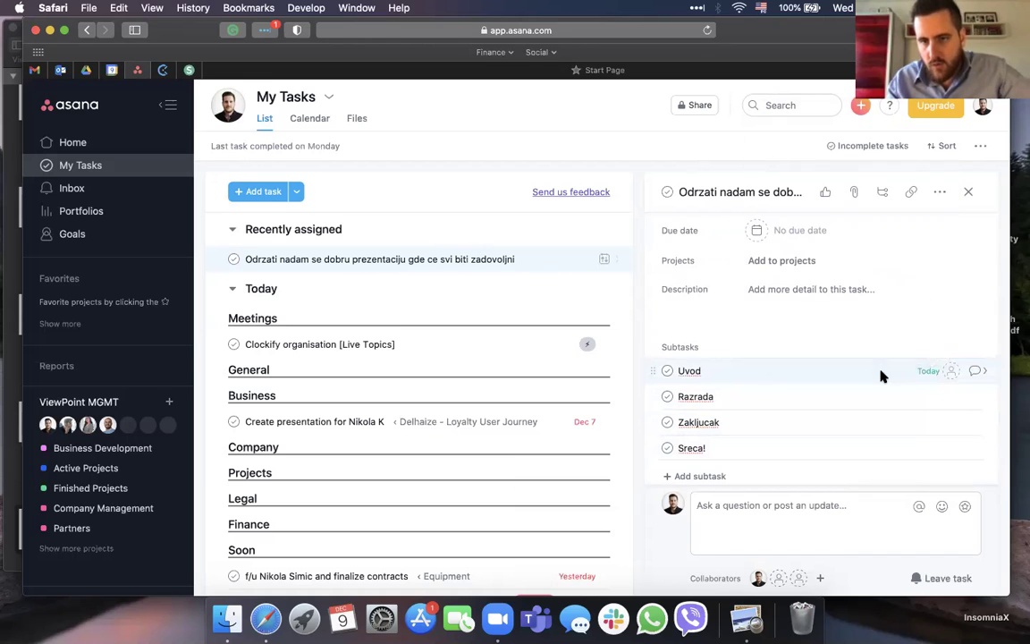
Change the Uvod subtask's due date to tomorrow and open the subtask's details to review them.
click(930, 374)
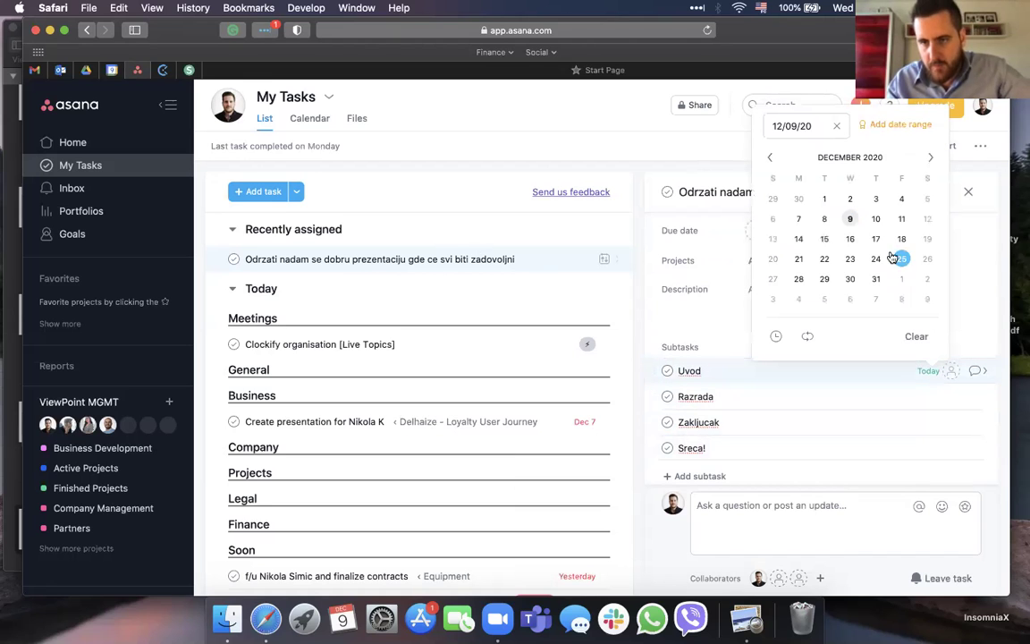
click(980, 372)
scroll(948, 391, down, 1)
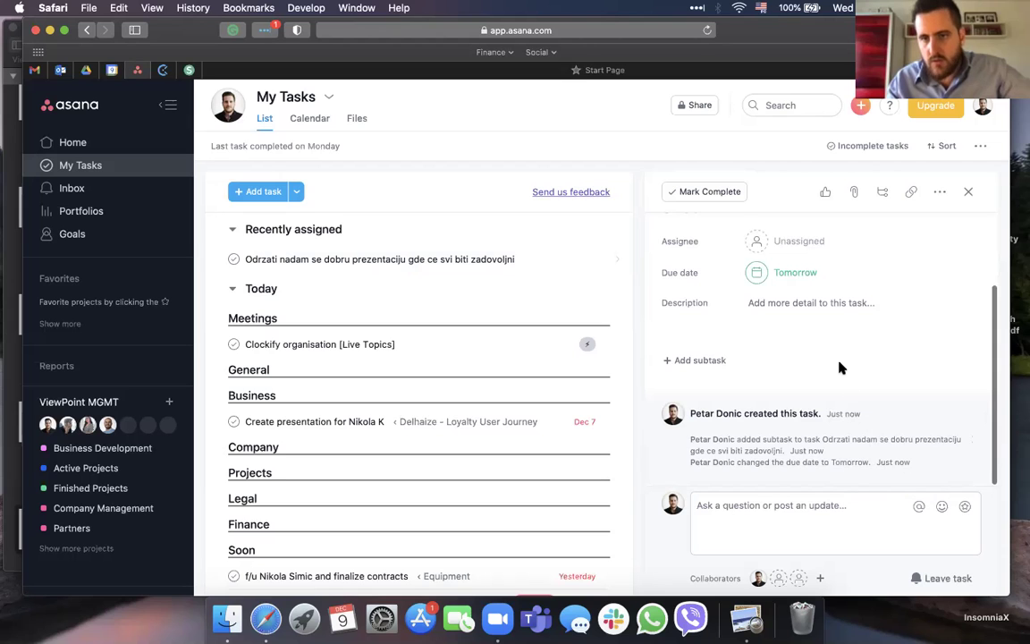
scroll(840, 364, up, 3)
scroll(840, 364, up, 2)
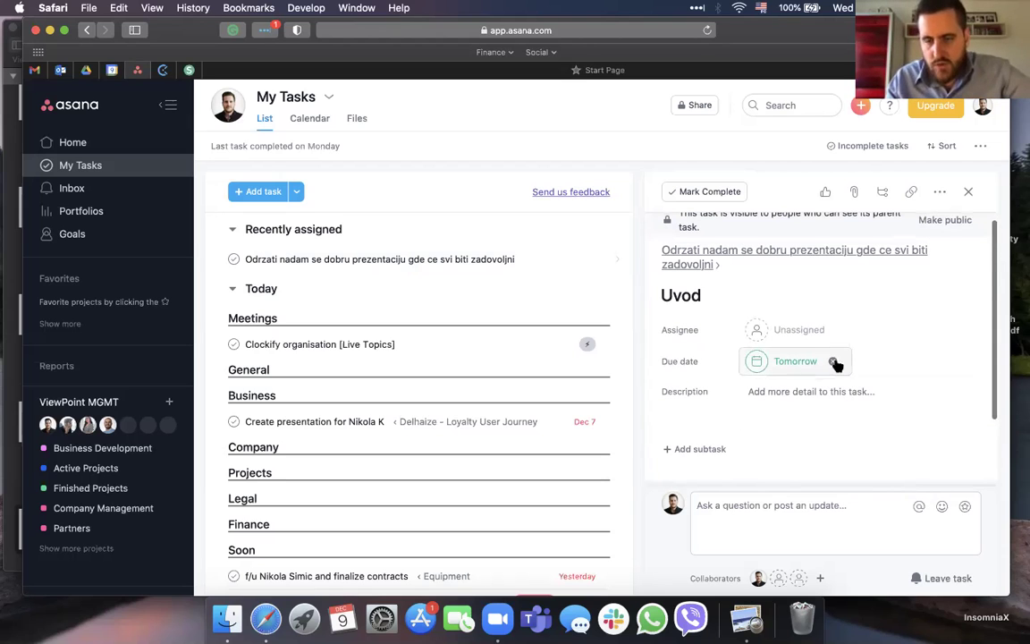
scroll(803, 421, up, 1)
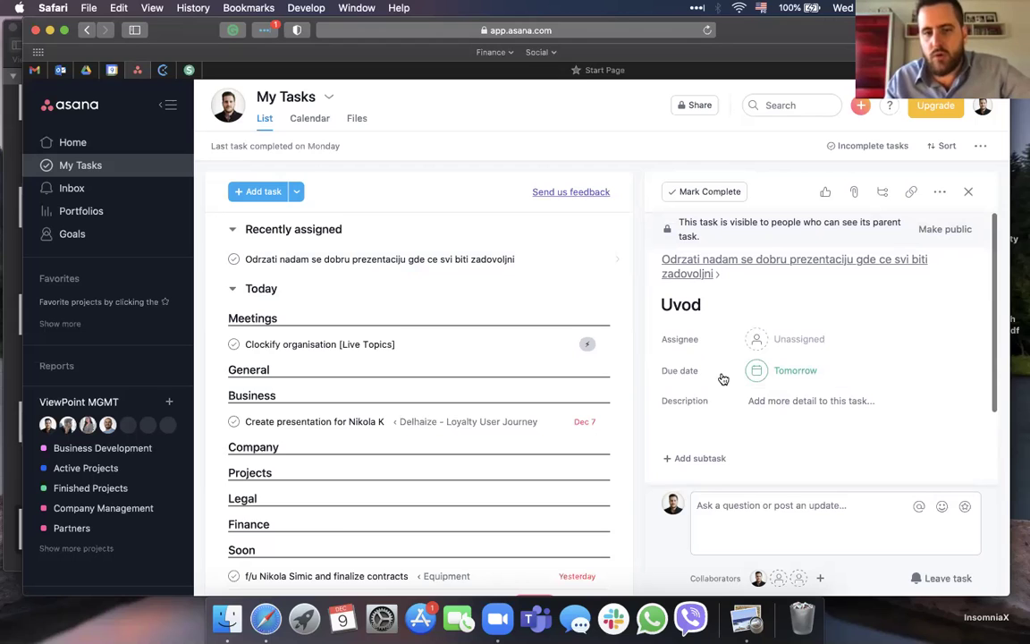
Remove the due date from the Uvod subtask and close its details.
click(833, 372)
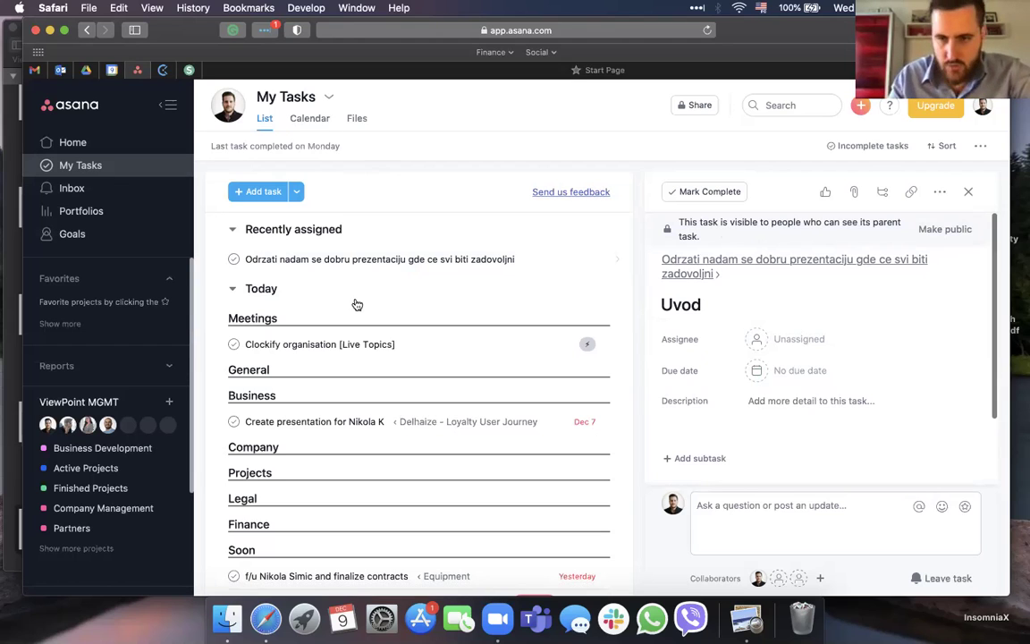
click(969, 192)
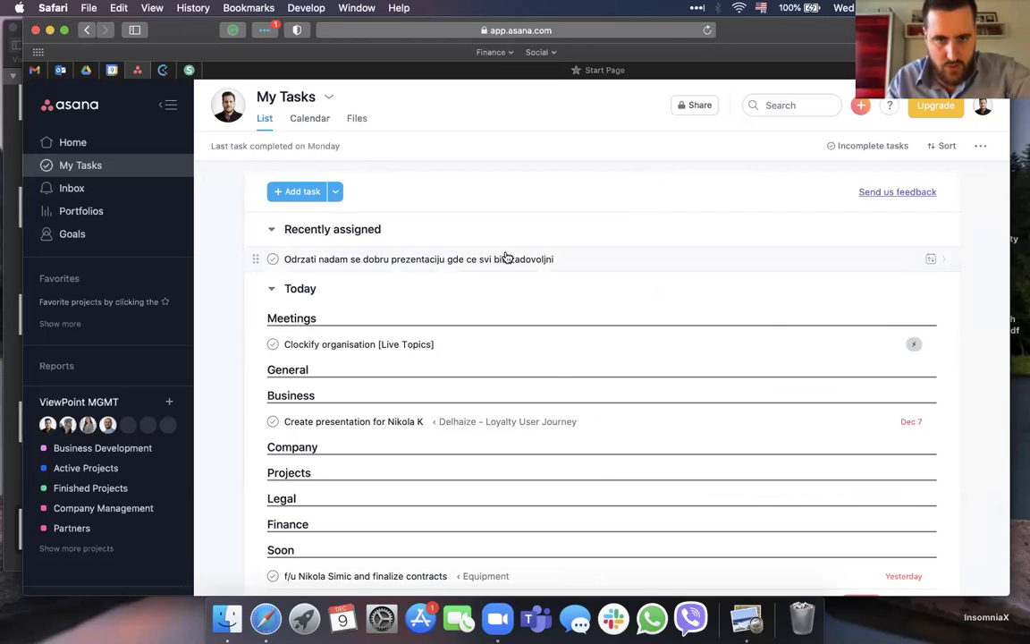
Reopen the presentation task's details and review its fields and subtask list.
click(564, 258)
scroll(825, 368, down, 5)
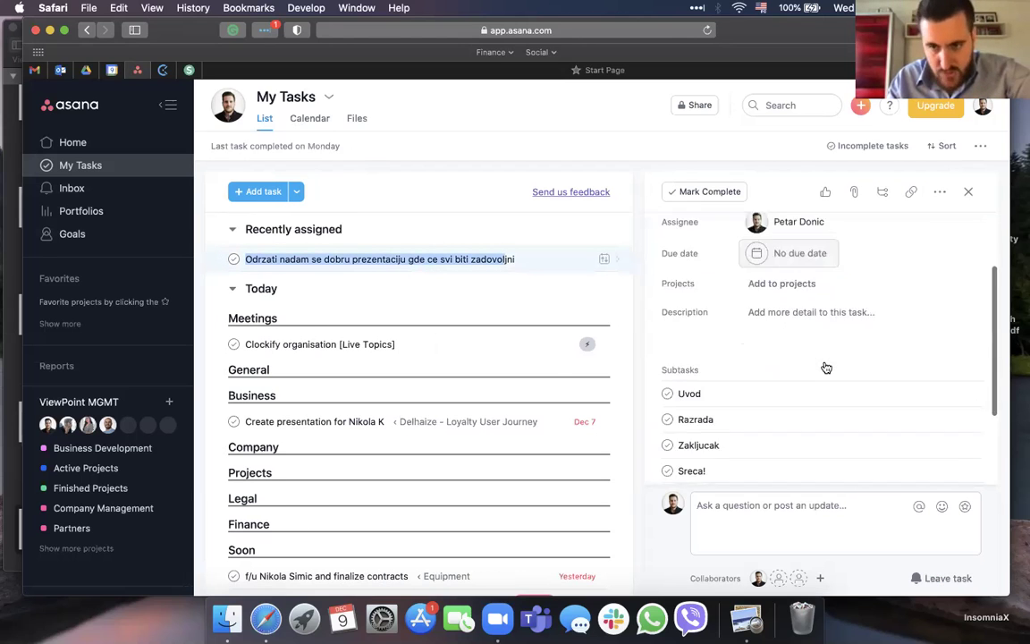
scroll(778, 381, up, 4)
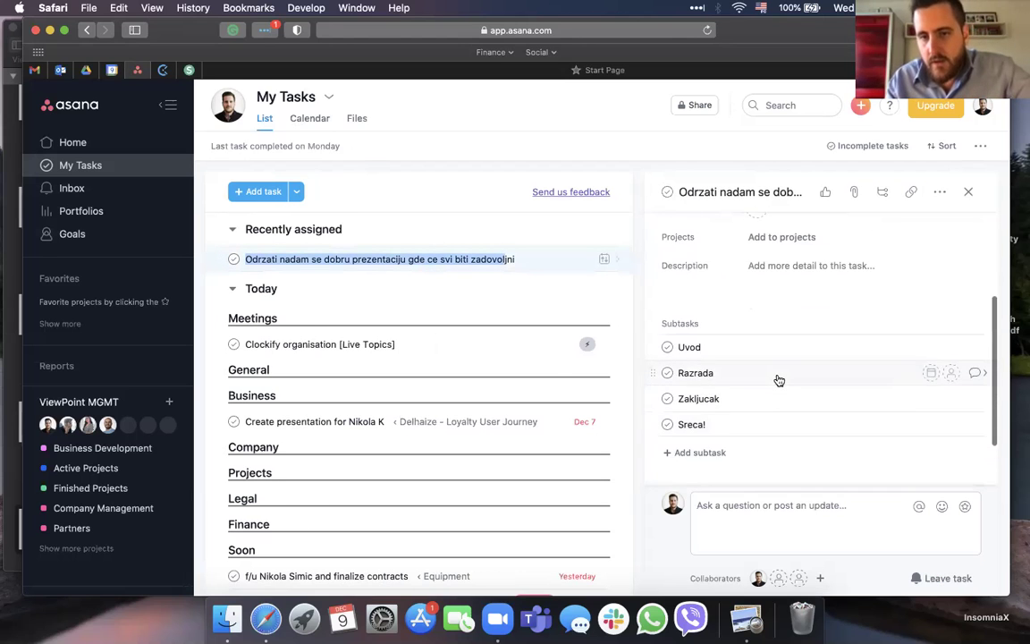
scroll(779, 381, up, 3)
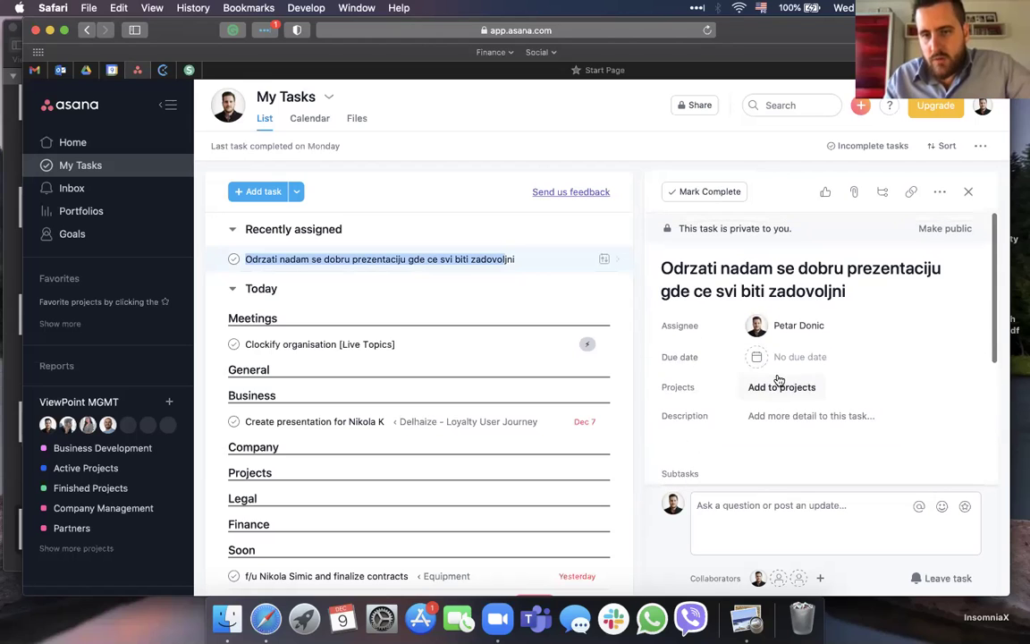
scroll(816, 356, down, 3)
scroll(816, 355, up, 3)
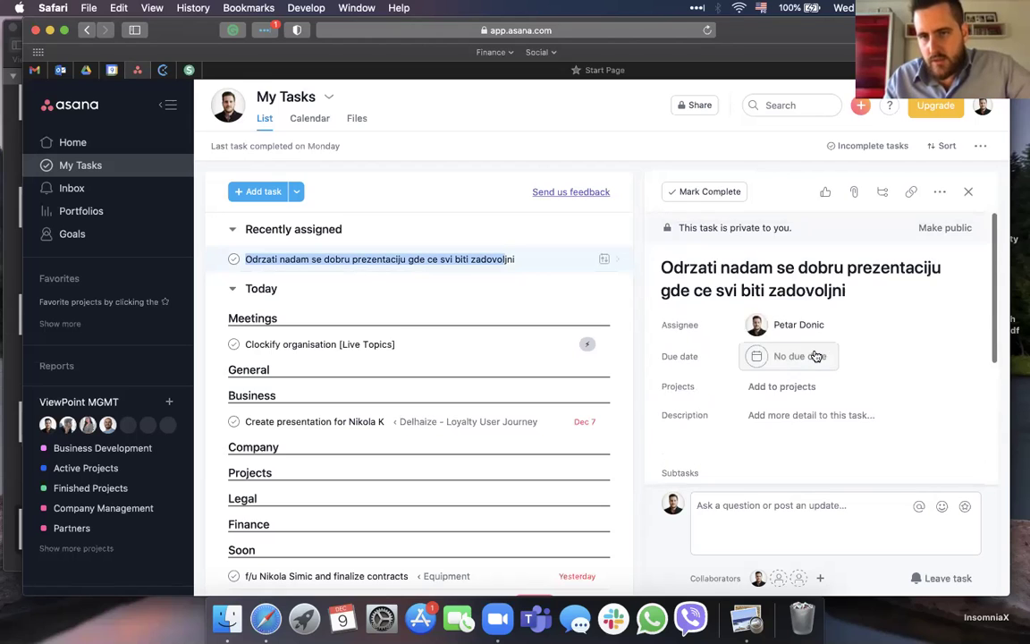
Mark the presentation task's subtasks Sreca!, Zakljucak, Razrada and Uvod as complete.
scroll(814, 356, down, 4)
click(667, 409)
click(667, 383)
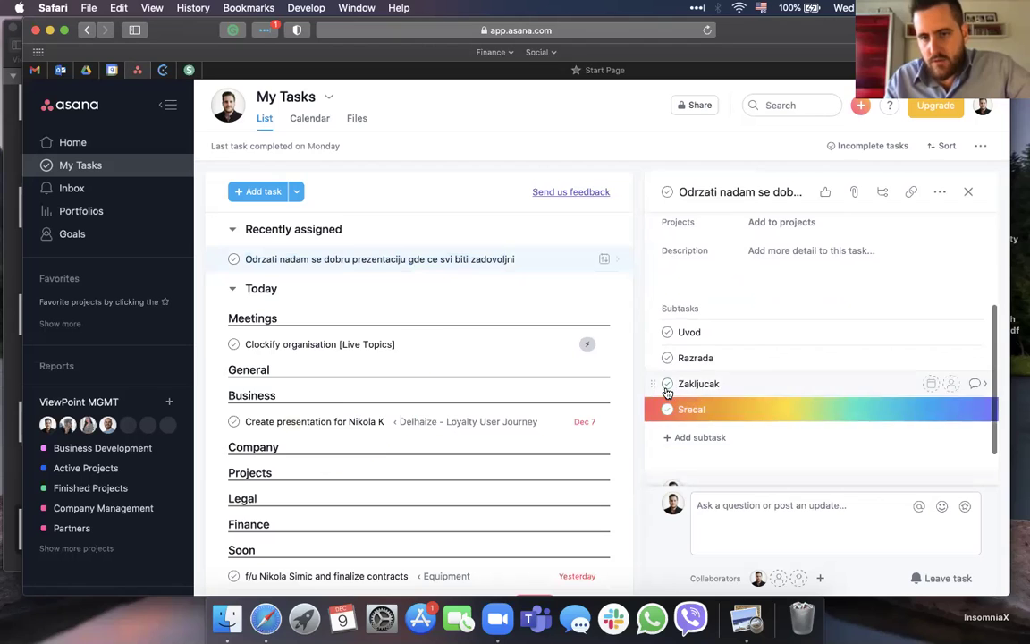
click(667, 358)
click(667, 332)
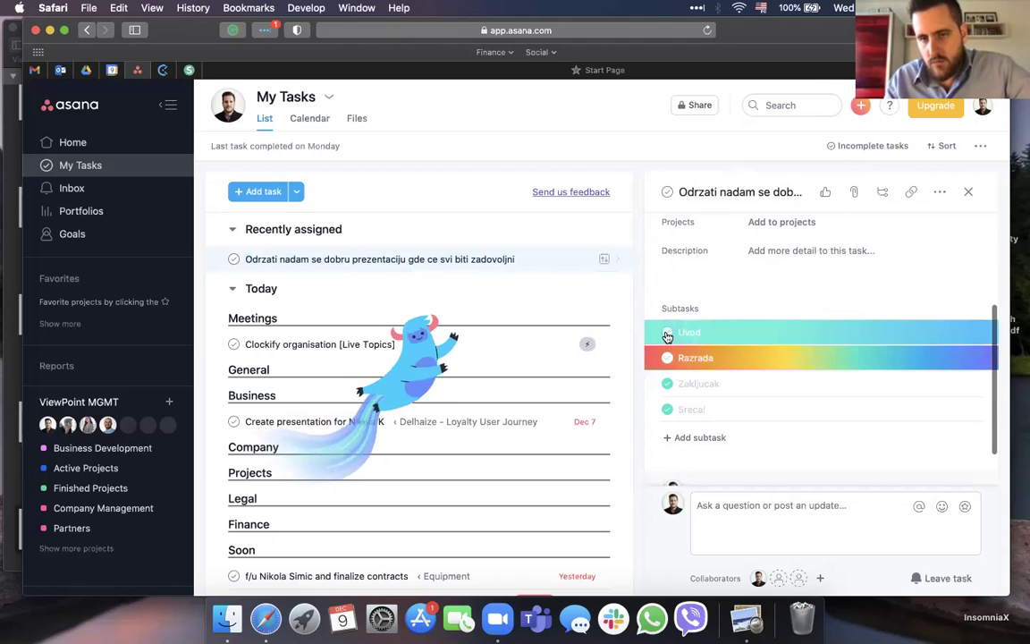
Mark the presentation task itself as complete, close the details and dismiss the completion notice.
scroll(822, 287, up, 5)
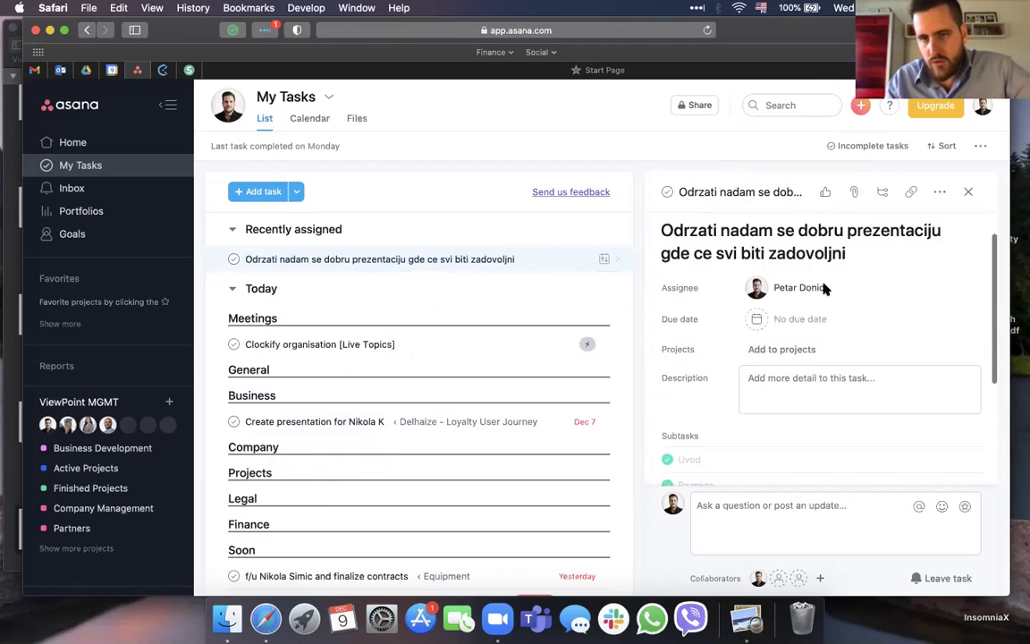
click(233, 259)
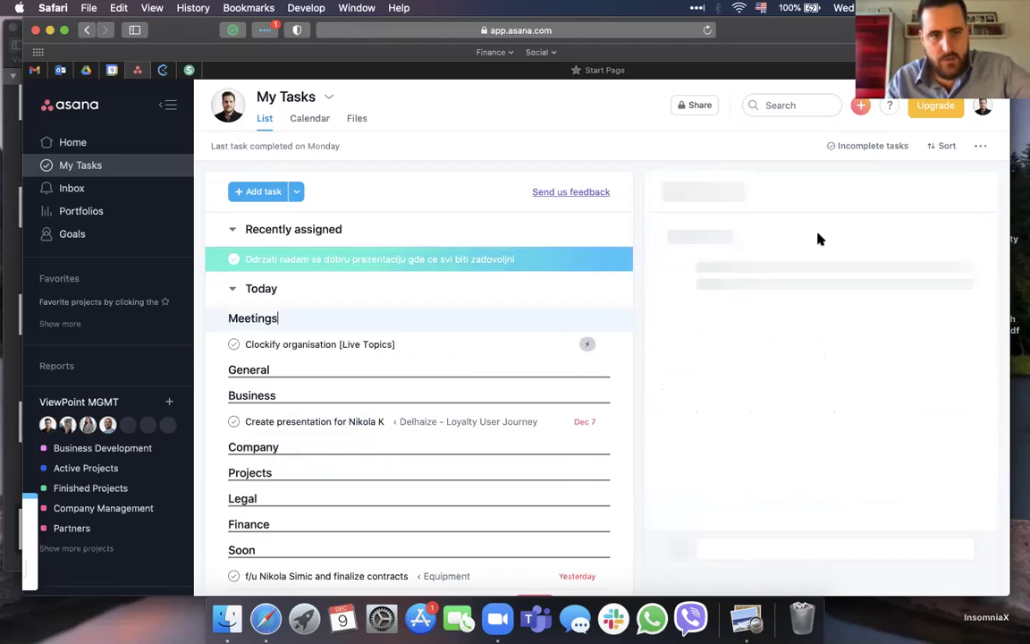
click(969, 194)
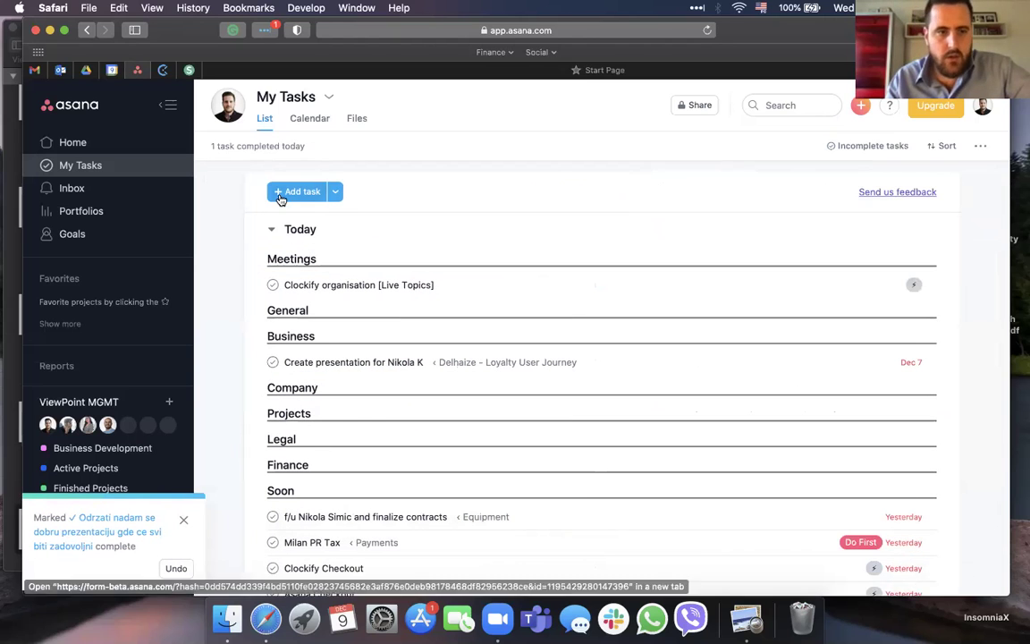
click(183, 519)
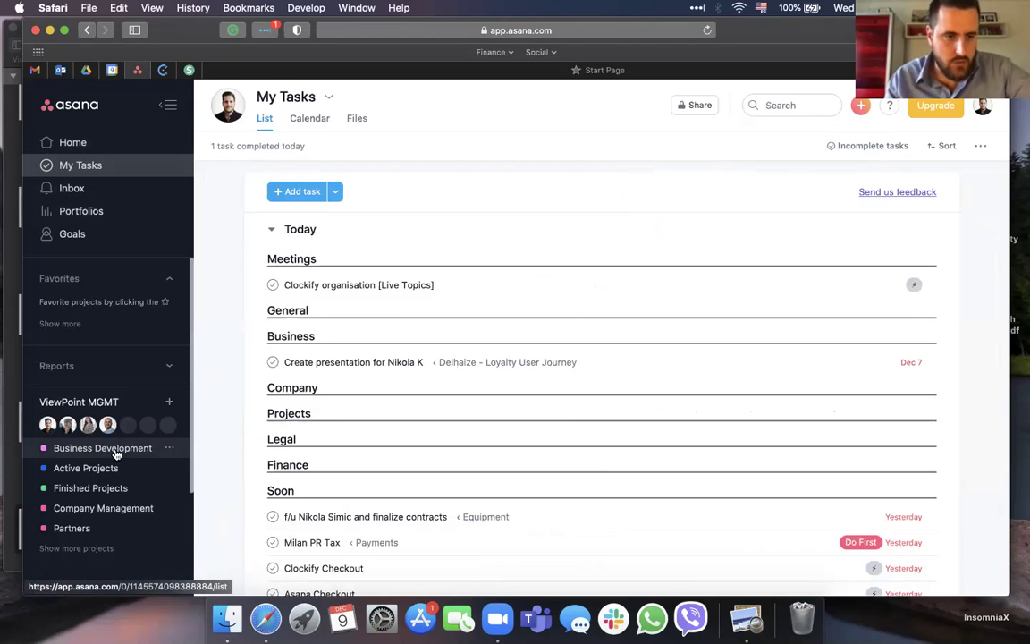
View My Tasks as a calendar, browse the months from November back to June 2020, and return to the list.
scroll(114, 349, down, 1)
scroll(114, 354, down, 1)
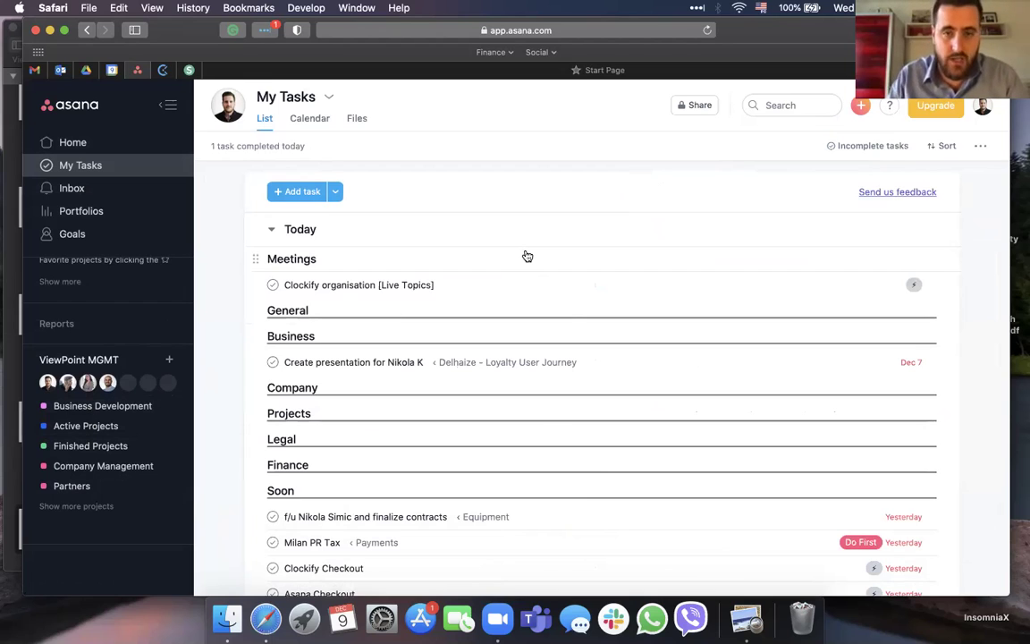
click(304, 122)
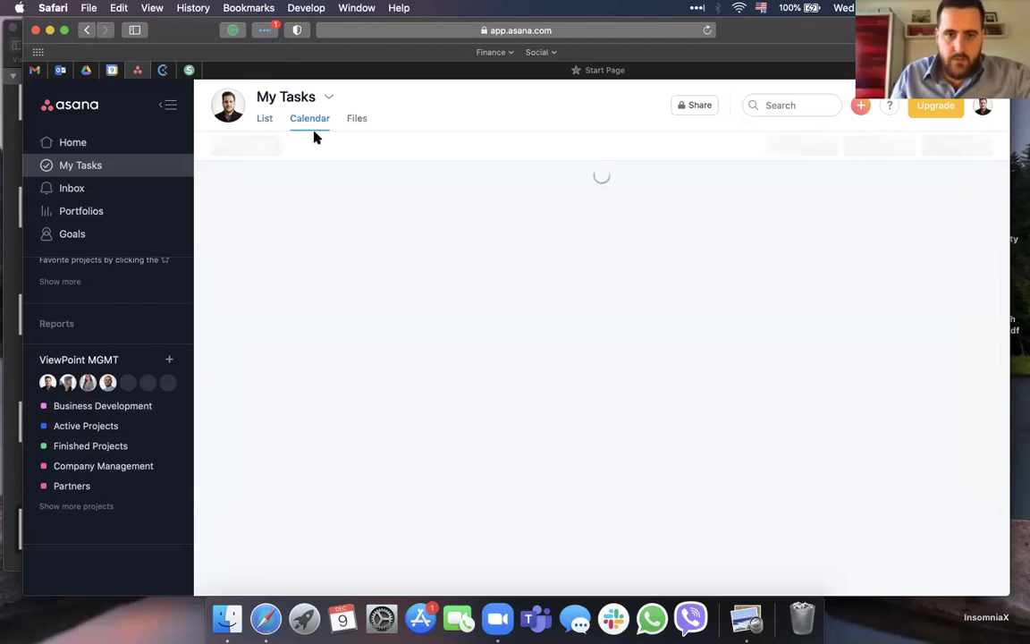
scroll(605, 351, up, 10)
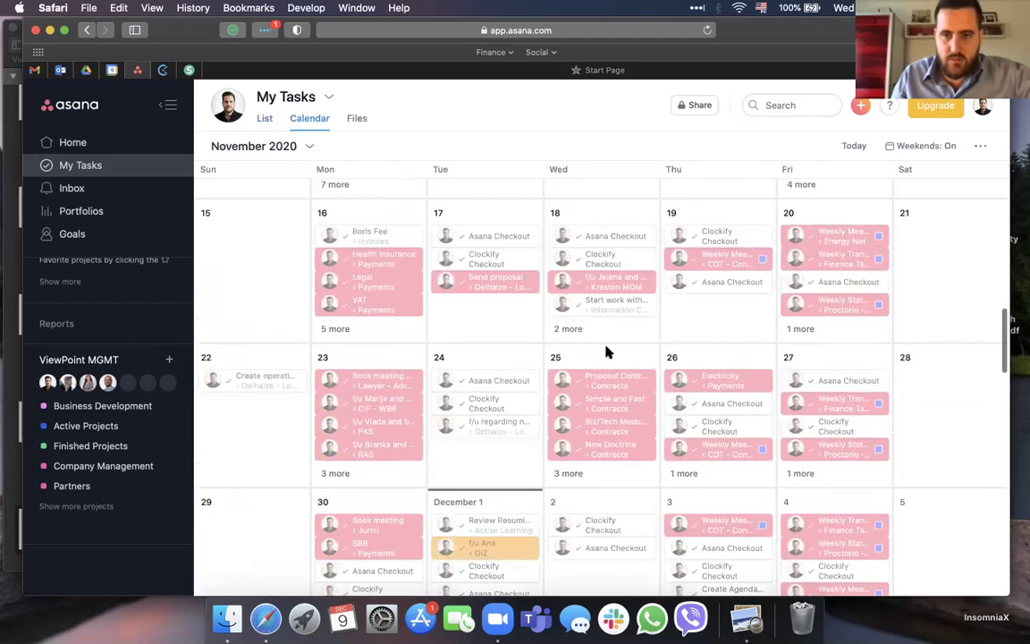
scroll(606, 352, up, 15)
scroll(605, 351, down, 2)
scroll(605, 351, down, 5)
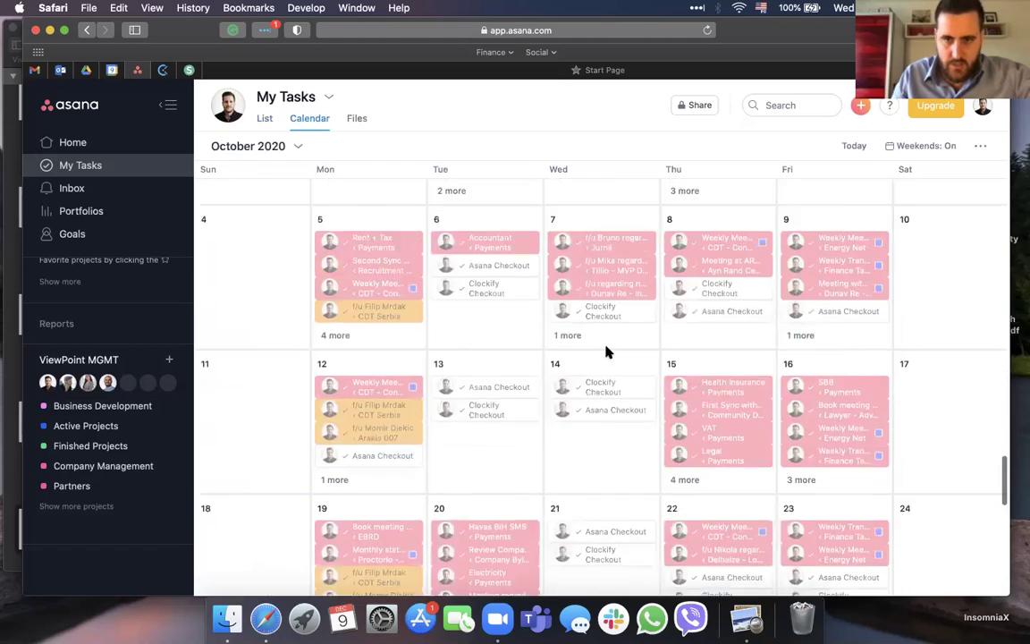
scroll(605, 352, up, 15)
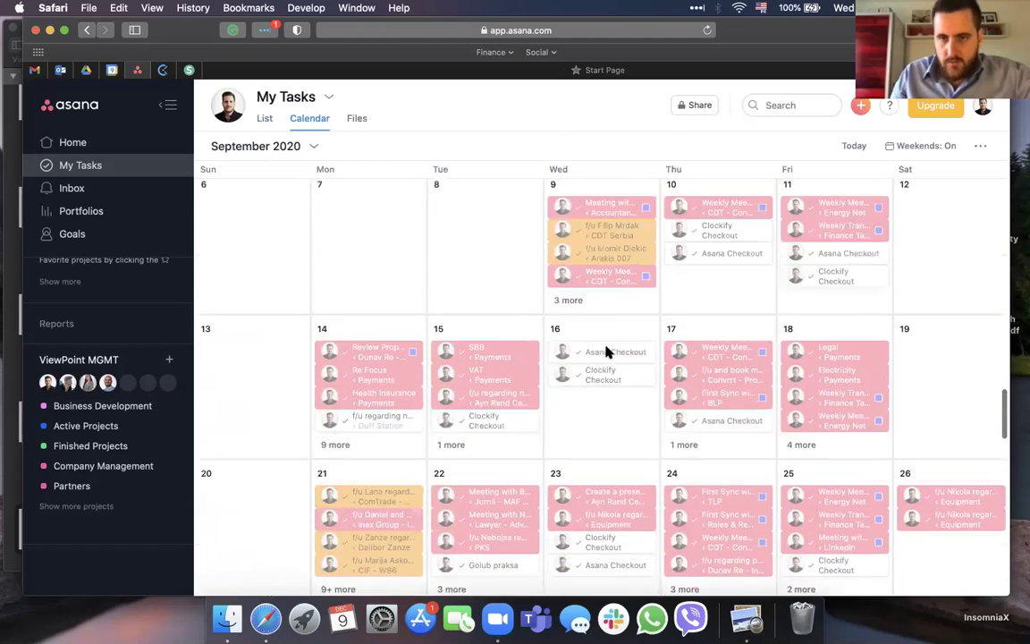
scroll(606, 352, up, 15)
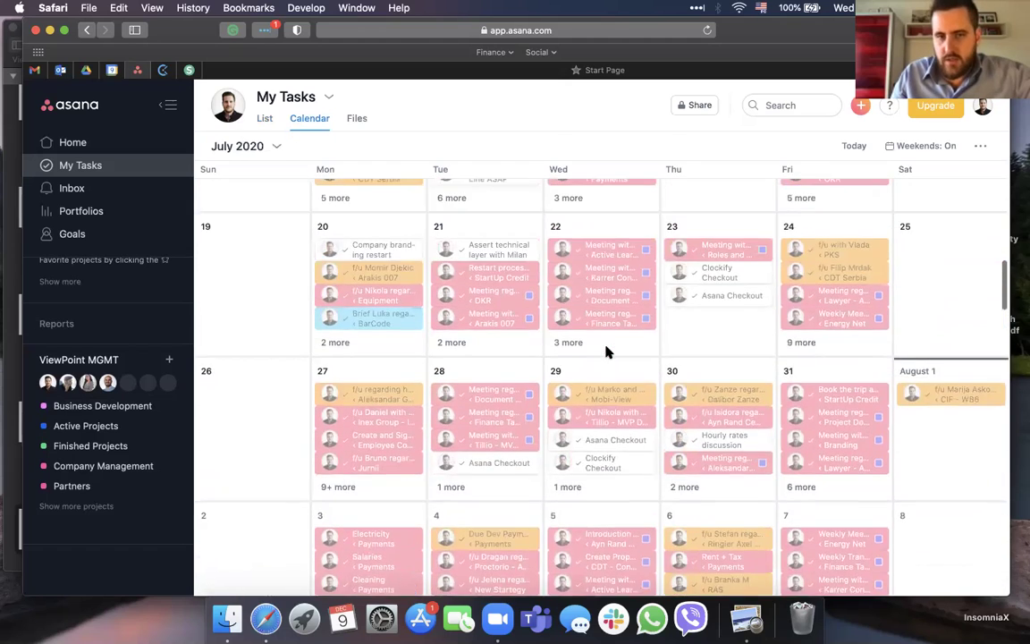
scroll(606, 351, up, 2)
scroll(607, 352, down, 10)
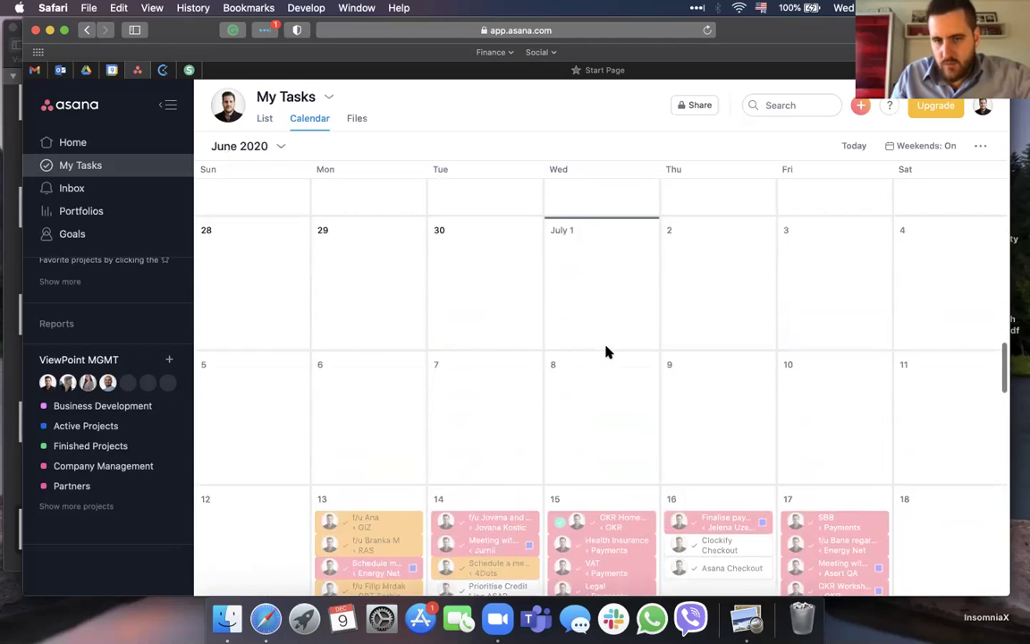
scroll(608, 350, down, 2)
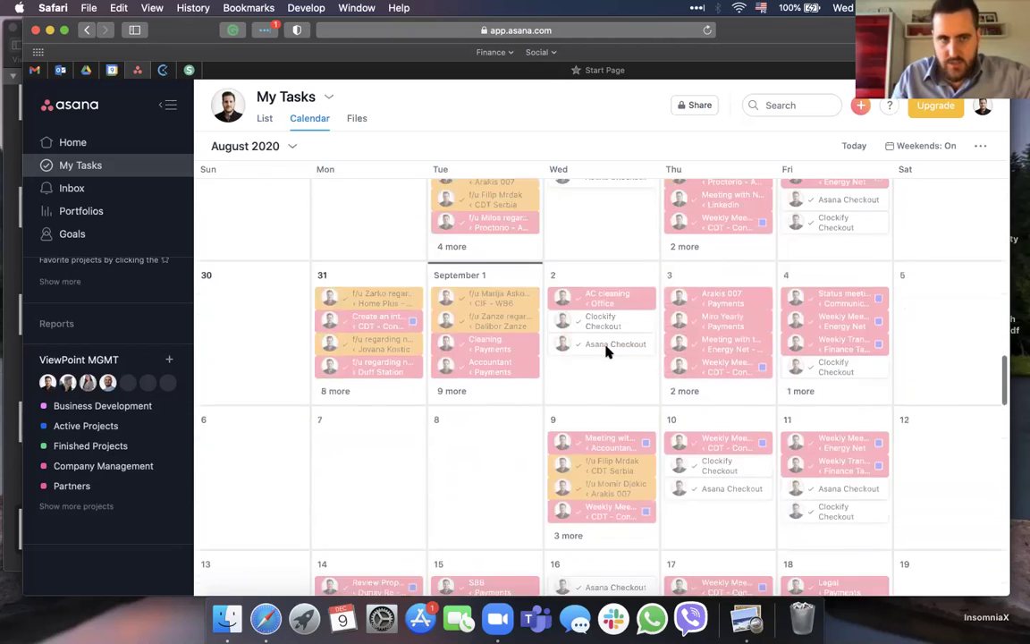
scroll(608, 350, up, 5)
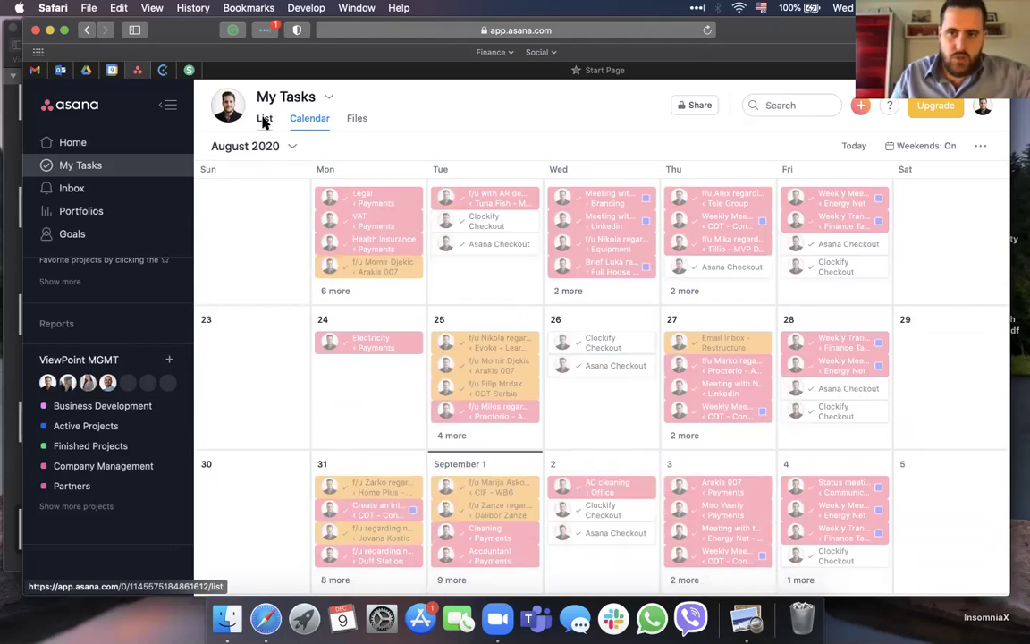
click(264, 120)
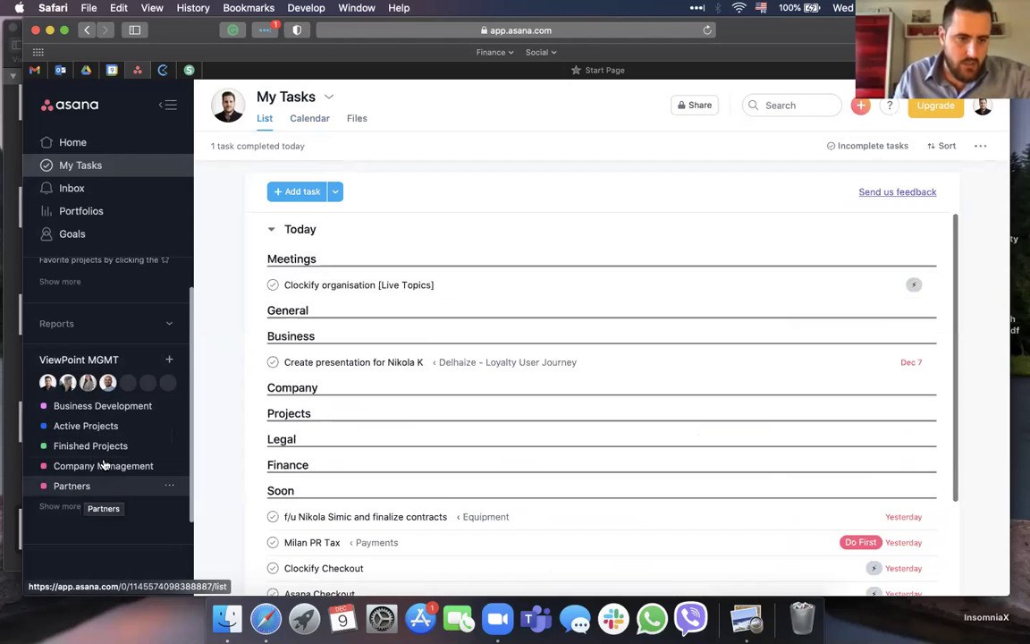
Open the Business Development project and compare its sections in the board and list layouts.
click(67, 406)
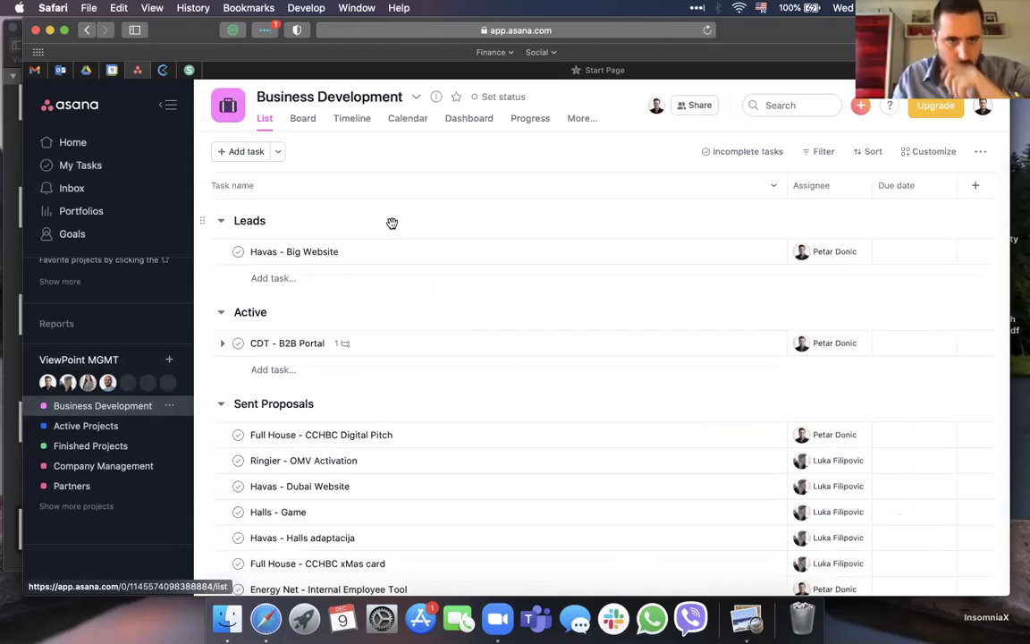
click(303, 120)
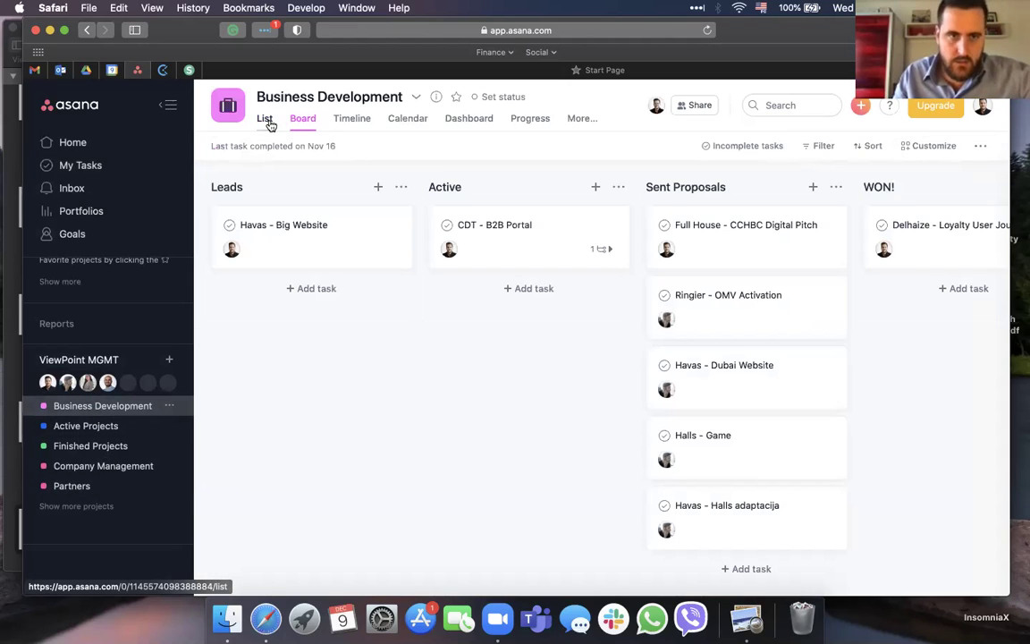
click(266, 120)
scroll(394, 426, down, 6)
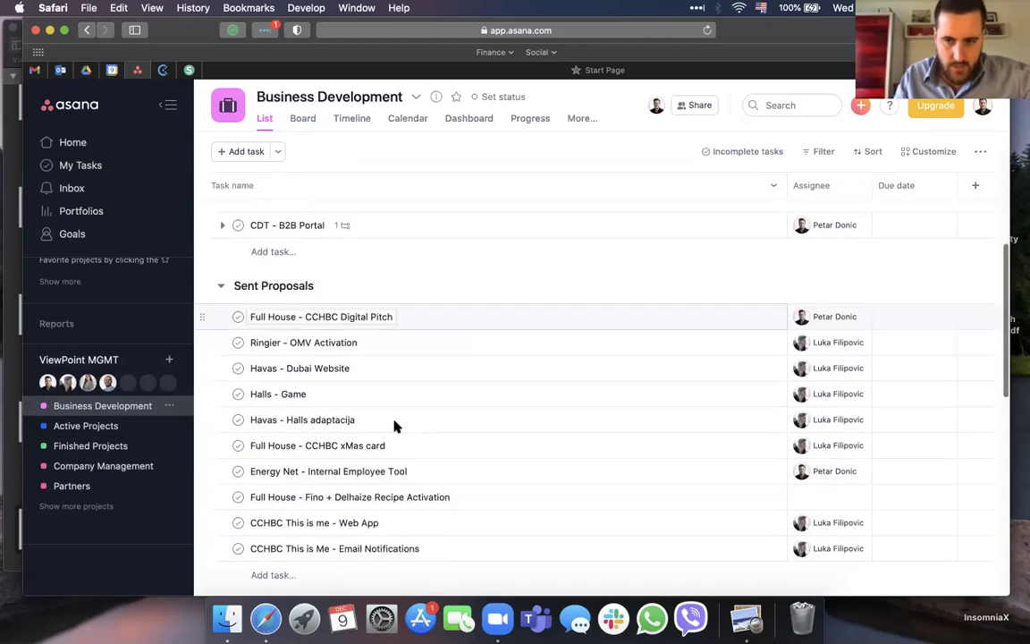
scroll(397, 426, up, 6)
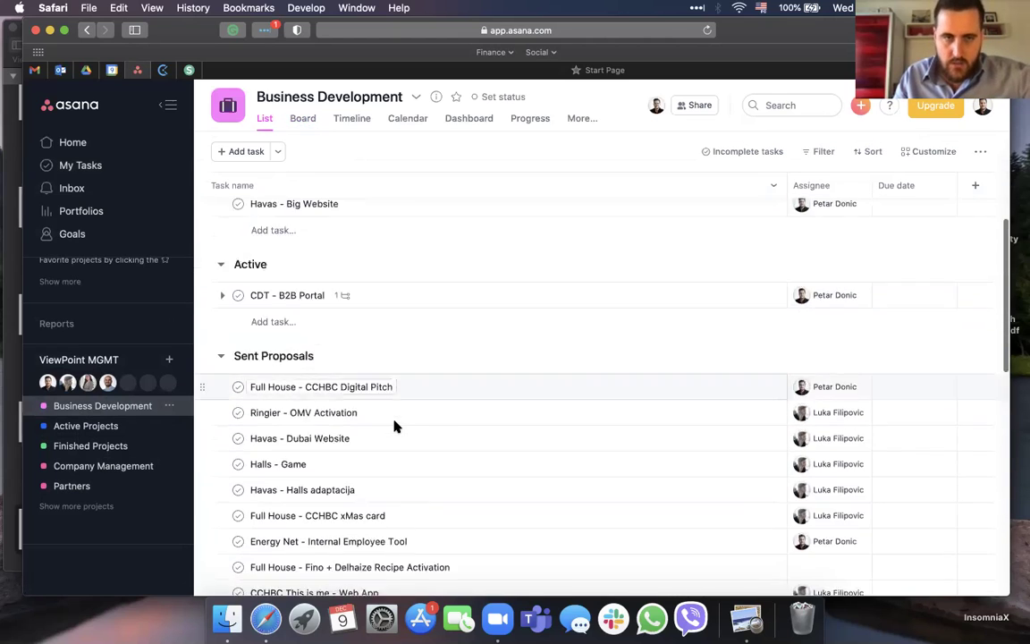
Show the project as a board, look across its columns, and view the CDT - B2B Portal card's details before closing them.
click(304, 120)
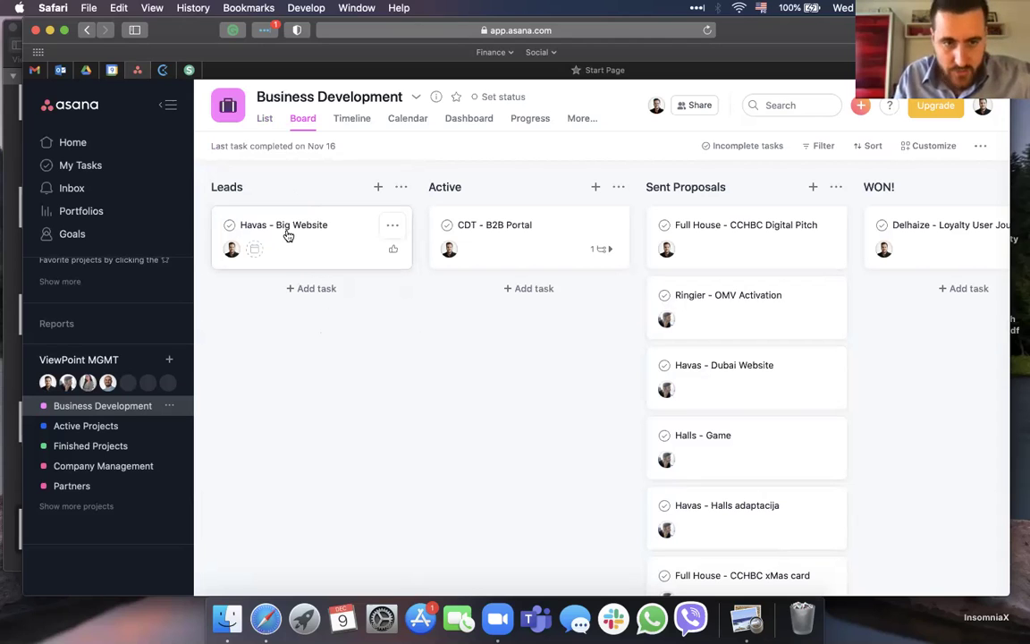
scroll(482, 338, right, 2)
scroll(483, 337, right, 3)
scroll(483, 337, left, 4)
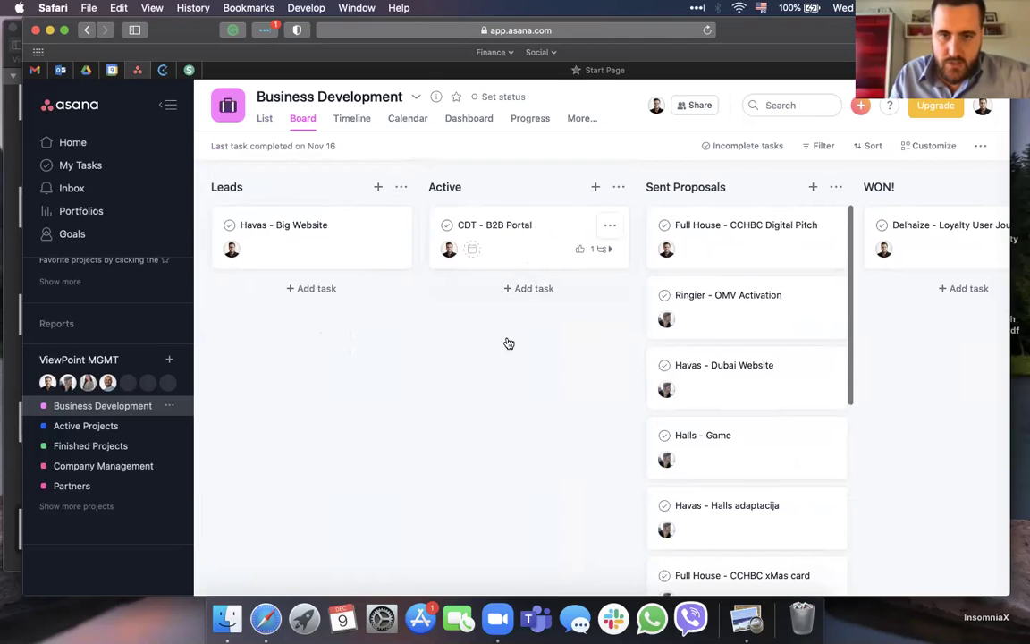
click(519, 257)
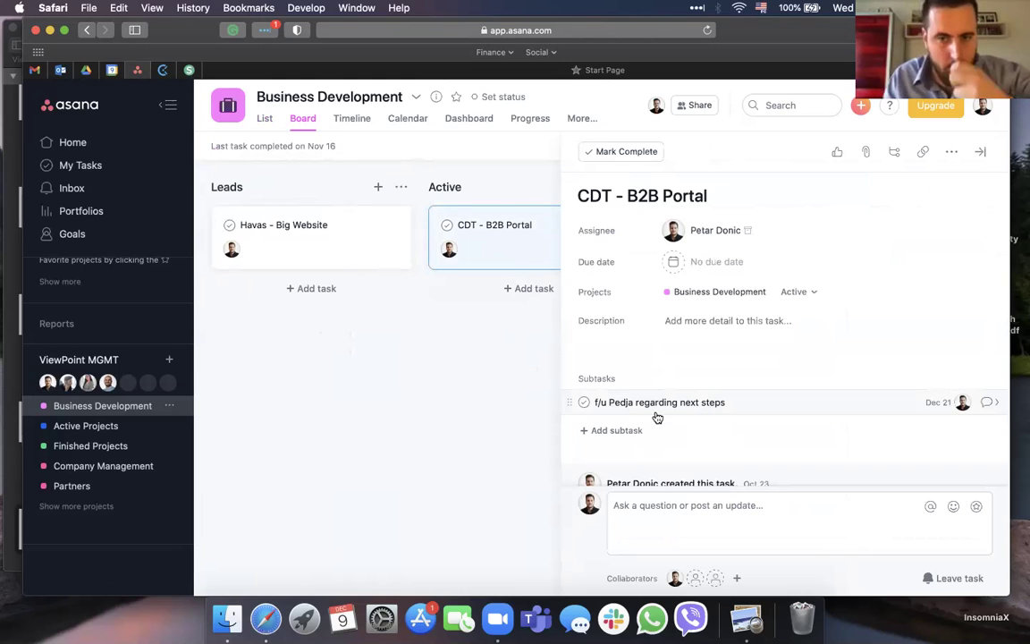
click(483, 363)
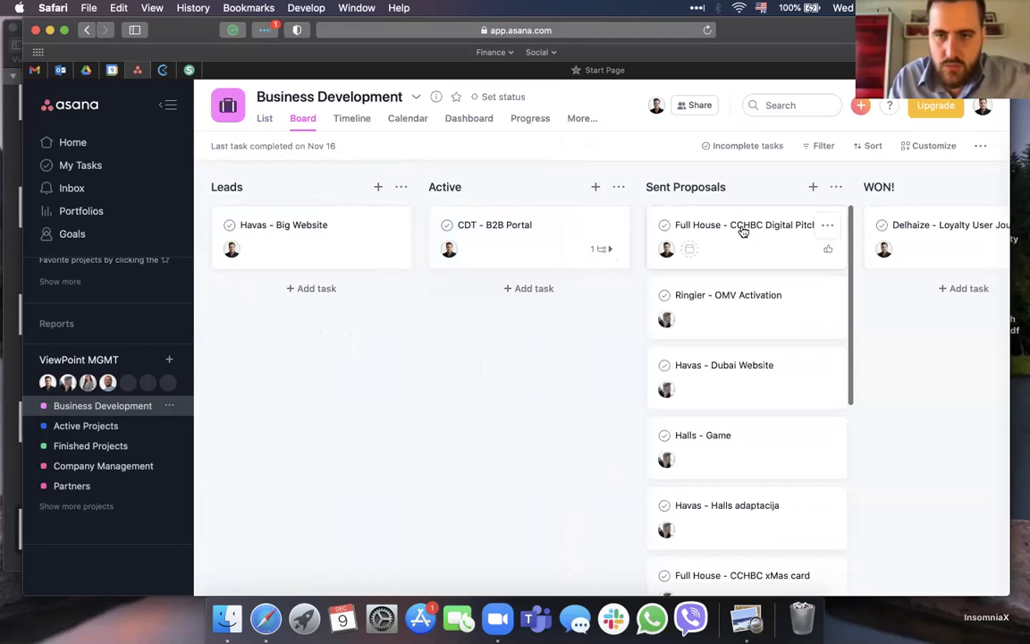
Look through the Sent Proposals column and view the details of Full House - CCHBC Digital Pitch and Ringier - OMV Activation.
scroll(723, 240, right, 3)
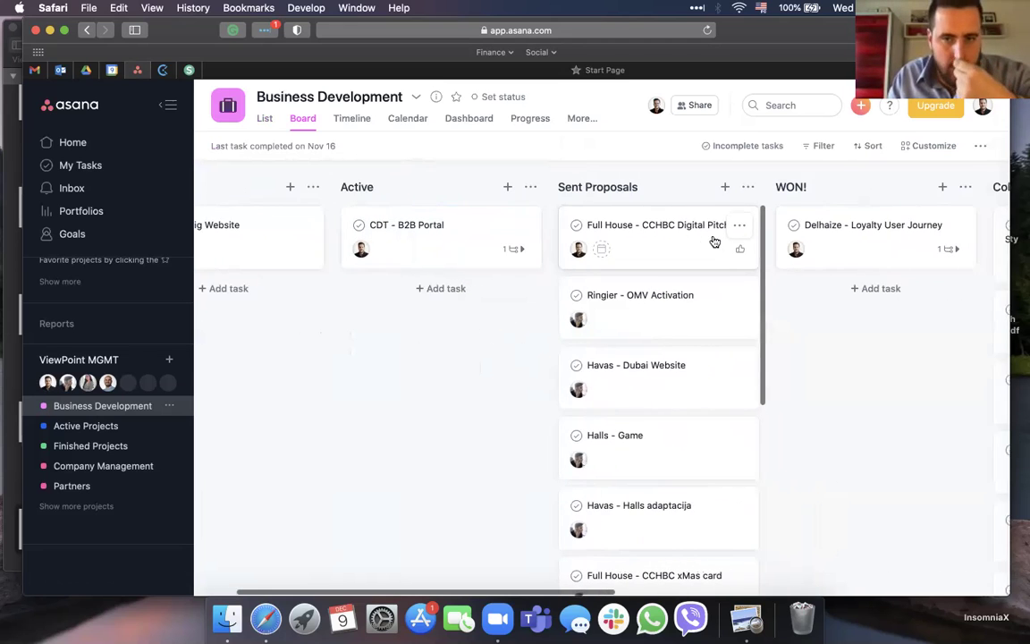
scroll(693, 277, down, 8)
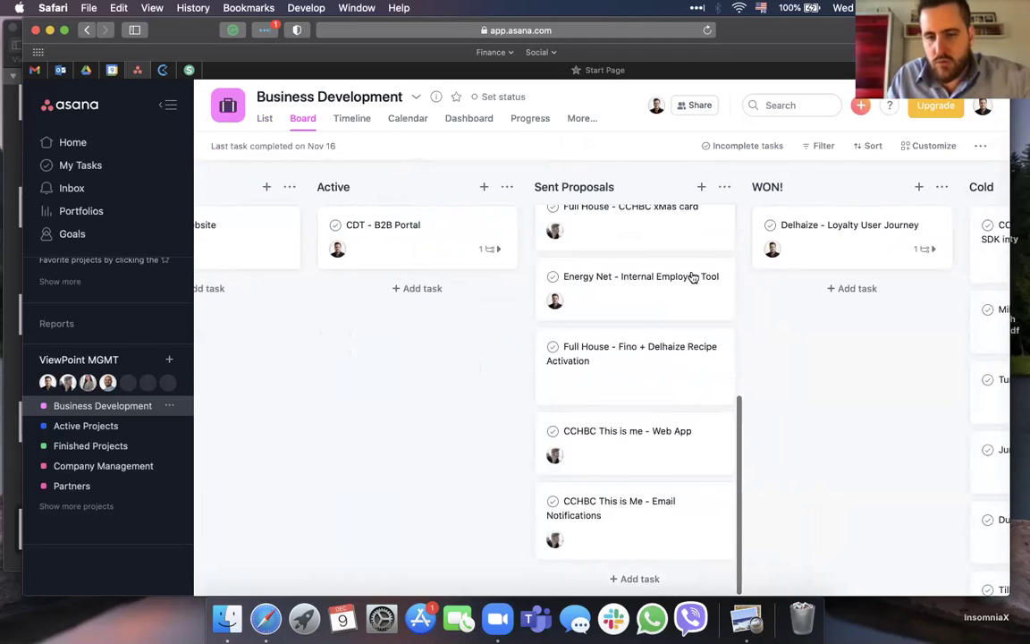
scroll(688, 286, up, 8)
scroll(666, 278, down, 1)
click(657, 239)
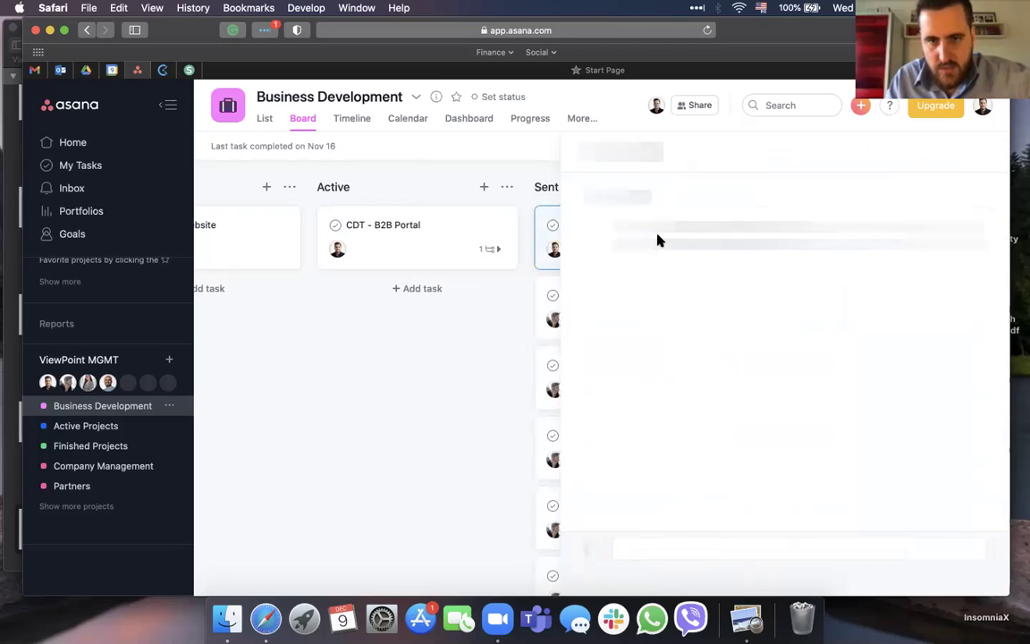
key(Escape)
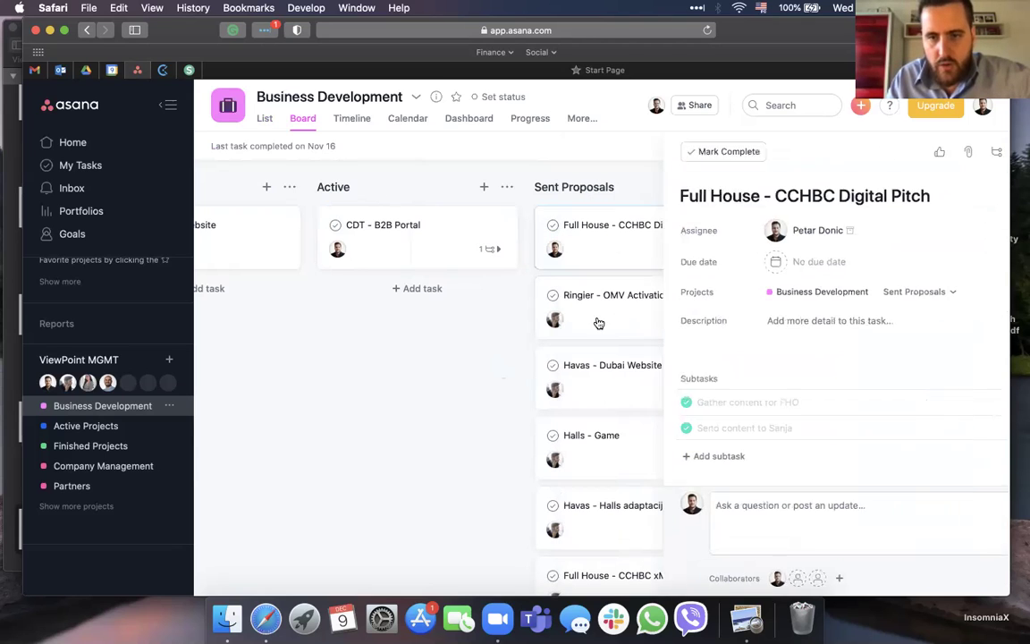
click(633, 307)
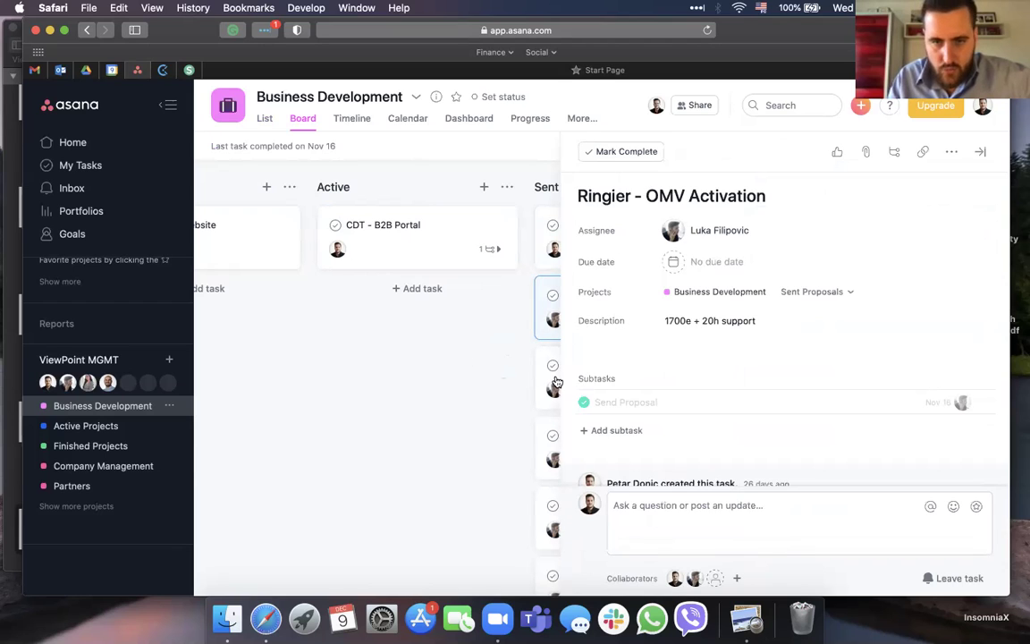
key(Escape)
View the details and subtasks of the Energy Net - Internal Employee Tool card in Sent Proposals and close them.
scroll(655, 409, down, 4)
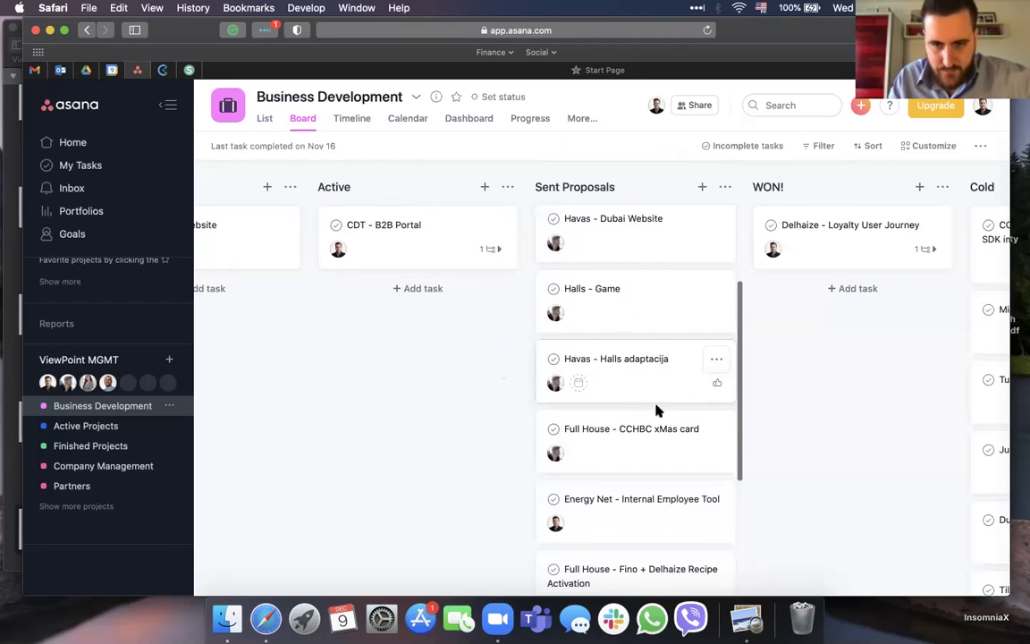
scroll(630, 435, down, 2)
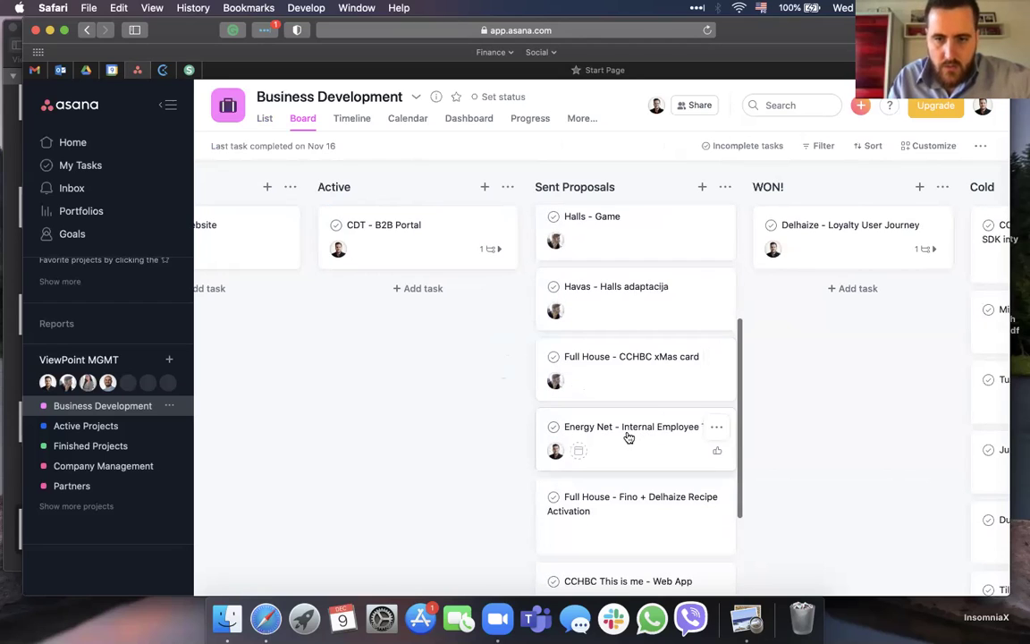
click(628, 435)
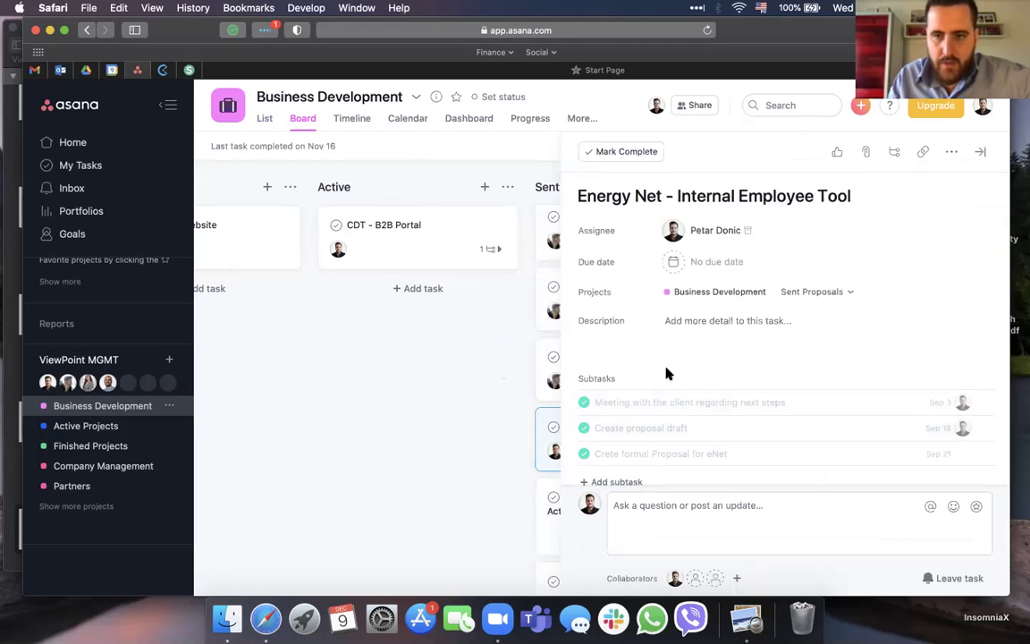
scroll(666, 374, down, 3)
scroll(666, 372, up, 3)
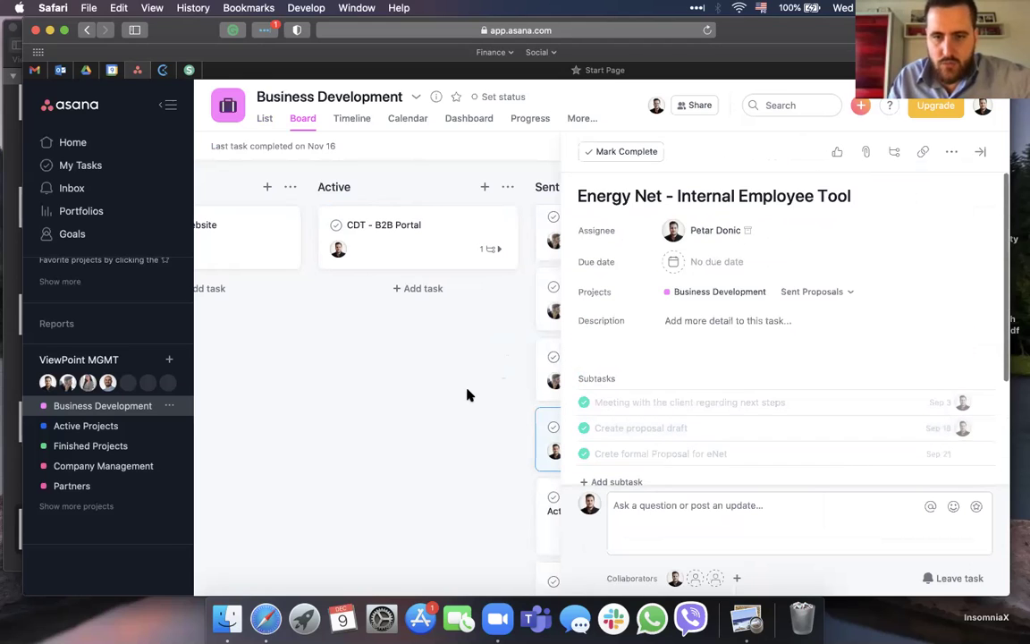
click(501, 428)
Rename the Delhaize - Loyalty User Journey card in the WON! column as Delhaize - Loyalty UX/UI design and close its details.
scroll(717, 438, down, 3)
scroll(717, 440, up, 3)
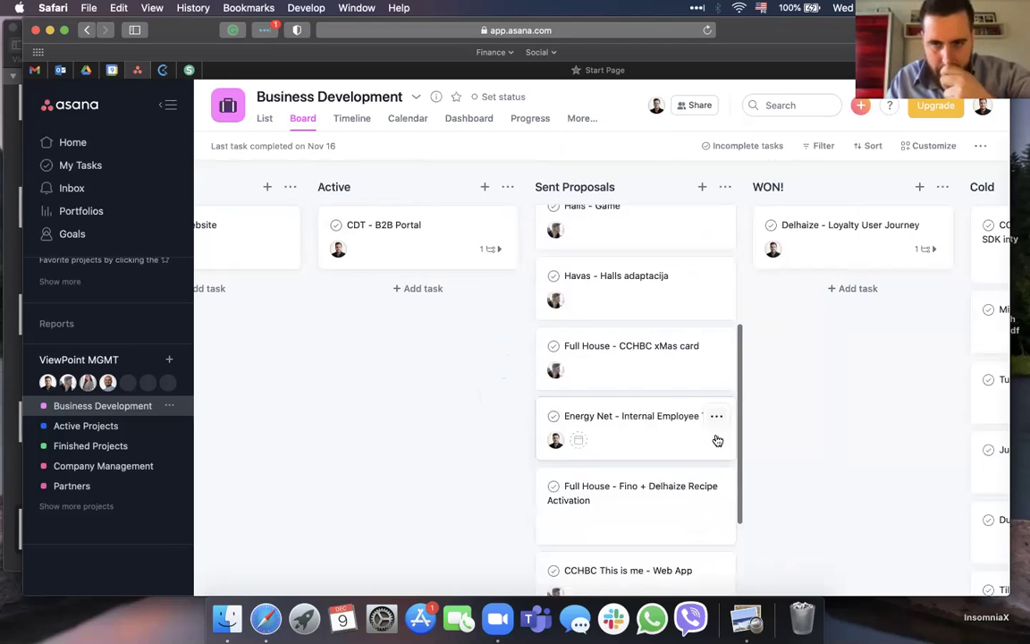
scroll(717, 440, up, 3)
scroll(836, 423, right, 2)
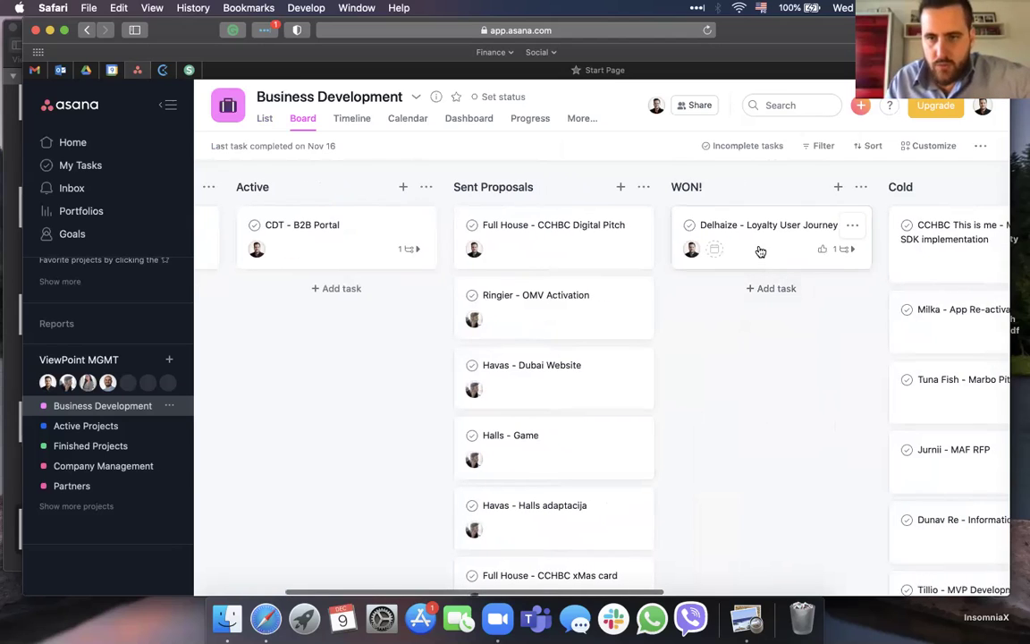
scroll(754, 375, right, 2)
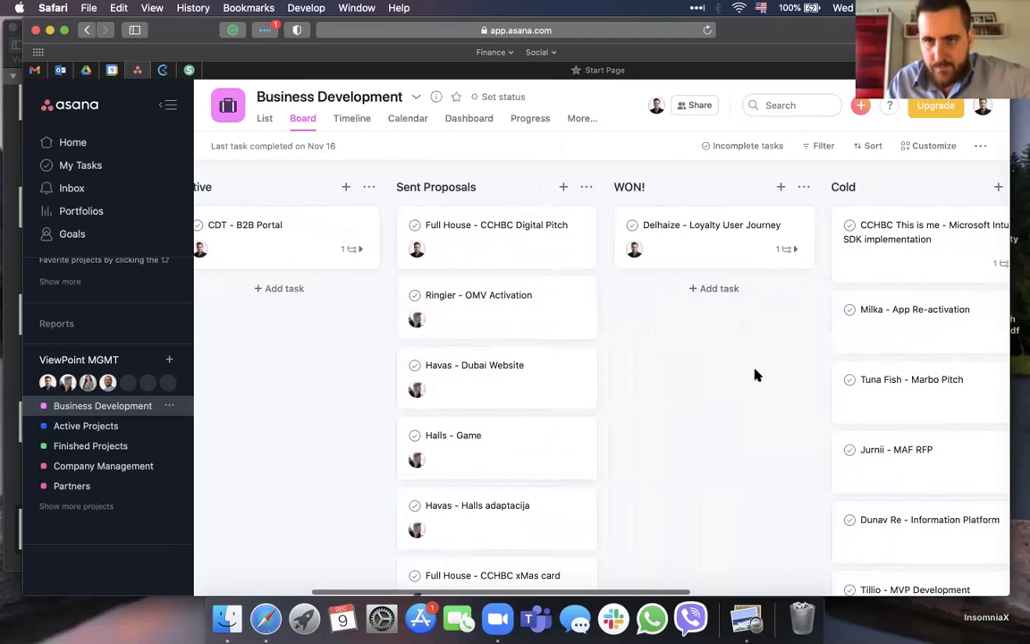
click(735, 222)
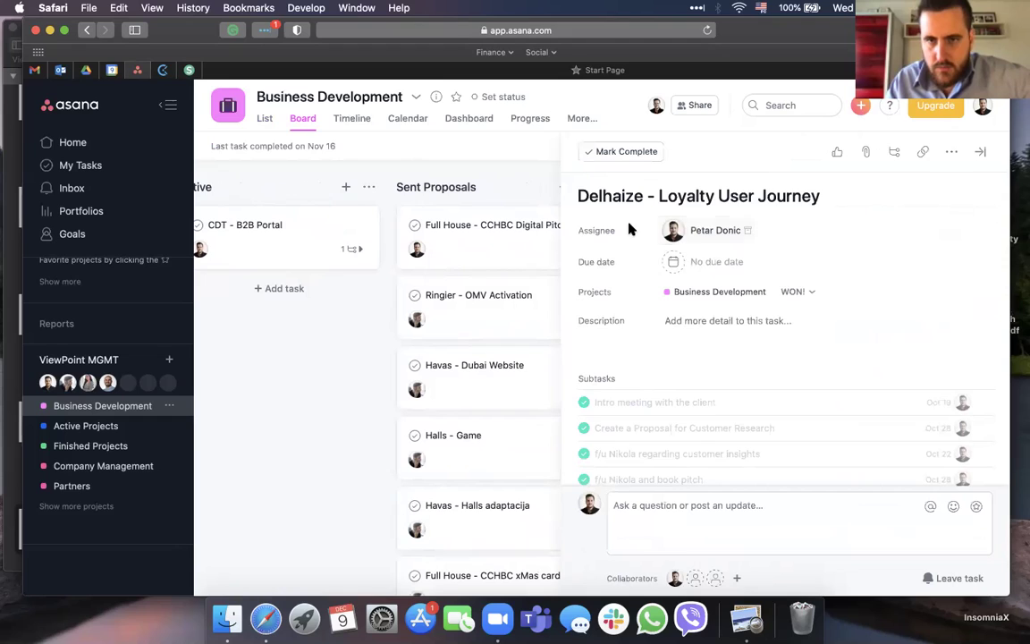
drag(819, 196, 724, 196)
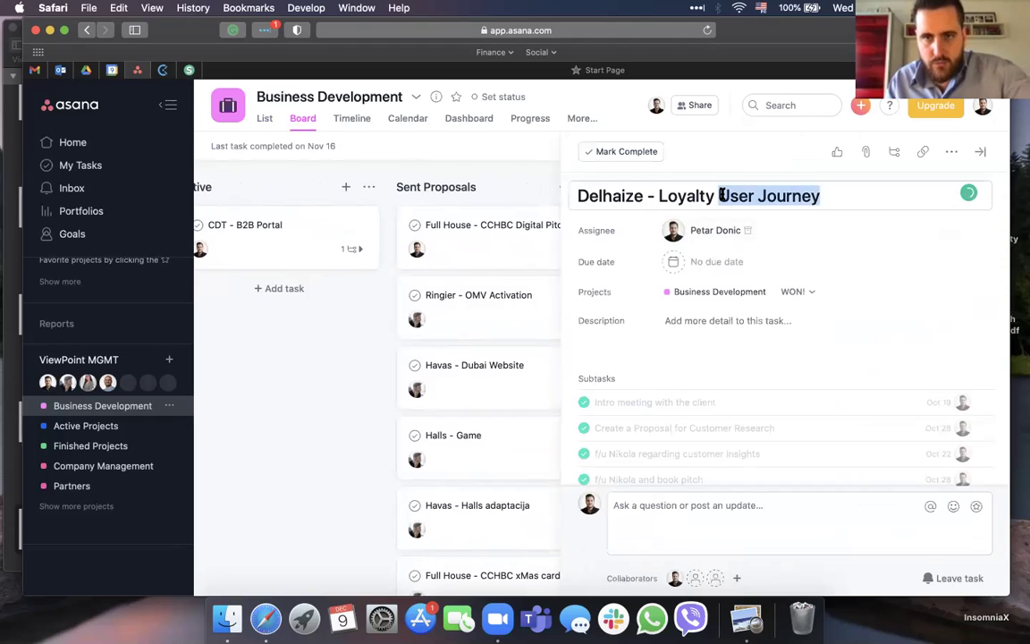
text(Des)
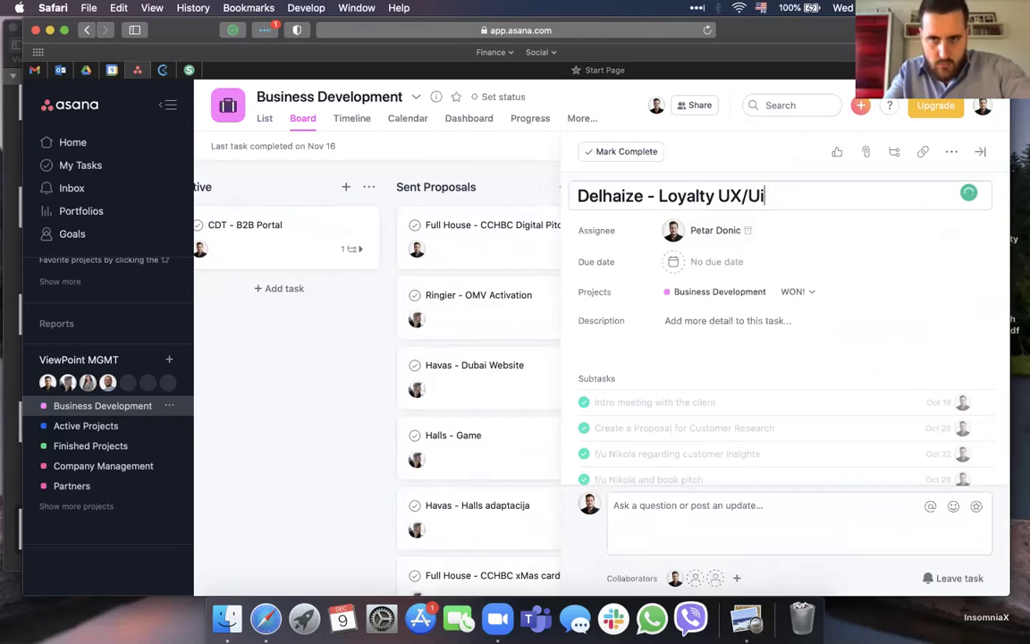
text(ign)
click(356, 346)
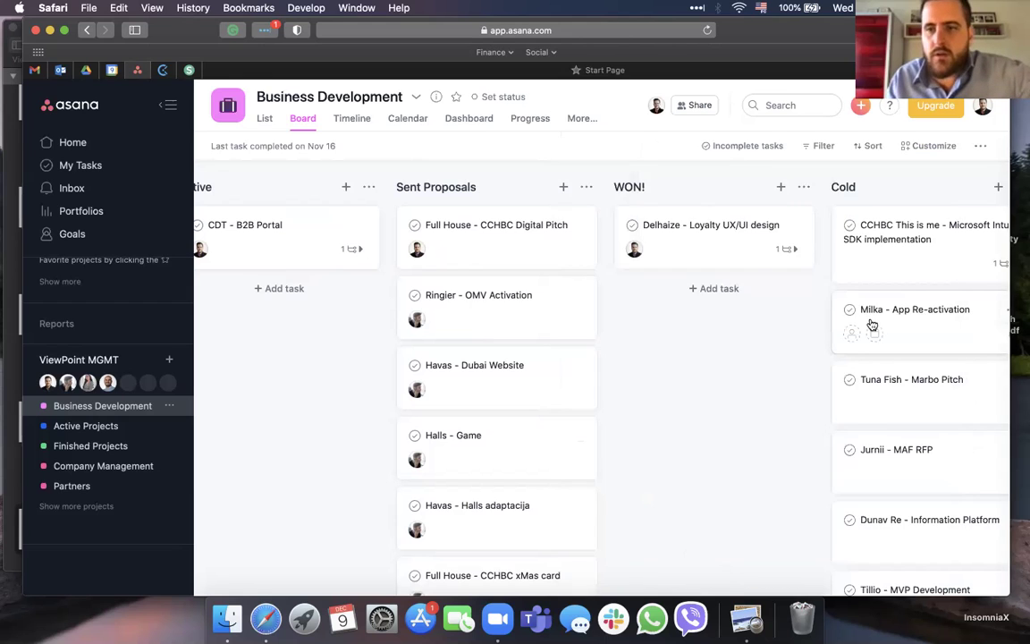
Look through the cards in the Cold and Lost columns of the Business Development board.
scroll(871, 324, right, 5)
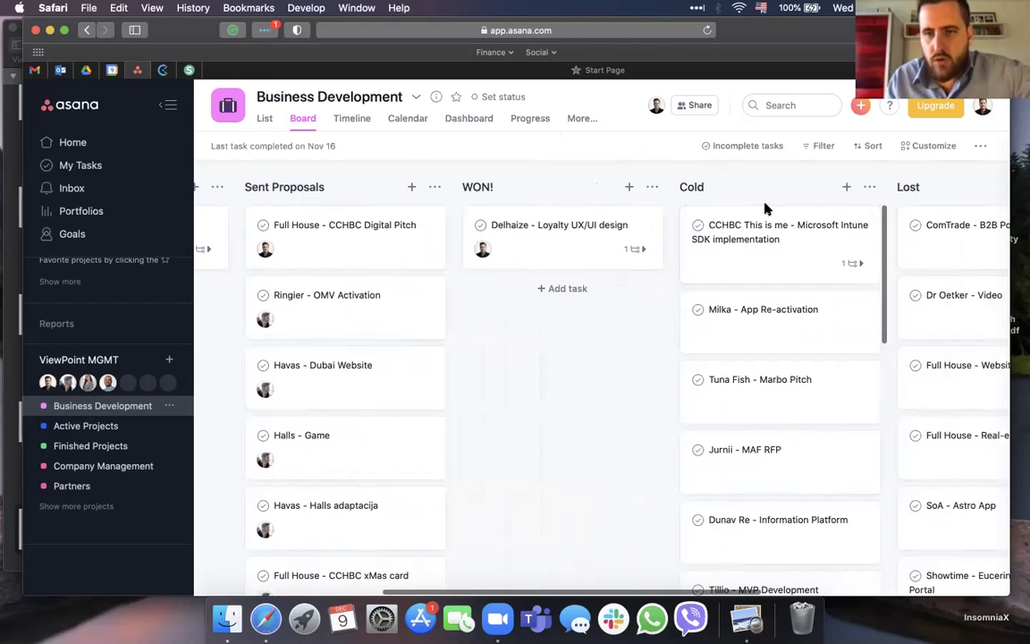
scroll(764, 208, right, 2)
scroll(793, 361, down, 10)
scroll(793, 361, up, 10)
scroll(862, 361, right, 2)
scroll(862, 361, down, 5)
scroll(862, 362, down, 5)
scroll(862, 363, up, 10)
Look through the Prospects column, view the second card's details and close them, returning to the board's first columns.
scroll(858, 362, right, 5)
scroll(765, 329, right, 2)
scroll(765, 329, down, 5)
scroll(767, 329, up, 2)
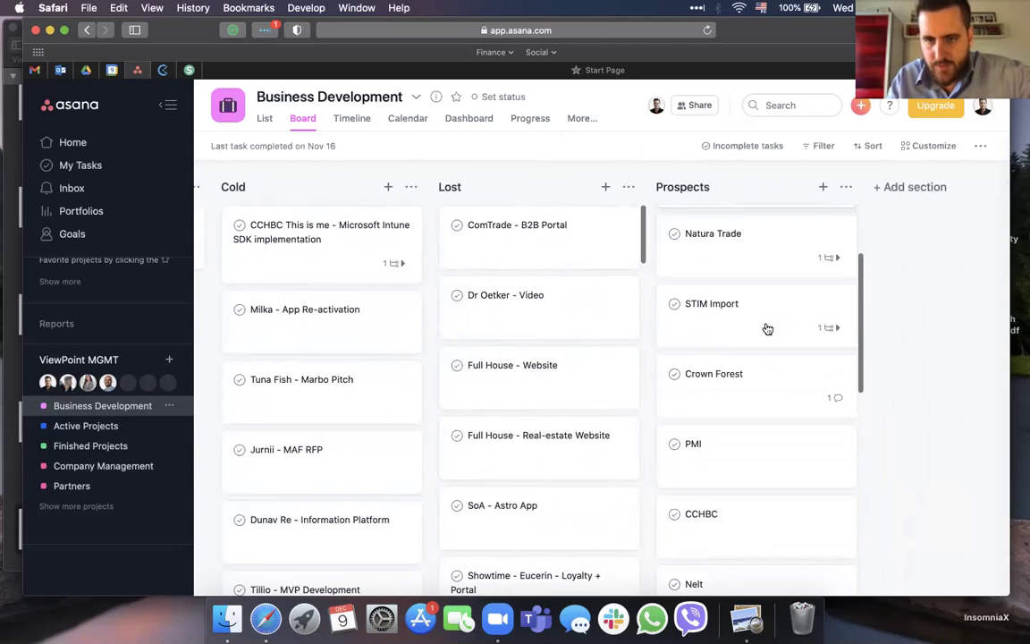
scroll(765, 322, up, 3)
click(758, 299)
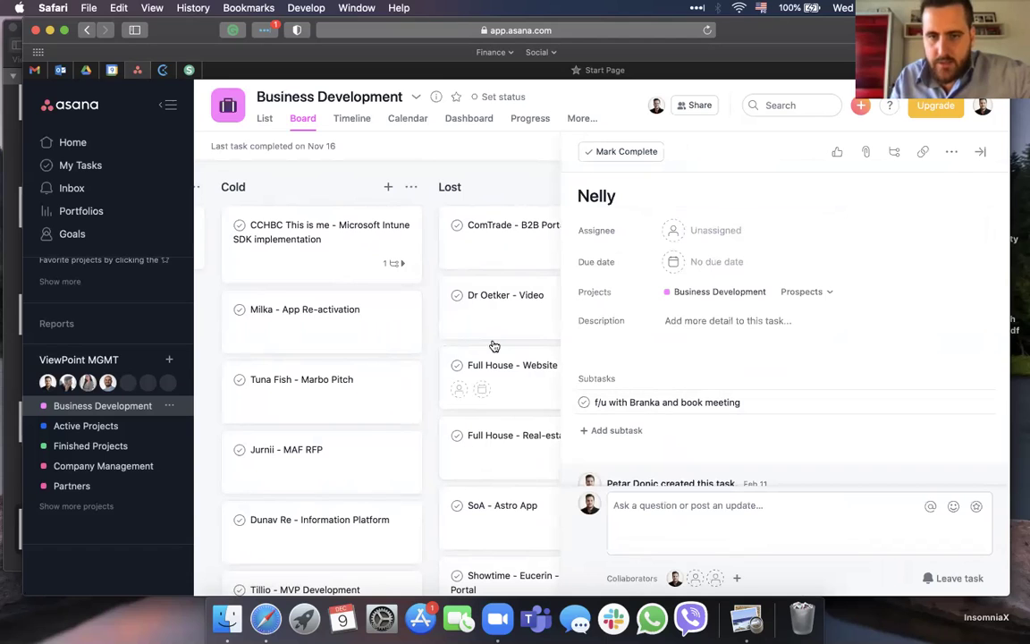
click(430, 172)
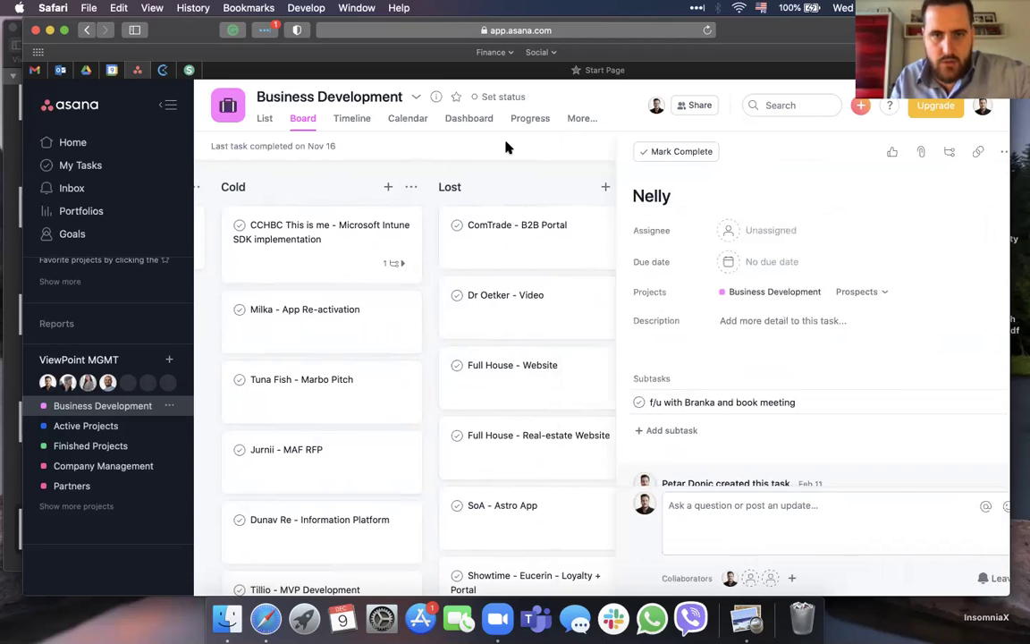
scroll(520, 338, left, 10)
scroll(521, 338, left, 5)
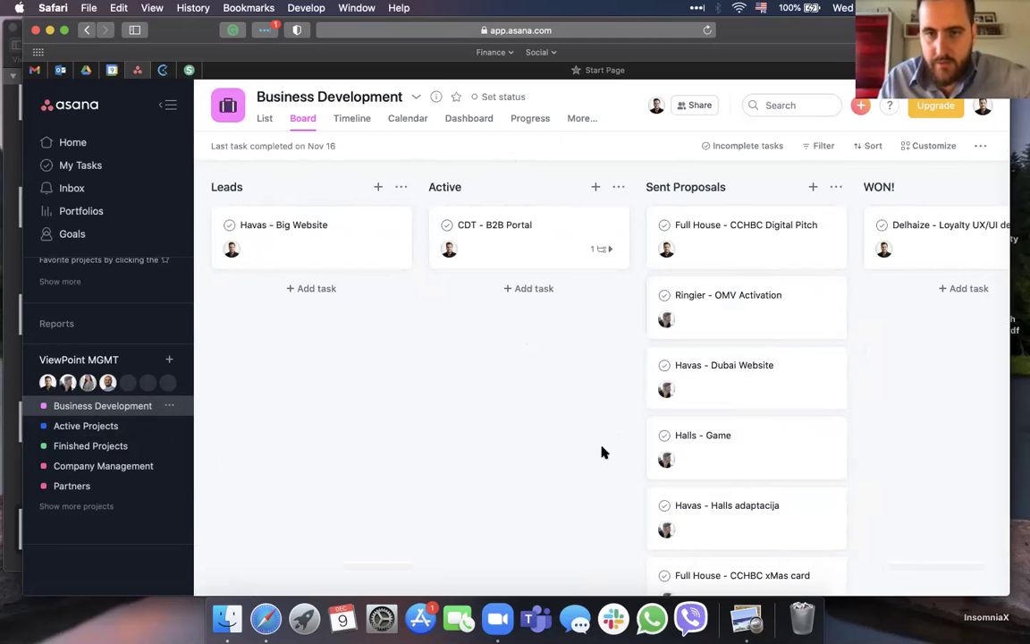
Open the Active Projects project as a board and look across its sections up to Project Management.
click(92, 429)
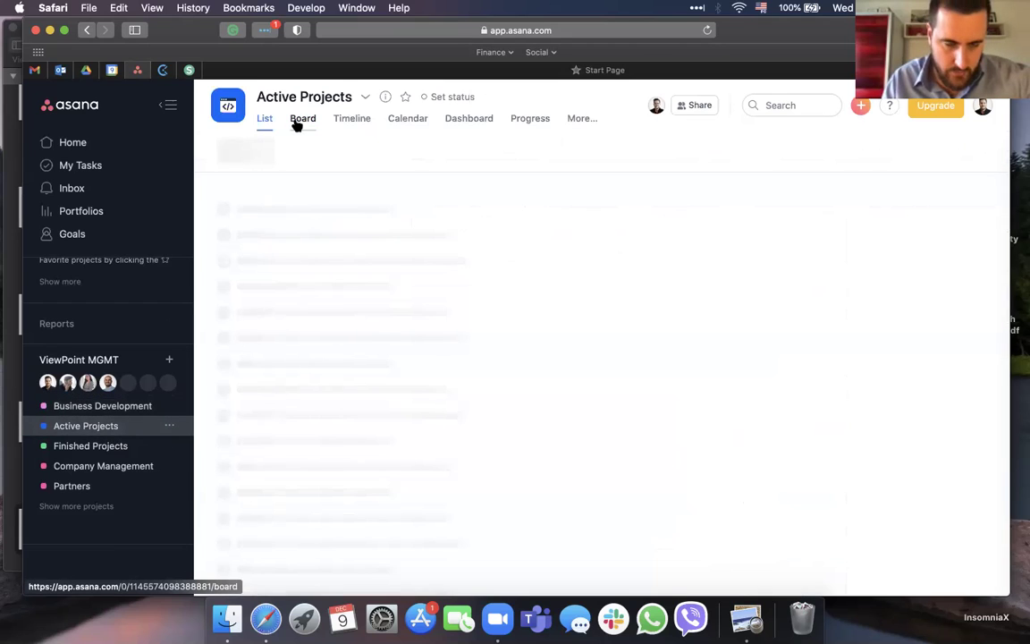
click(298, 121)
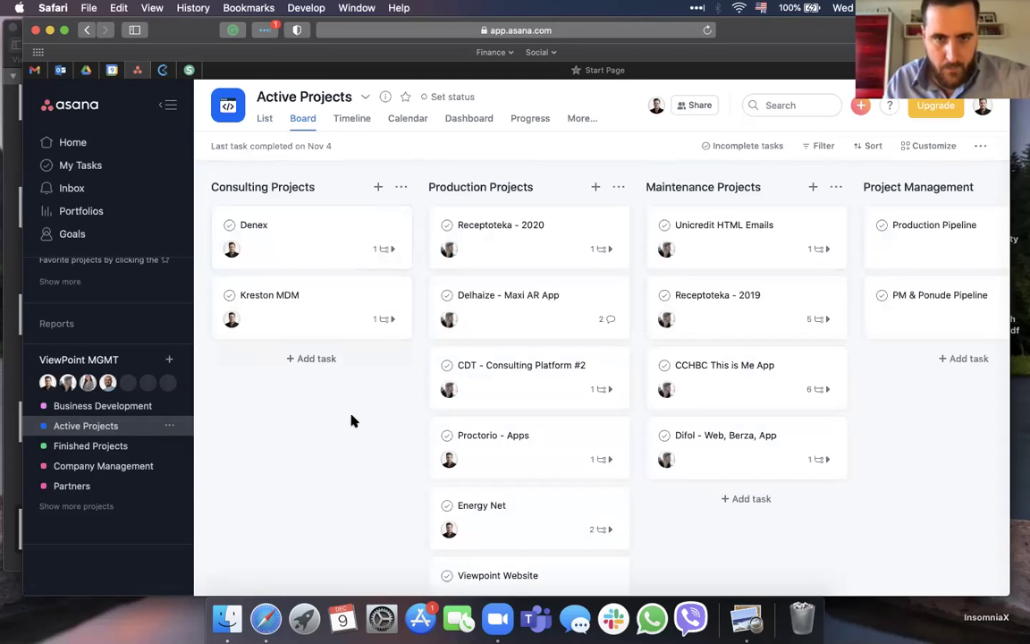
mouse_move(480, 446)
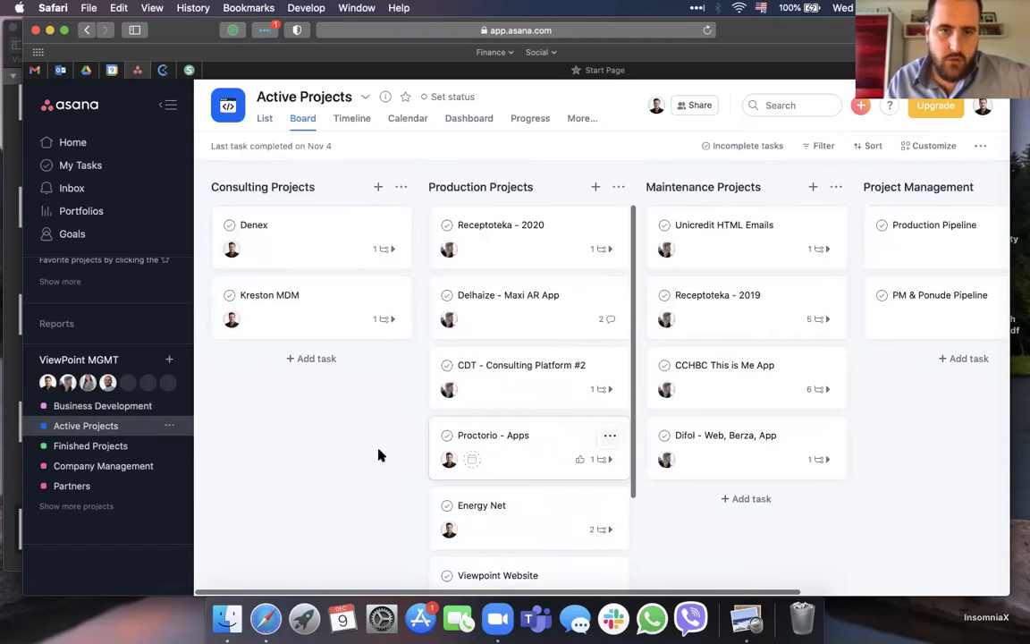
scroll(549, 455, right, 5)
scroll(549, 455, left, 5)
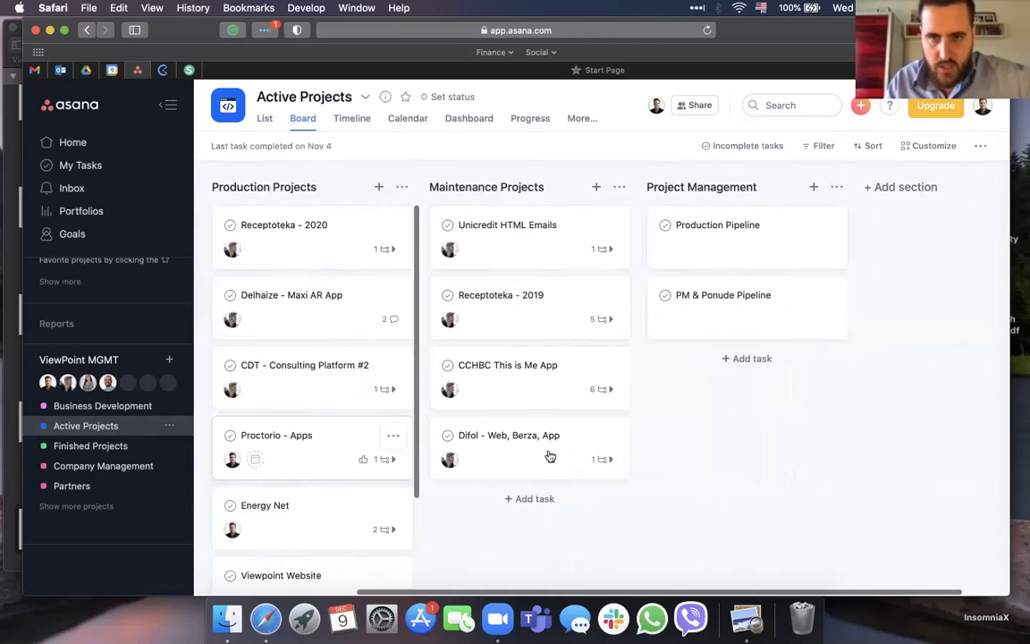
View the Finished Projects list, and look across the Company Management project's sections in board layout.
click(83, 449)
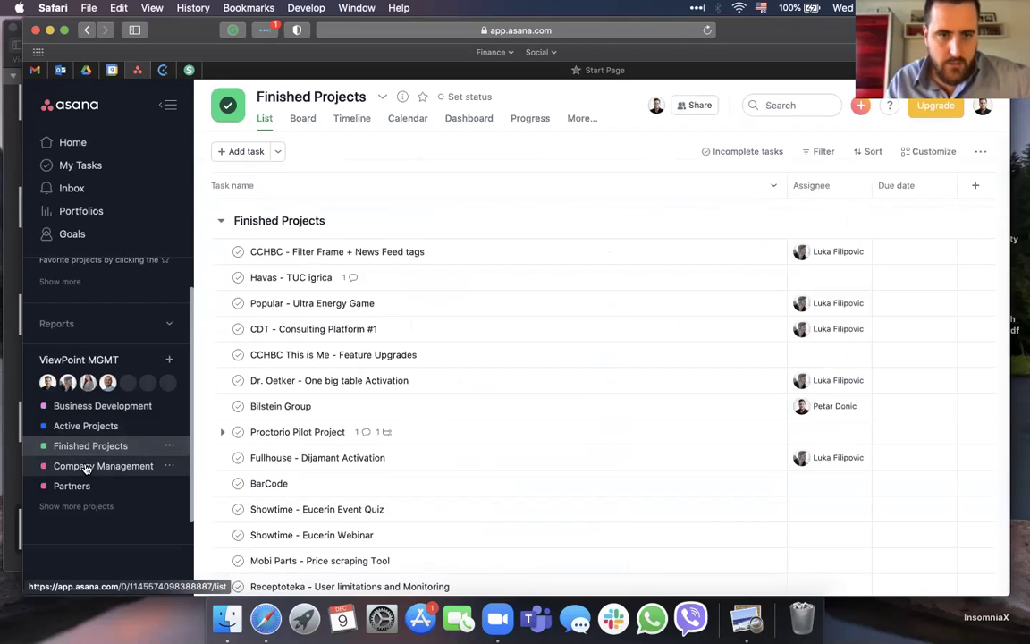
click(85, 467)
click(295, 118)
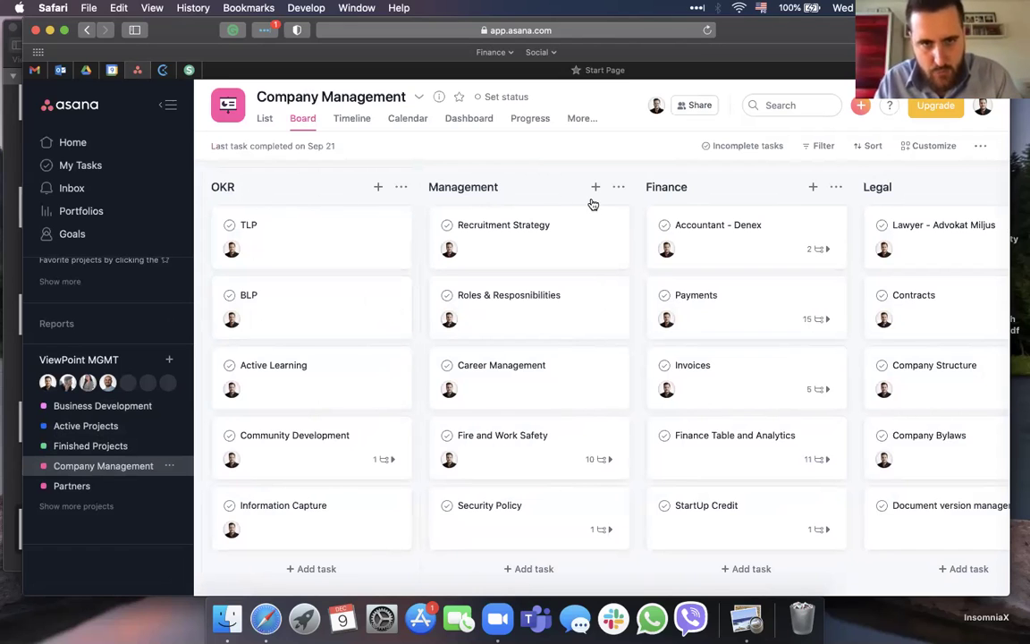
scroll(555, 205, right, 12)
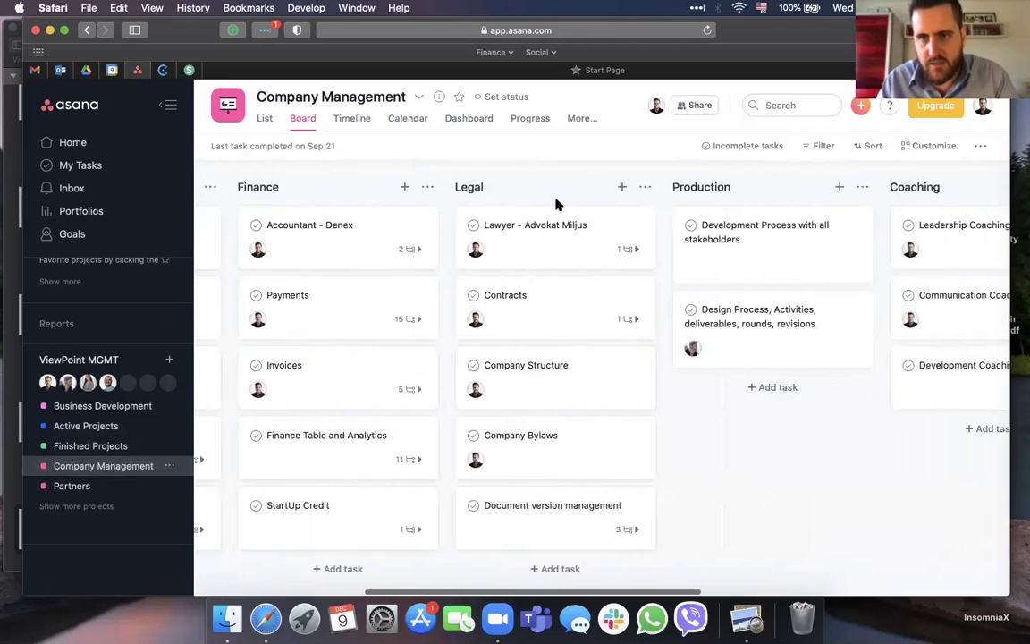
scroll(556, 202, left, 15)
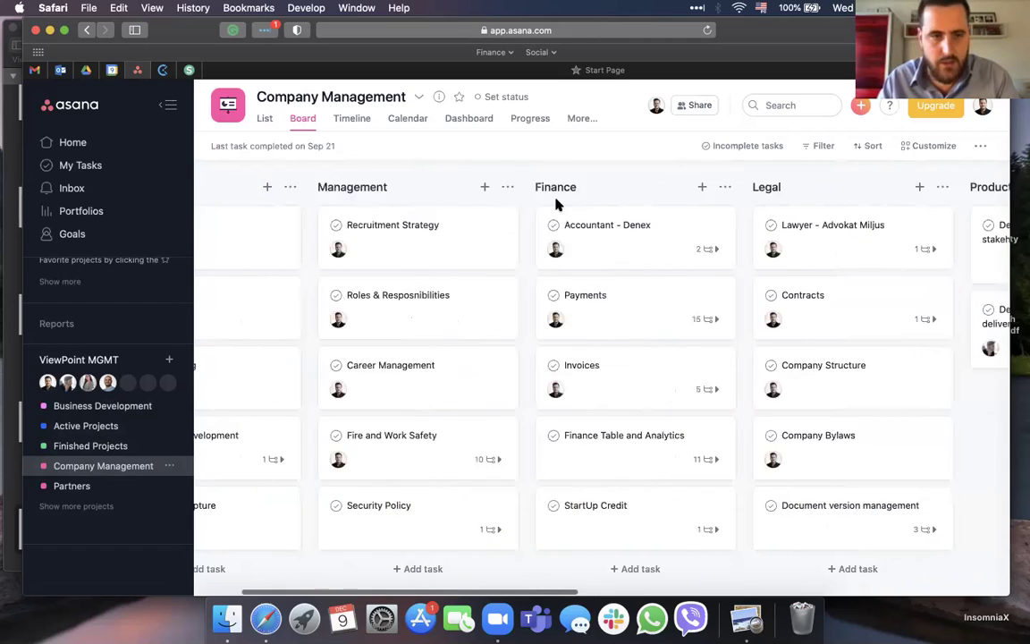
Open the Partners project as a board and look across its columns from product development to Prospects.
click(64, 486)
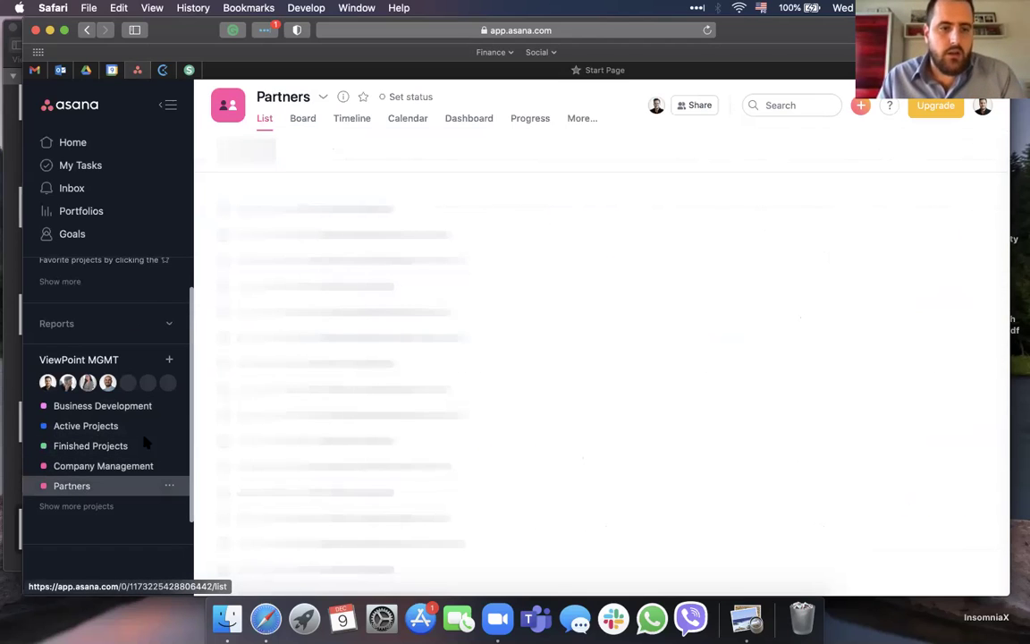
click(302, 120)
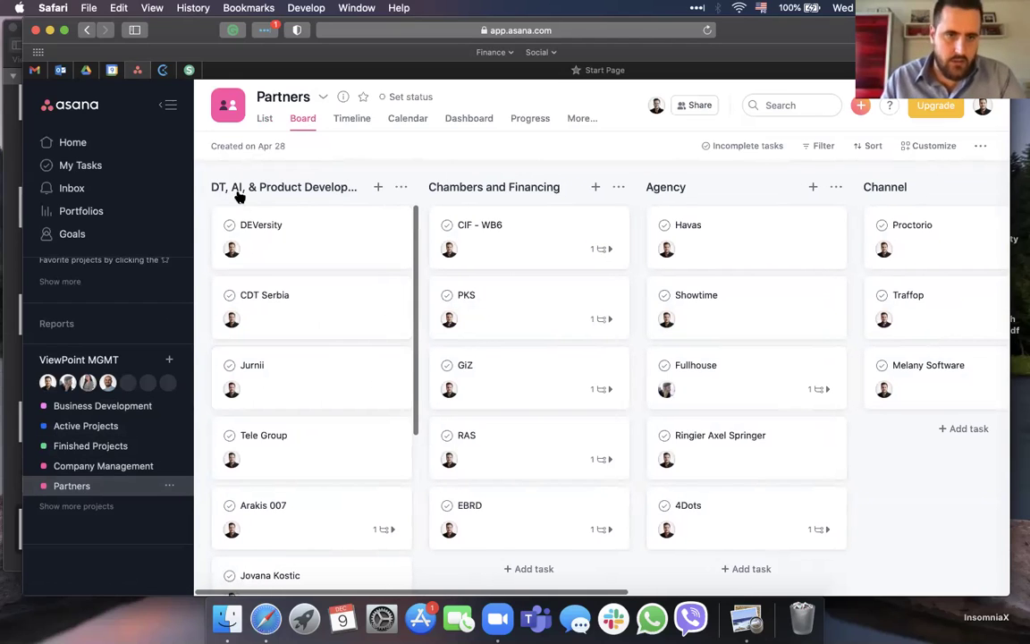
scroll(351, 368, right, 3)
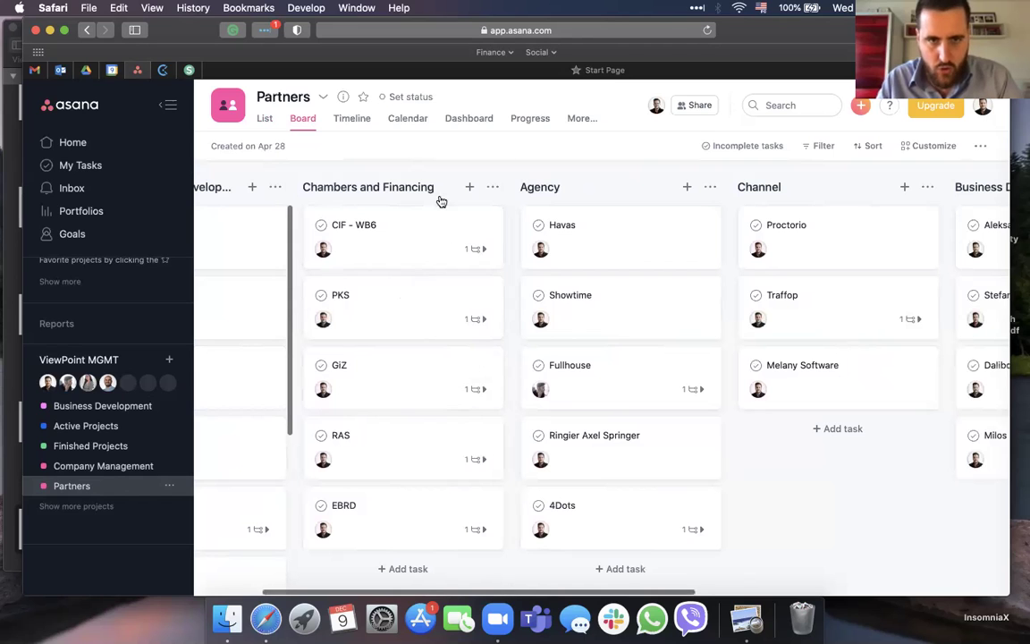
scroll(436, 268, right, 10)
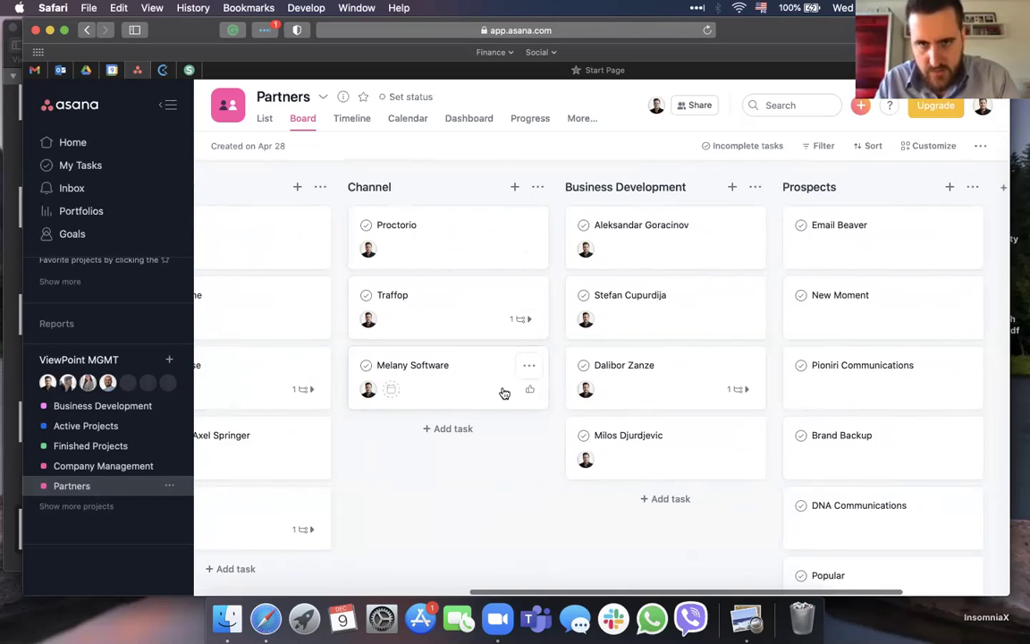
scroll(514, 390, right, 3)
scroll(586, 407, right, 3)
scroll(586, 407, left, 15)
scroll(304, 356, left, 5)
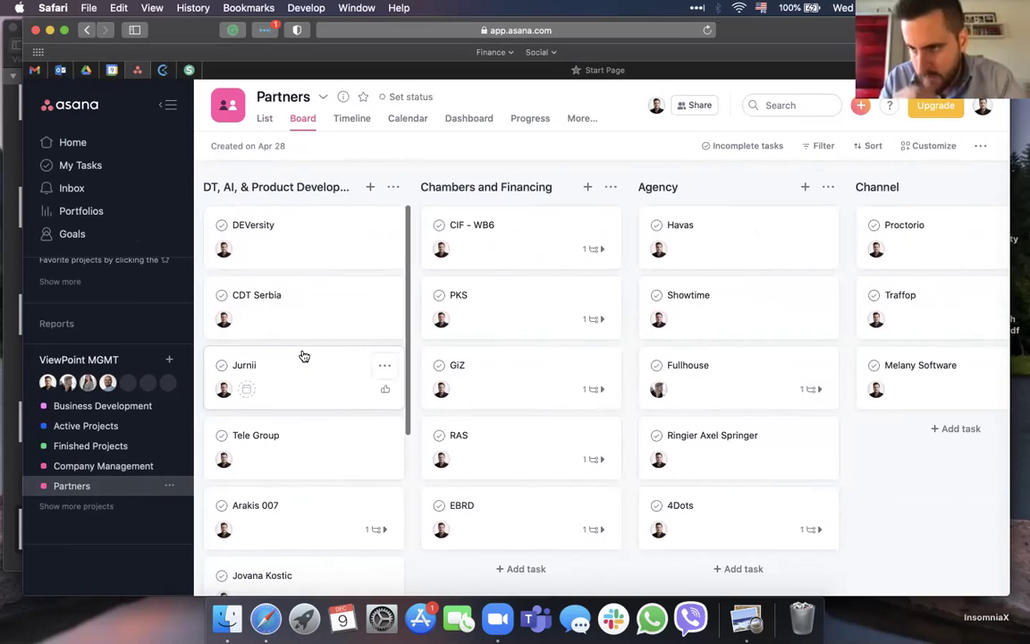
scroll(459, 384, right, 10)
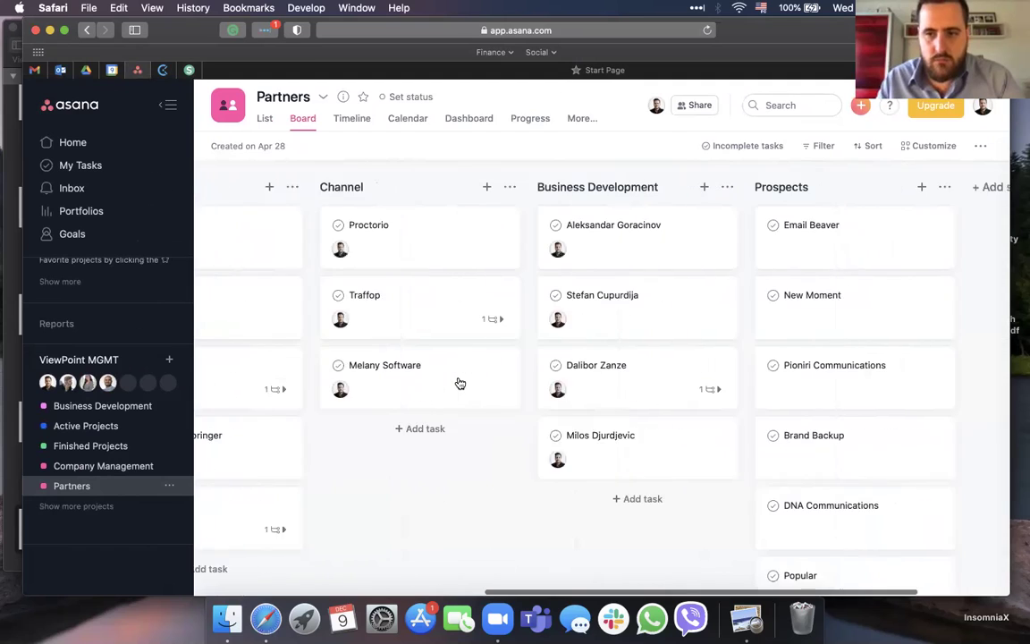
scroll(459, 384, left, 10)
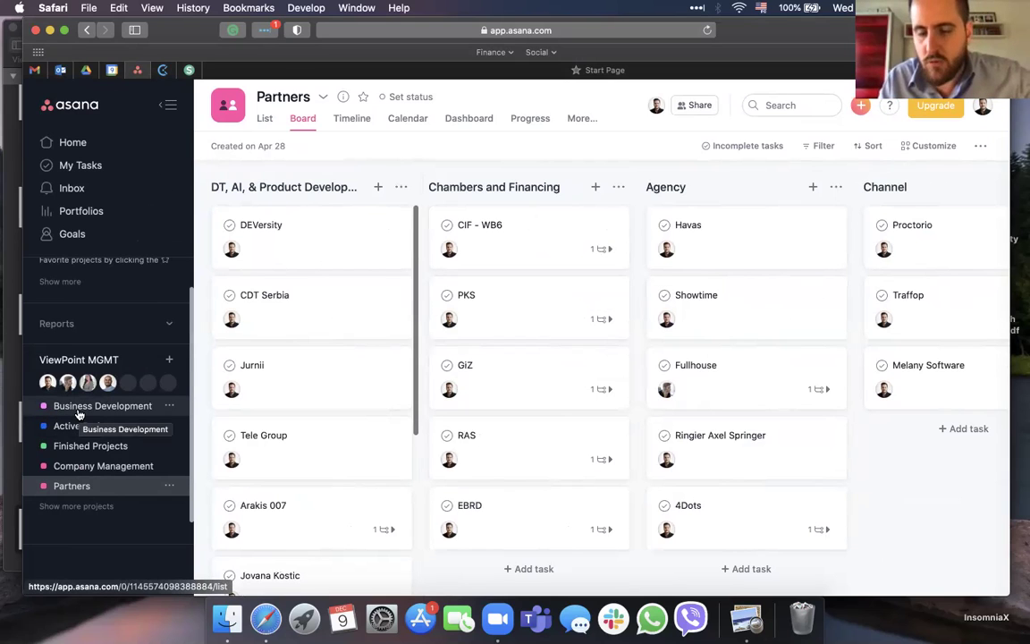
Add a new section named Banja Luka after Prospects on the Partners board.
scroll(804, 206, right, 10)
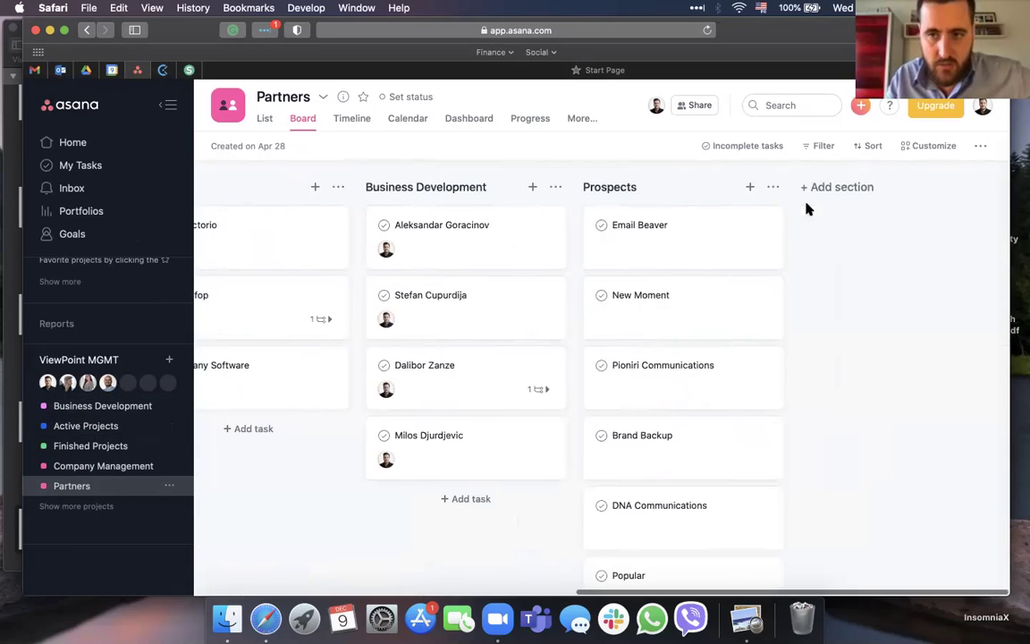
click(840, 187)
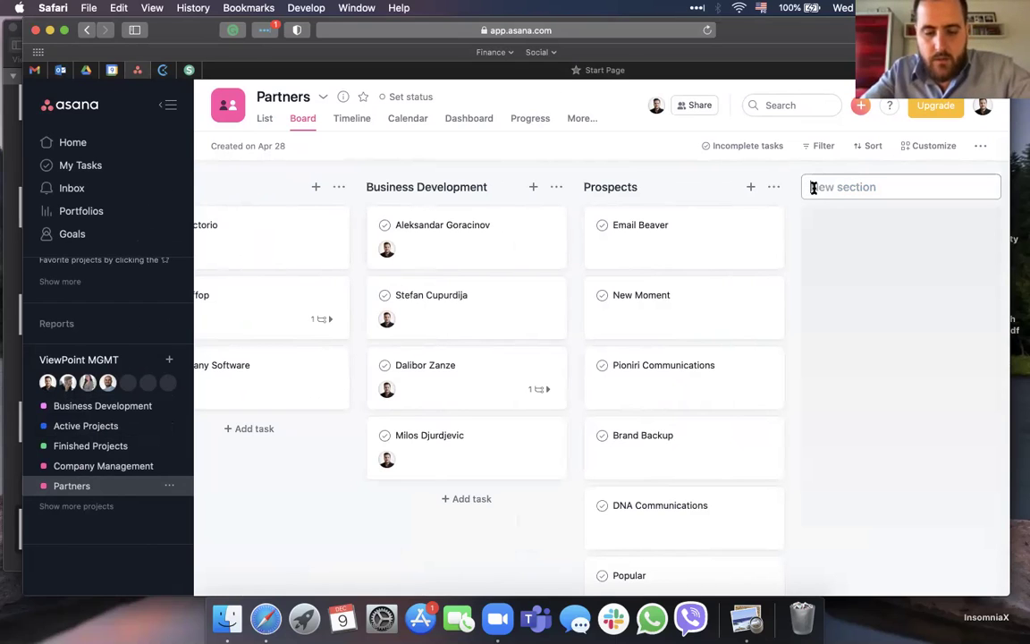
text(Banja)
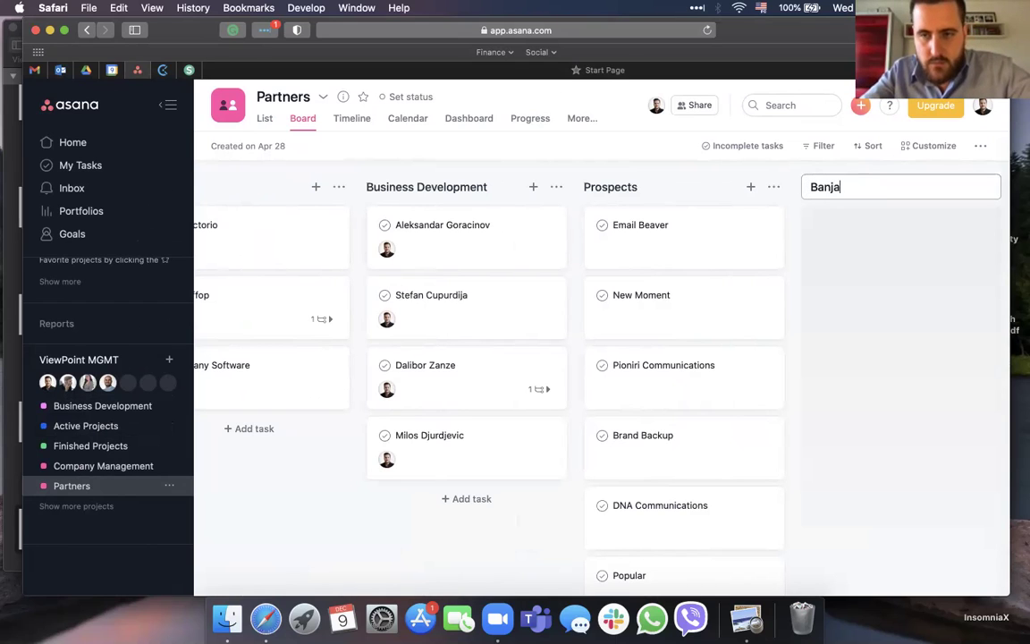
text( Luka)
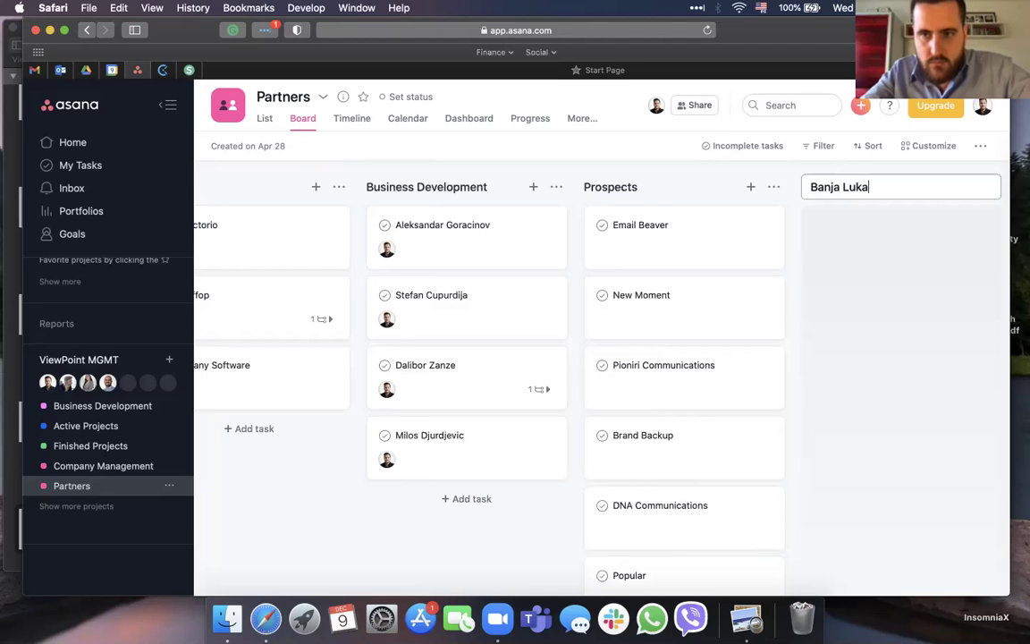
click(846, 227)
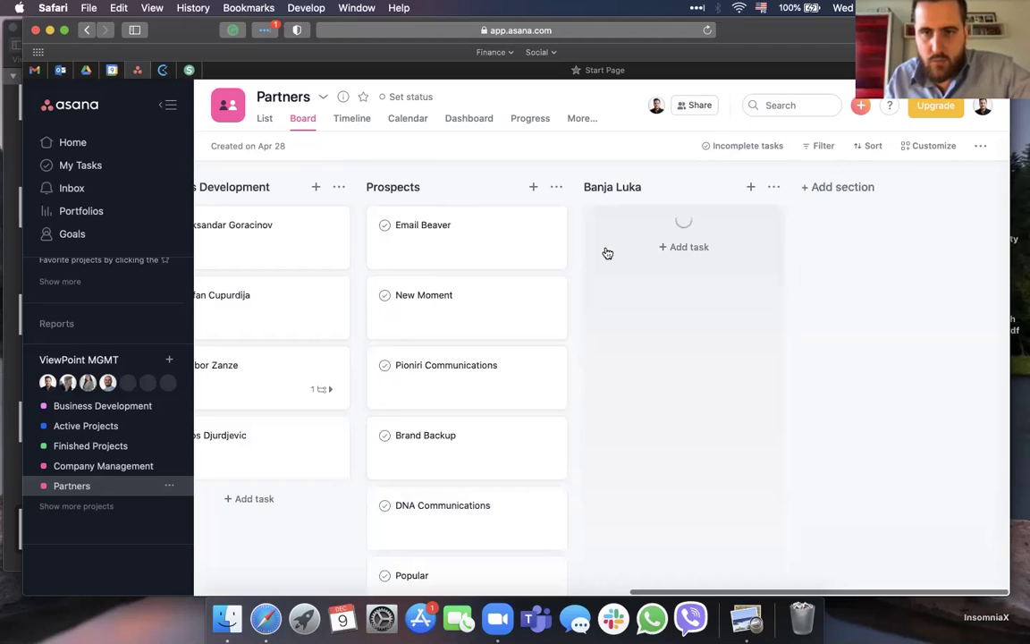
Add a task named Mtel to the Banja Luka section, and open and close its details.
click(667, 226)
text(Mtel)
click(755, 292)
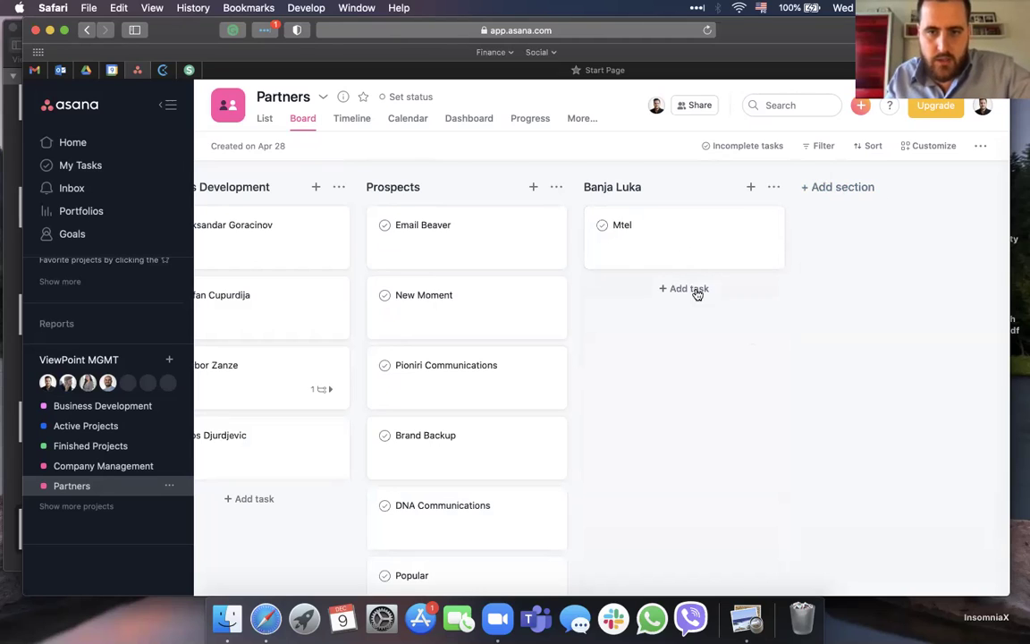
mouse_move(658, 258)
mouse_down()
mouse_move(757, 253)
mouse_move(391, 246)
mouse_move(673, 246)
mouse_up()
click(676, 244)
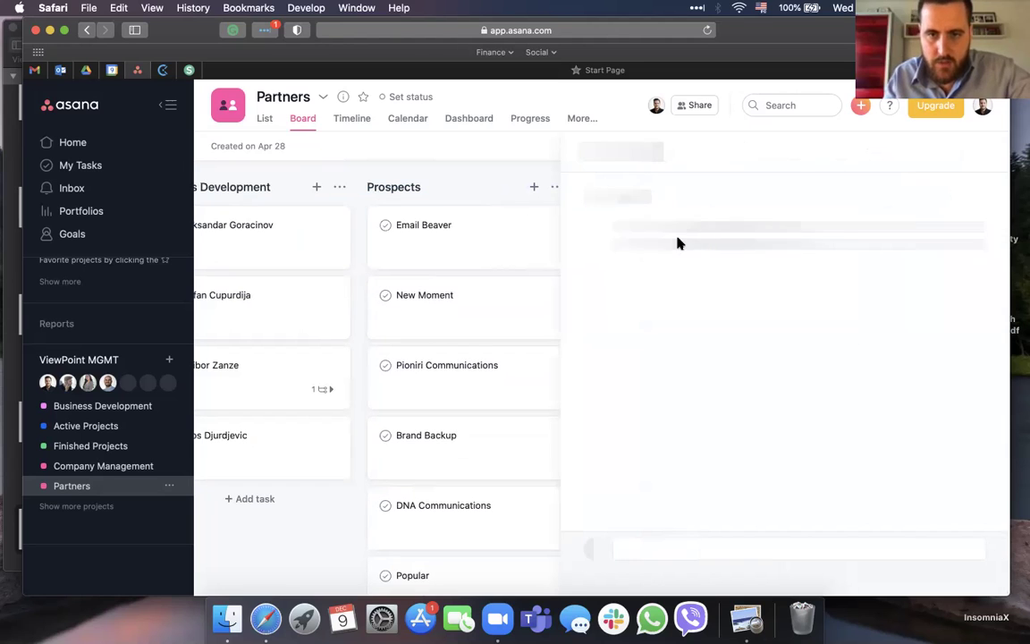
click(513, 186)
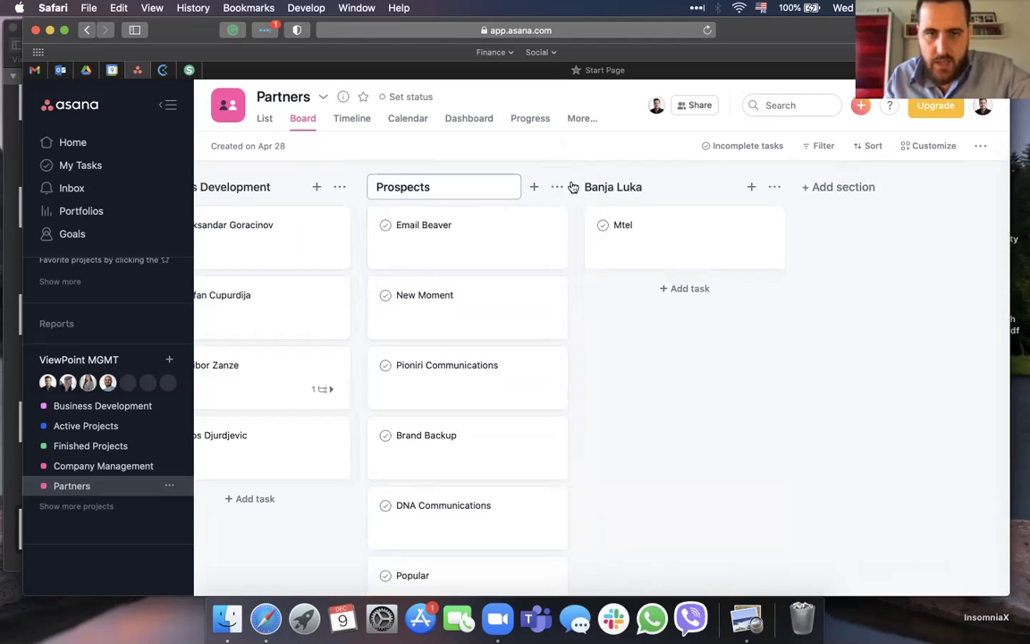
Leave the Prospects section's name unchanged and look back at the Partners board's first columns.
click(683, 329)
scroll(685, 334, left, 6)
scroll(686, 334, left, 5)
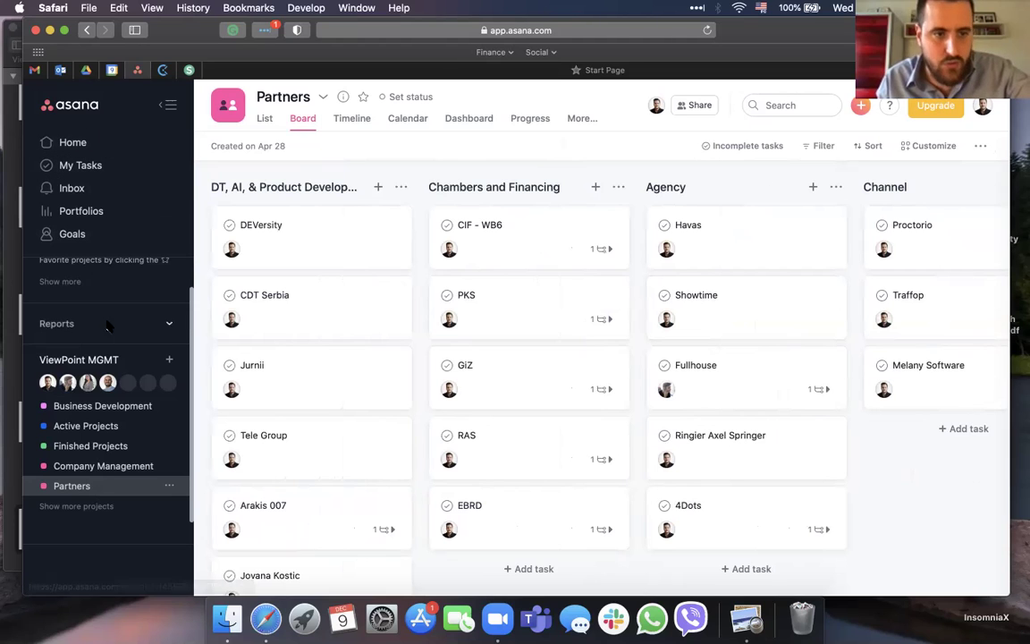
View the Portfolios and Goals pages, and expand and collapse the Reports list.
click(84, 213)
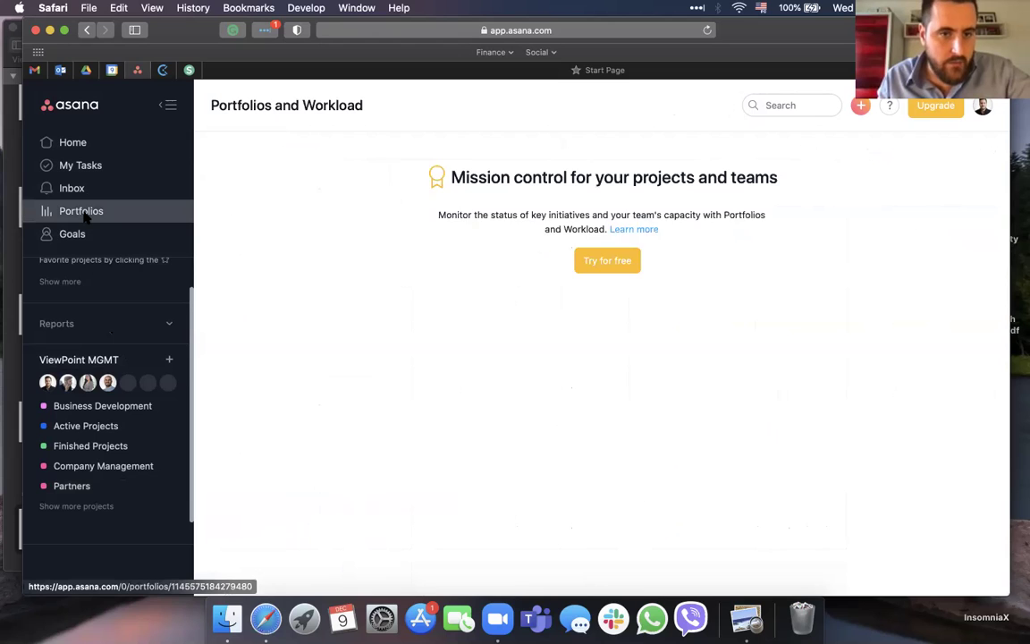
click(89, 236)
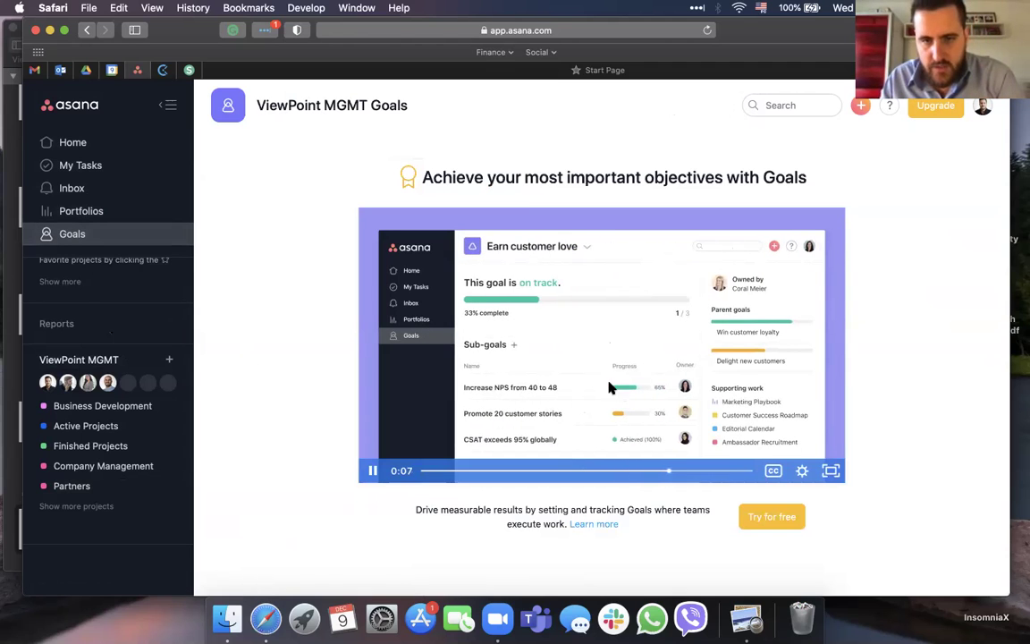
click(85, 211)
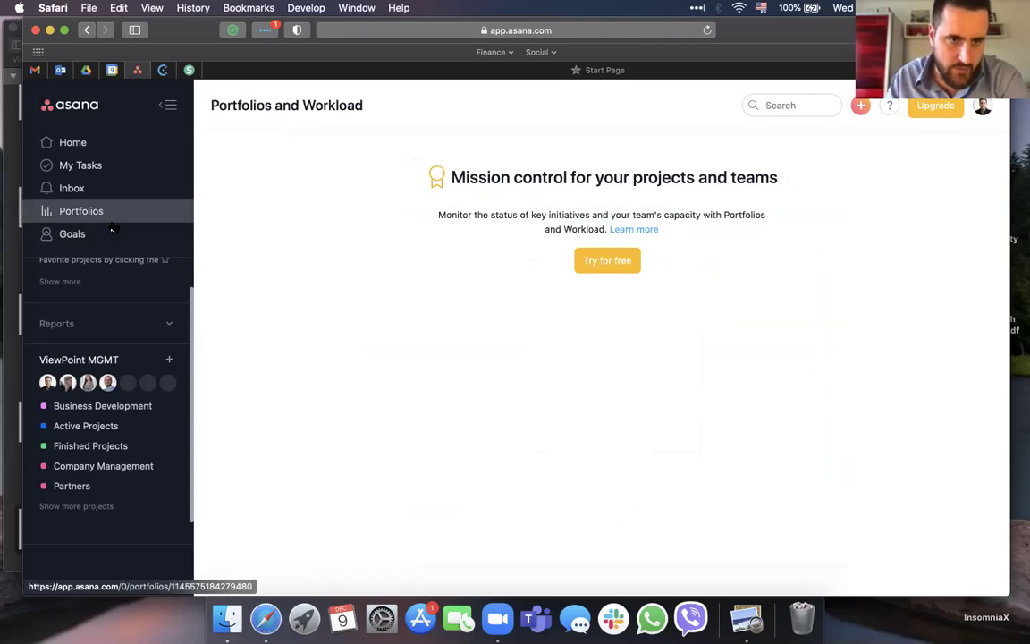
click(94, 325)
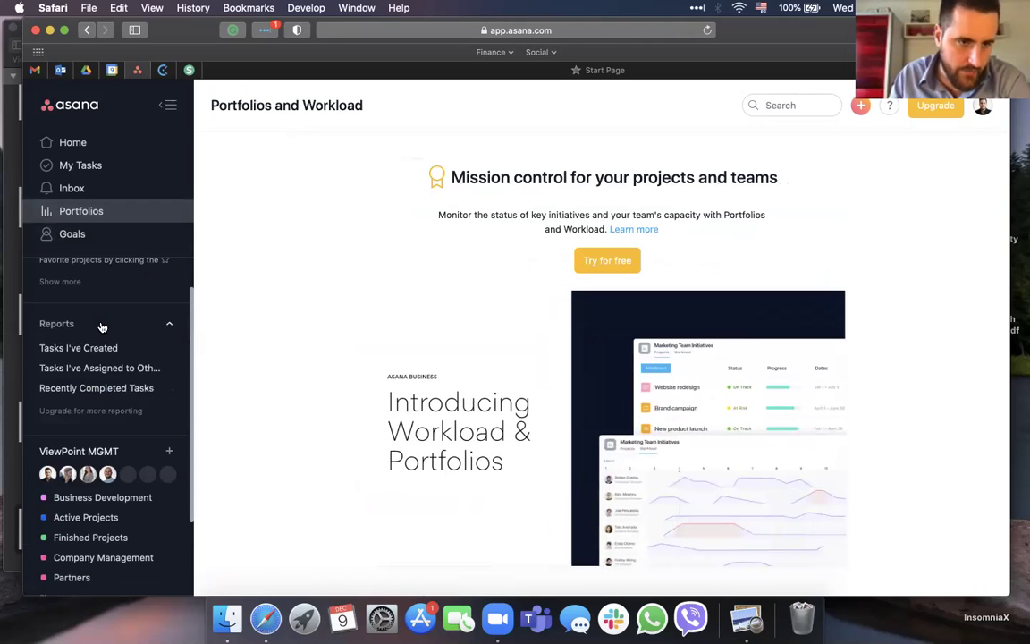
click(74, 319)
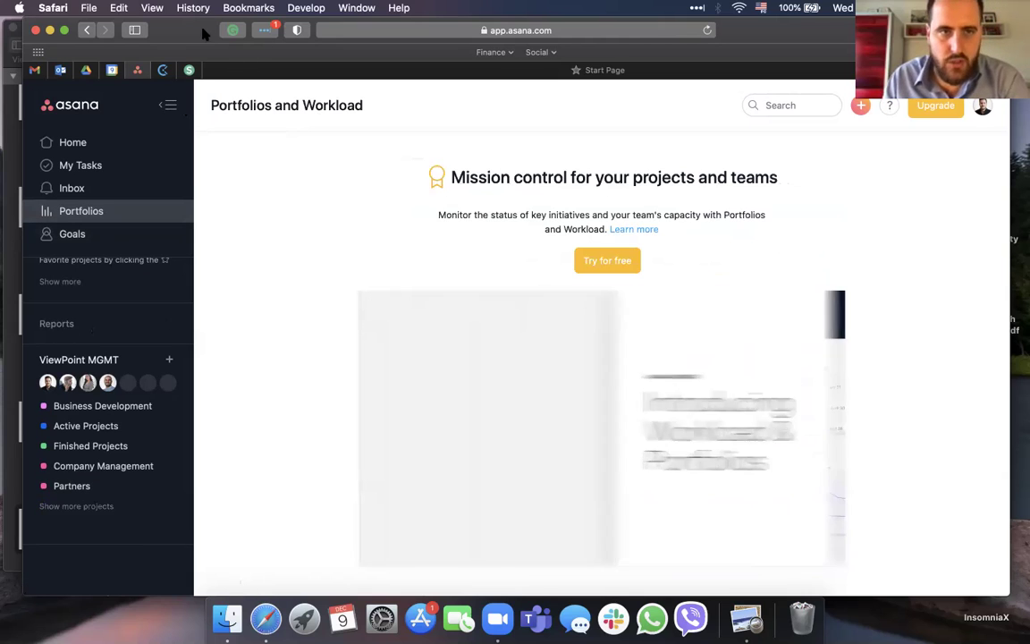
drag(188, 26, 181, 27)
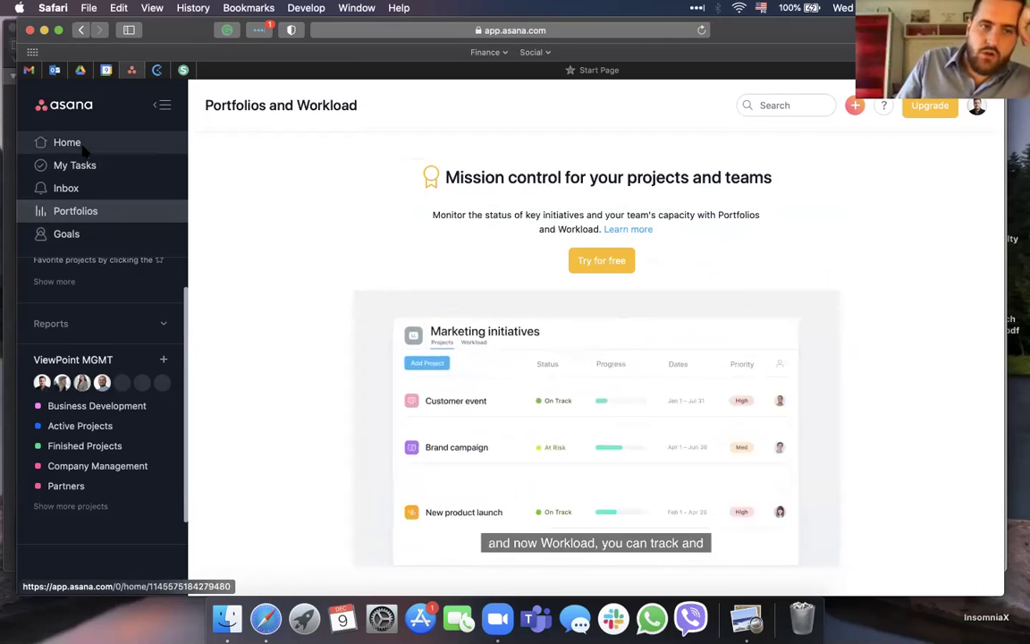
View the Home page and the My Tasks list.
click(80, 147)
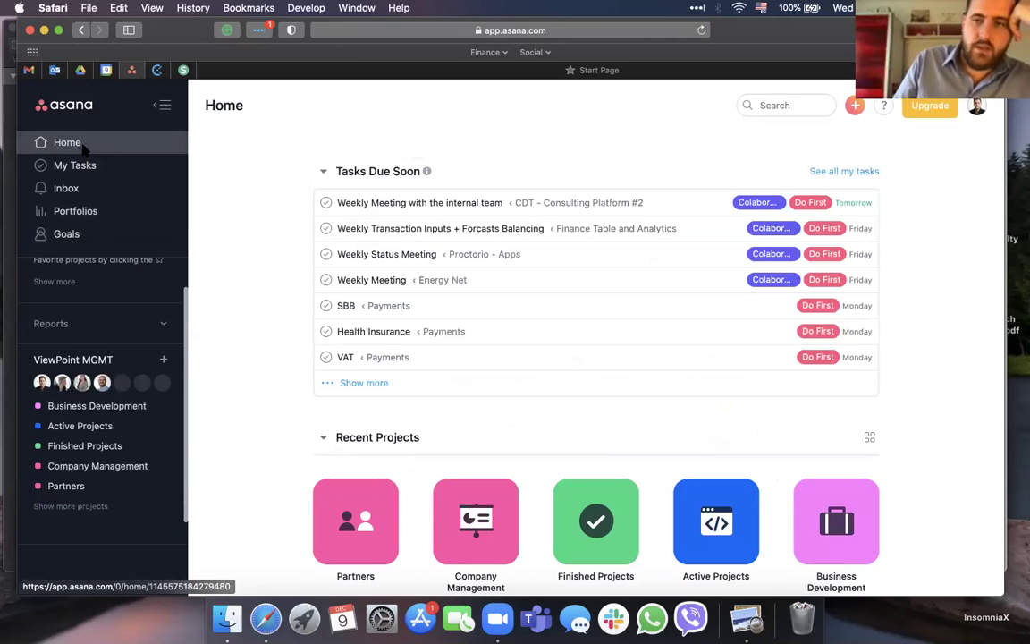
click(87, 166)
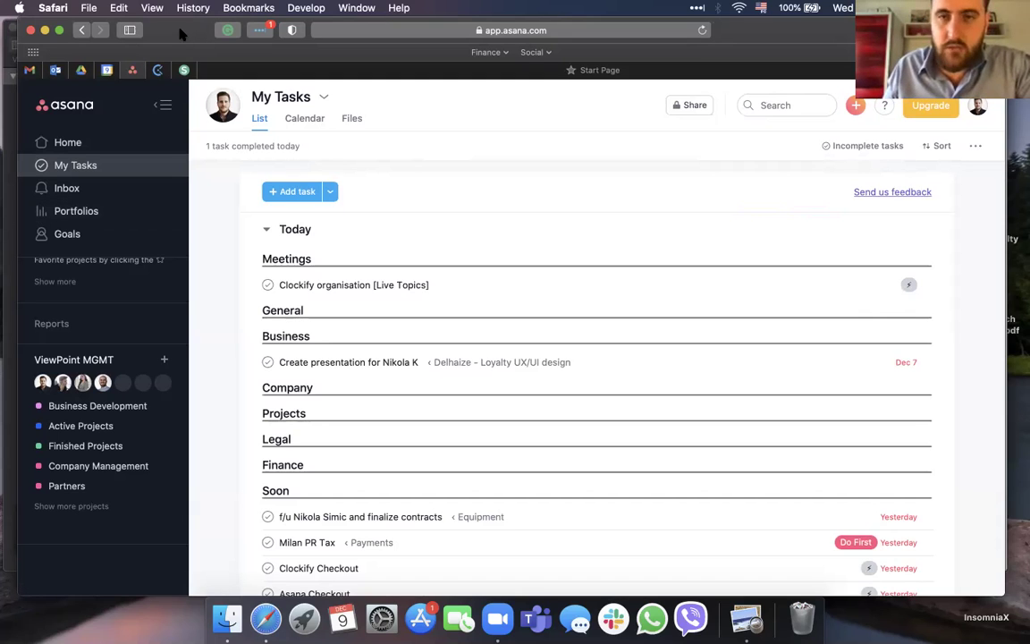
drag(180, 30, 184, 30)
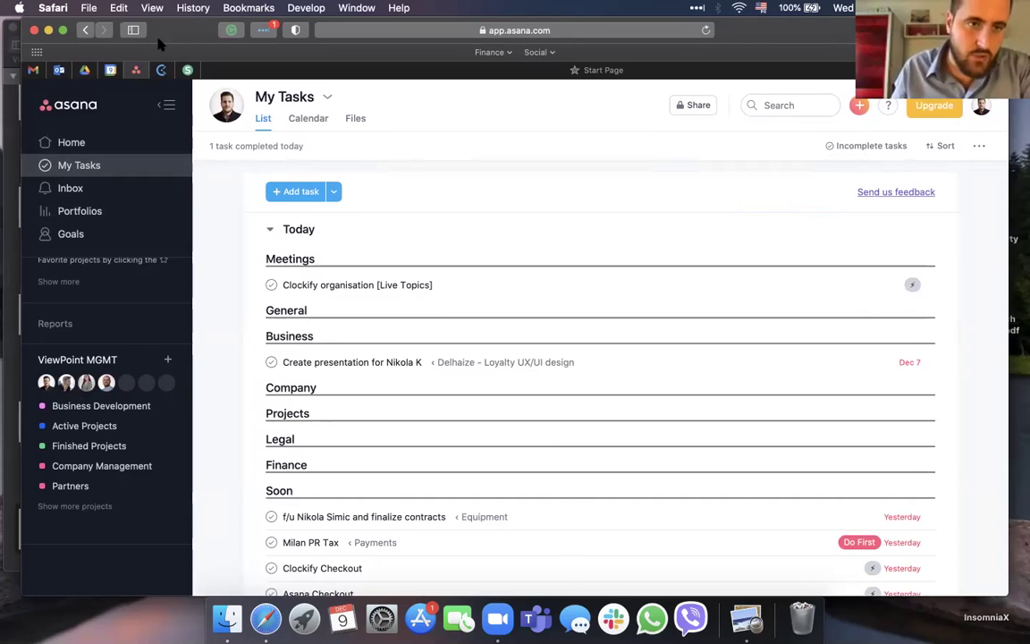
Switch to Google Drive, go up to the Viewpoint folder, and open its MGMT subfolder.
click(85, 70)
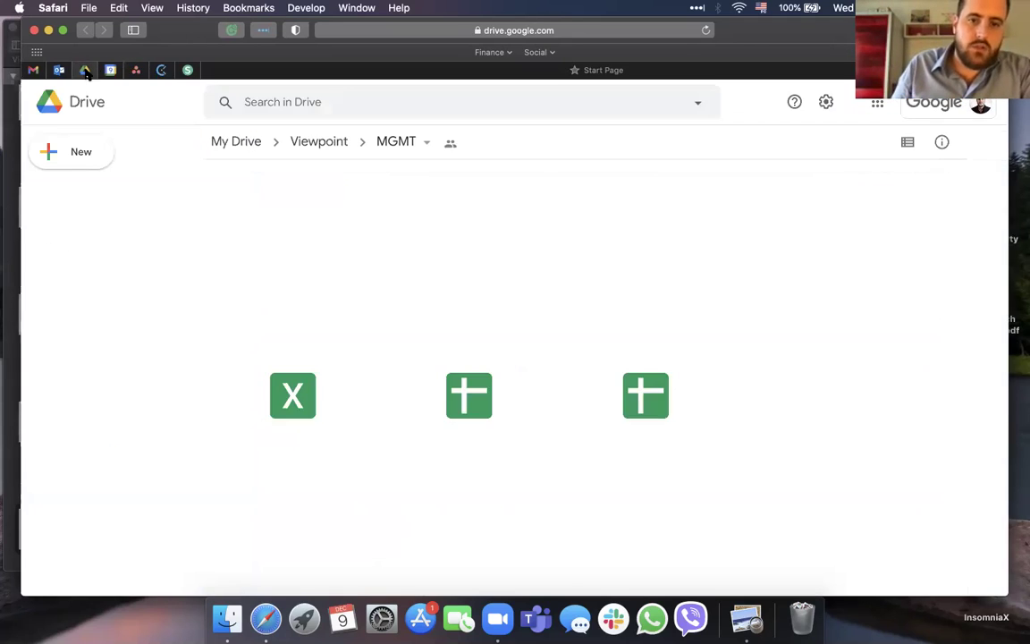
click(329, 142)
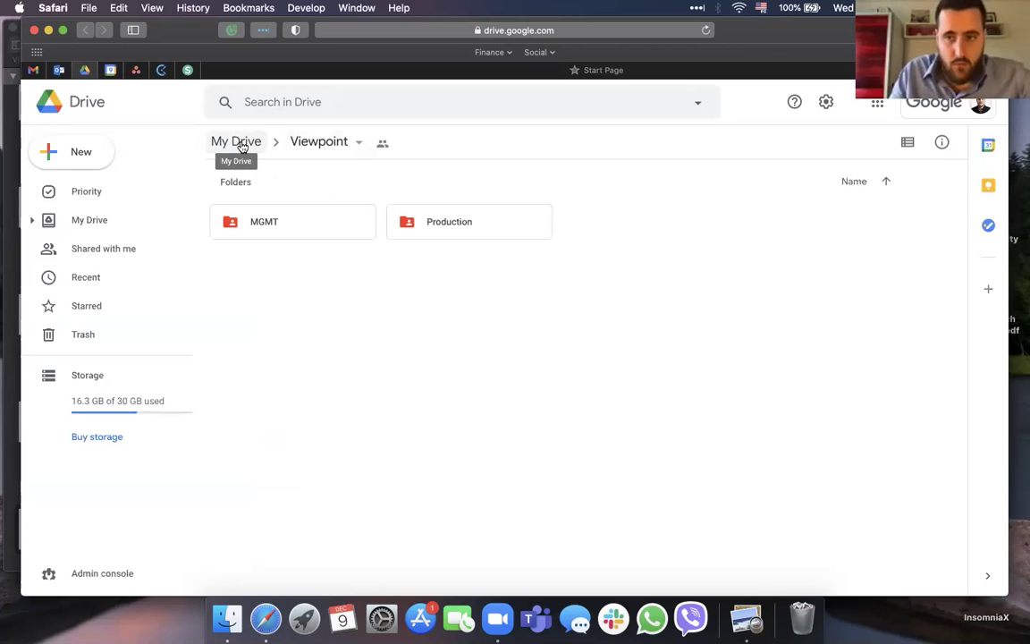
double_click(322, 229)
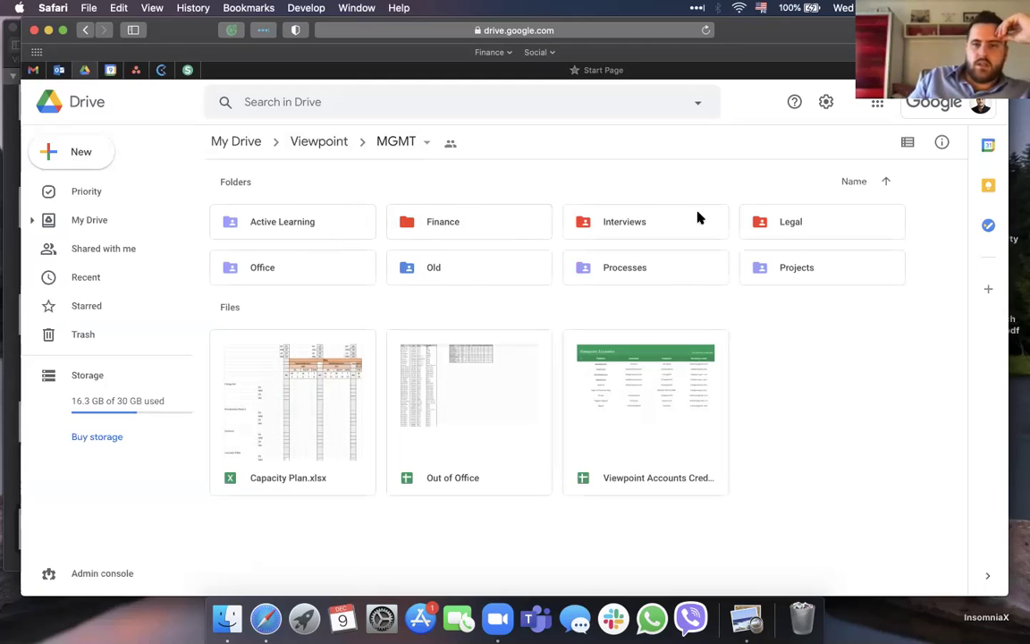
Highlight the MGMT subfolders one after another, including Interviews, Active Learning, Office, Processes and Finance.
click(481, 220)
key(Right)
key(Right)
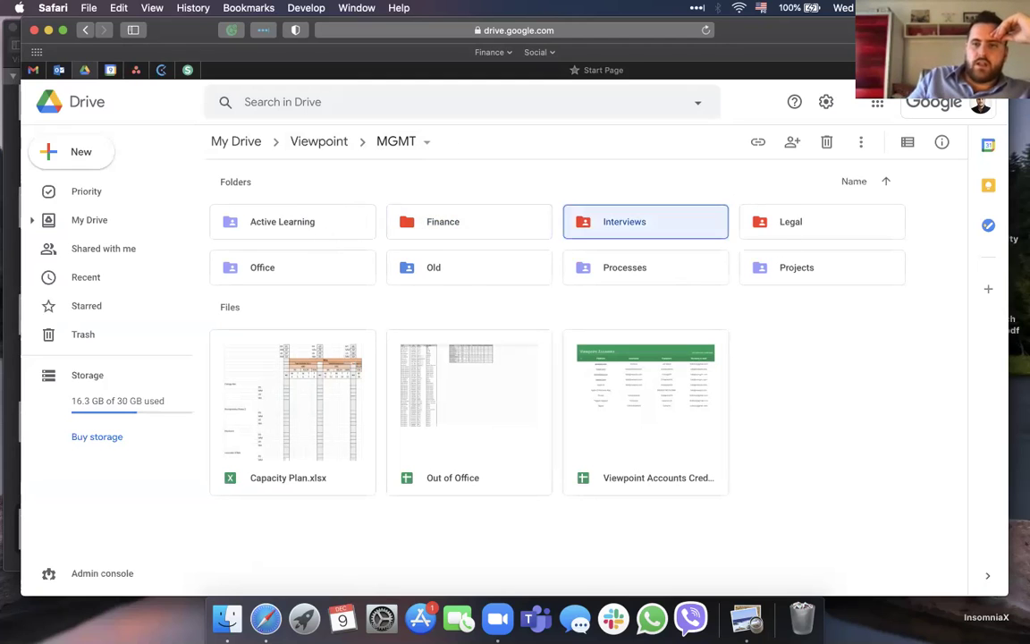
key(Left)
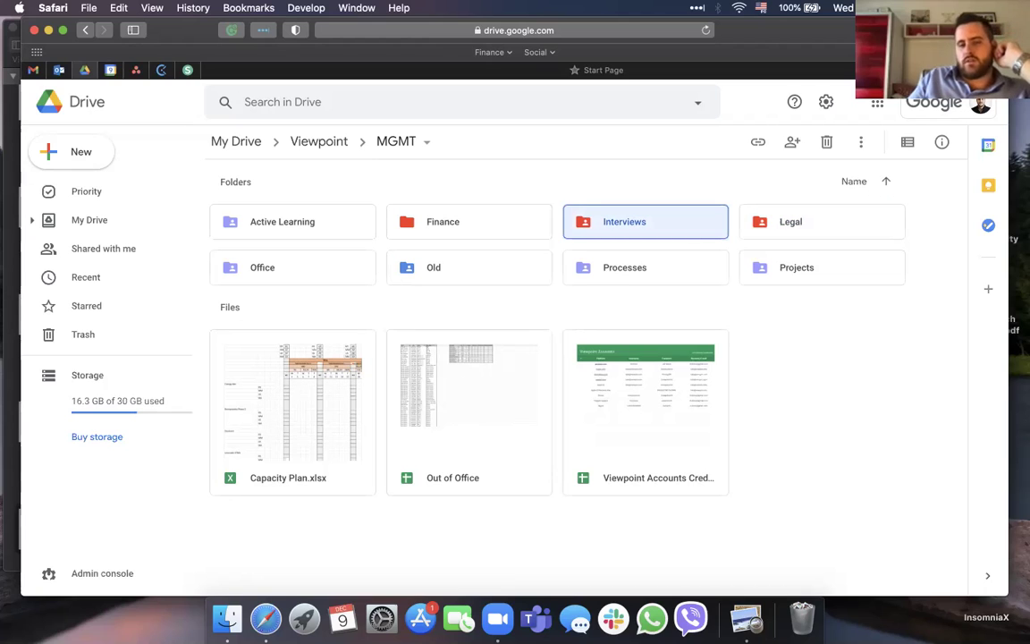
key(Left)
key(Left)
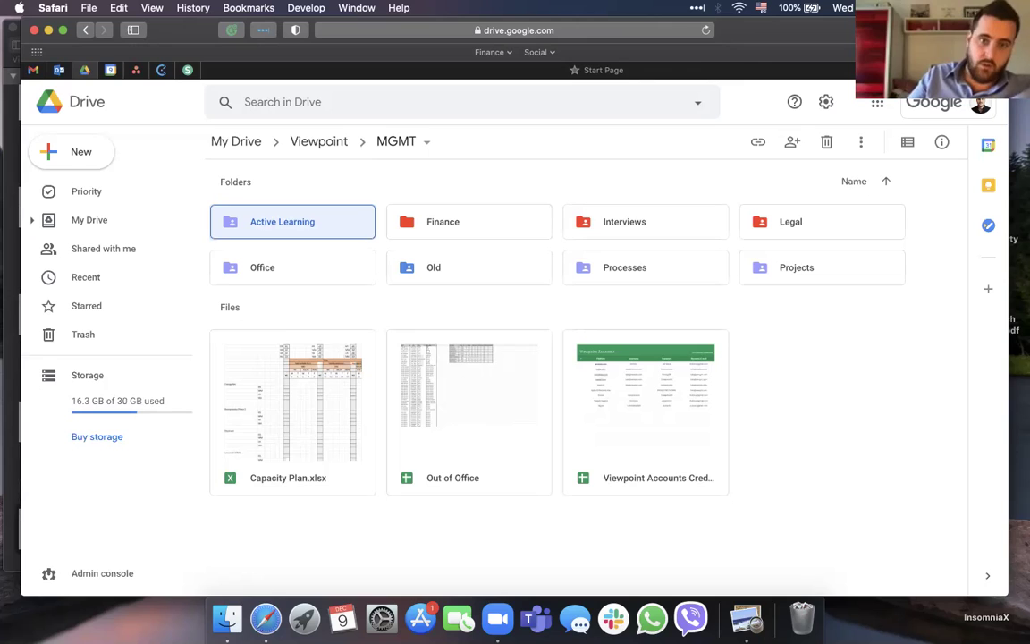
click(293, 267)
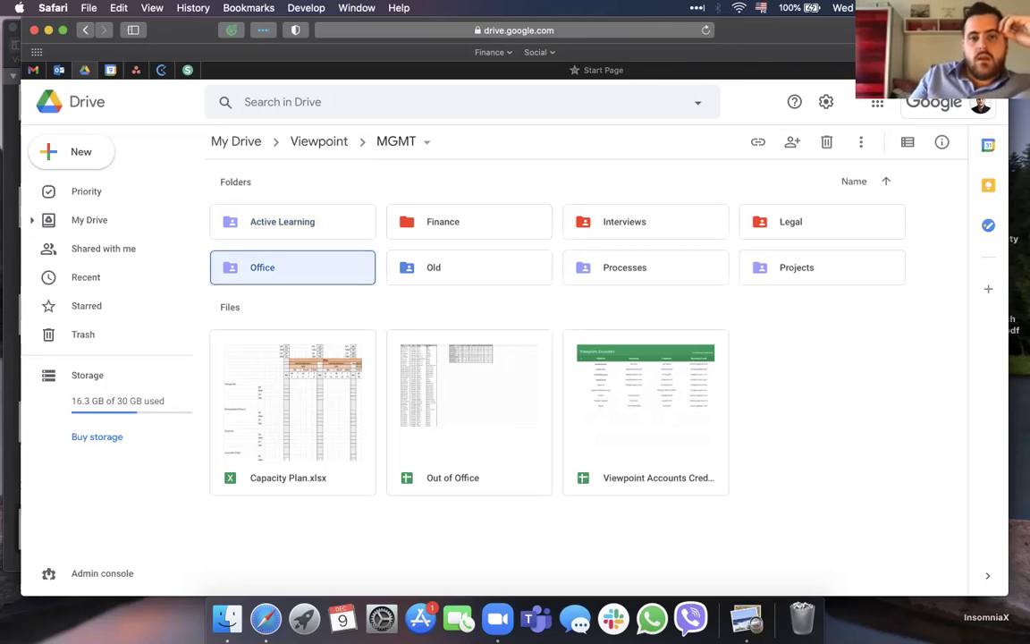
key(Right)
key(Right)
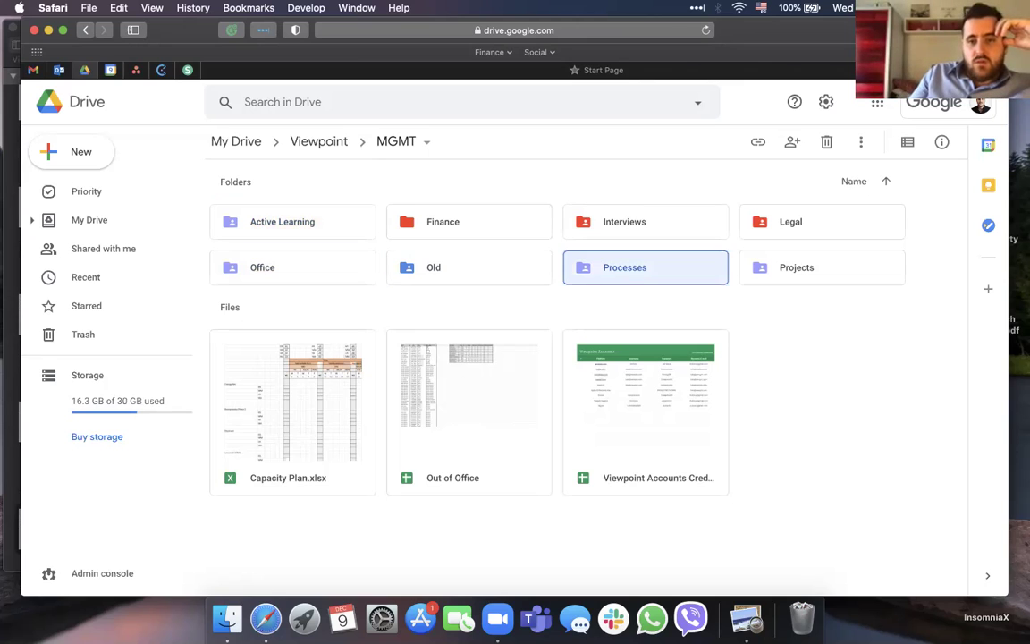
key(Right)
click(624, 221)
click(469, 222)
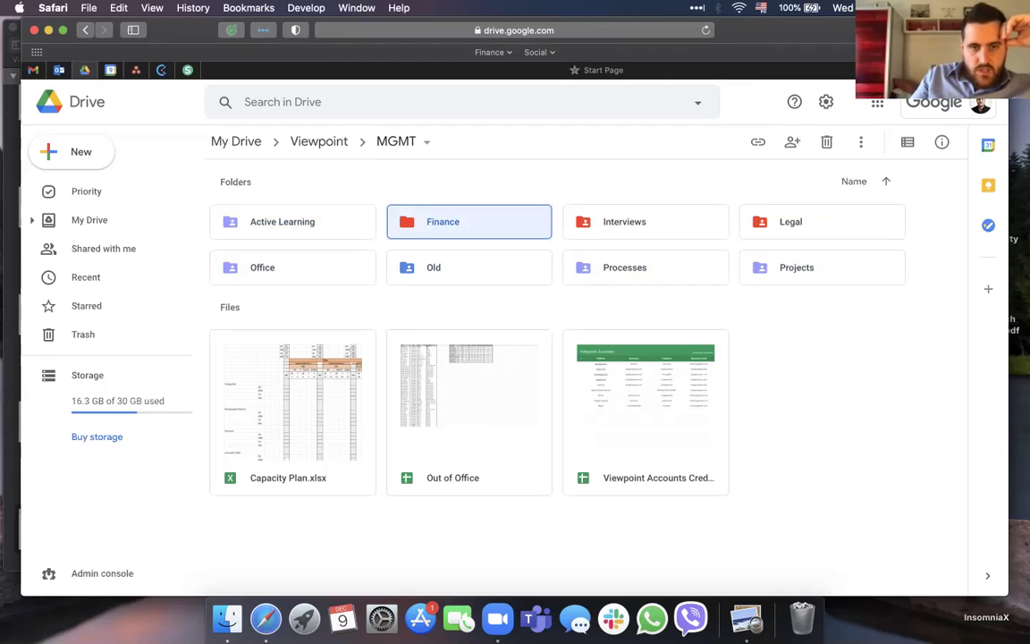
Open the Legal folder, go over its subfolders, and open the Legal Process document.
click(821, 222)
key(Return)
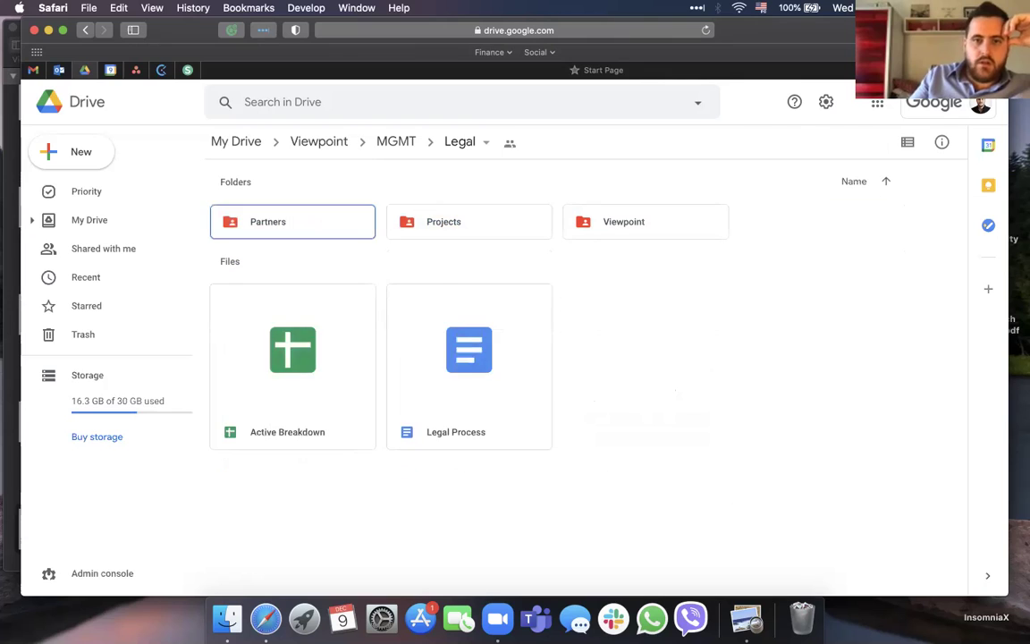
key(Right)
key(Left)
key(Right)
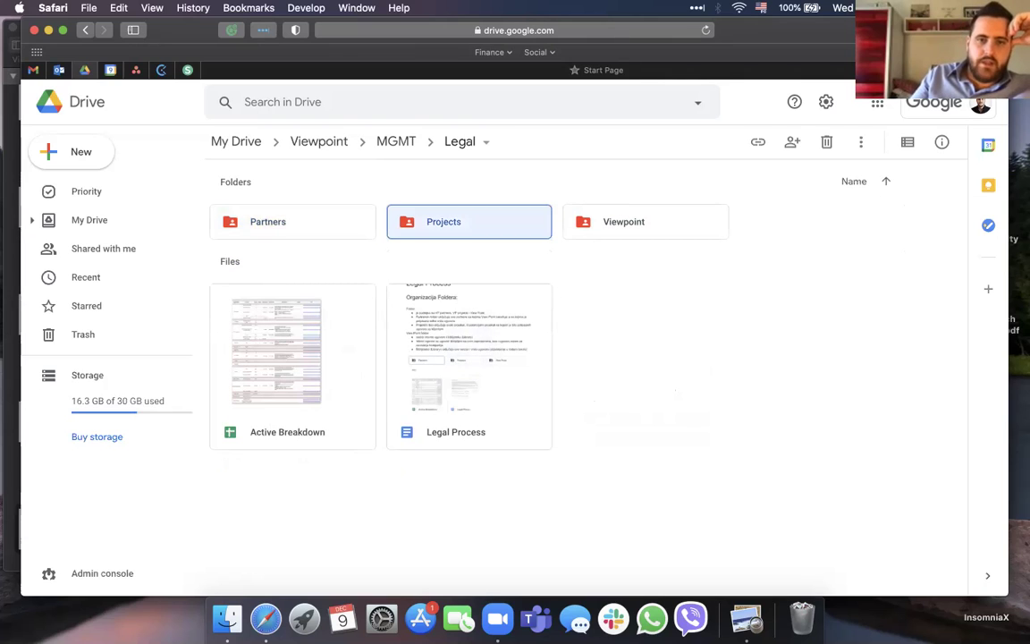
key(Right)
key(Left)
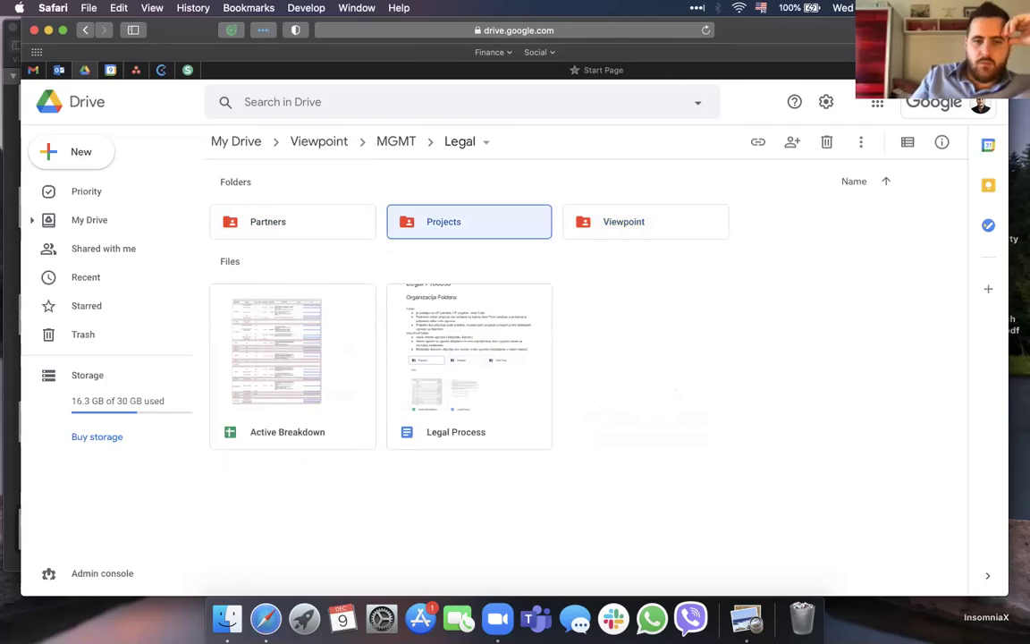
key(Down)
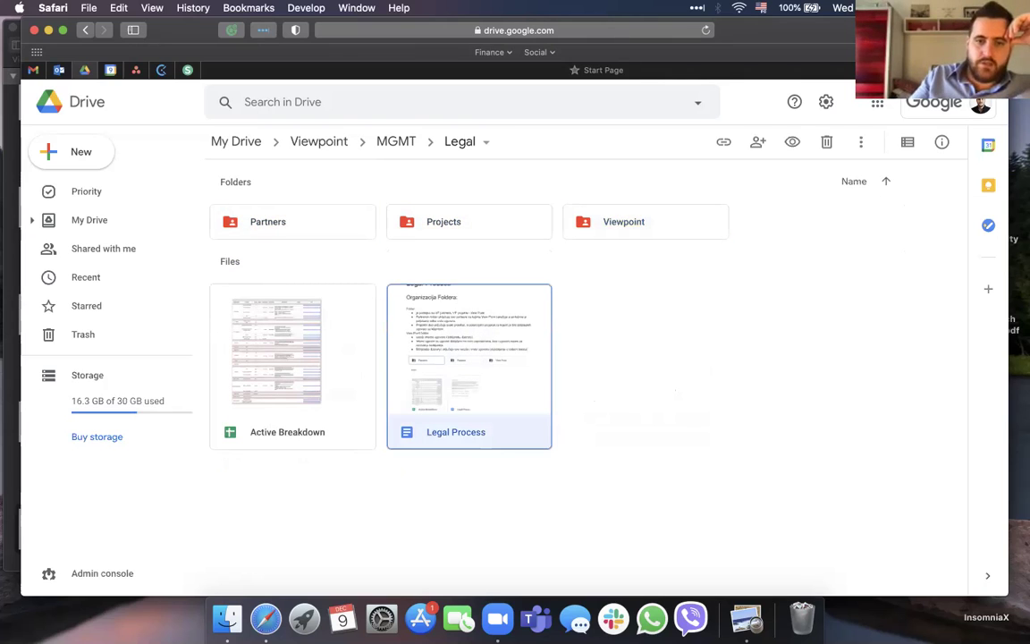
key(Return)
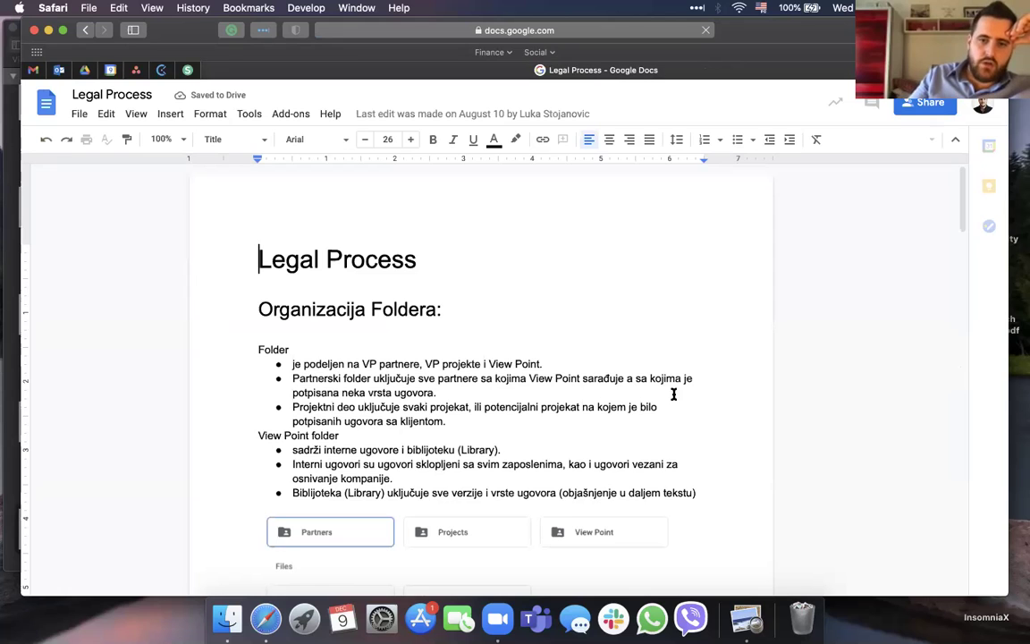
Read through the Legal Process document's pages, and close it to return to the Legal folder.
scroll(673, 395, down, 5)
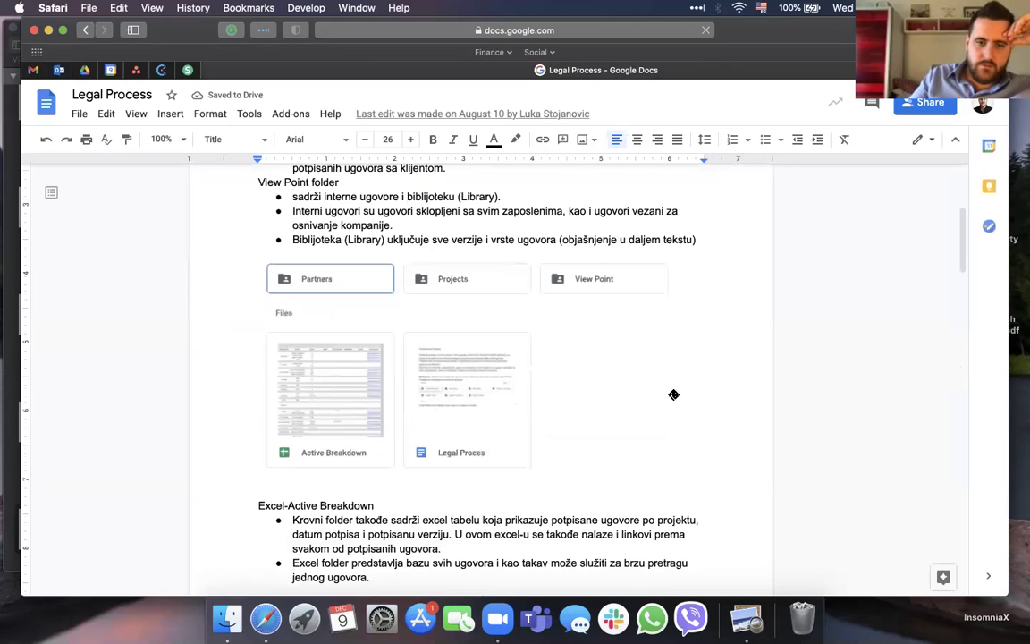
scroll(673, 394, down, 5)
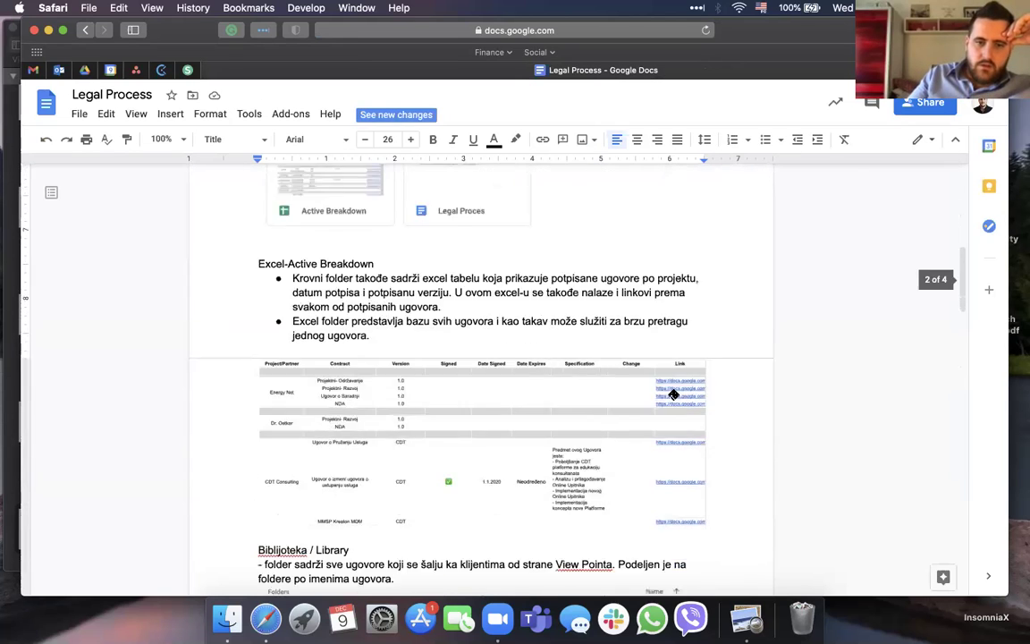
scroll(673, 395, down, 12)
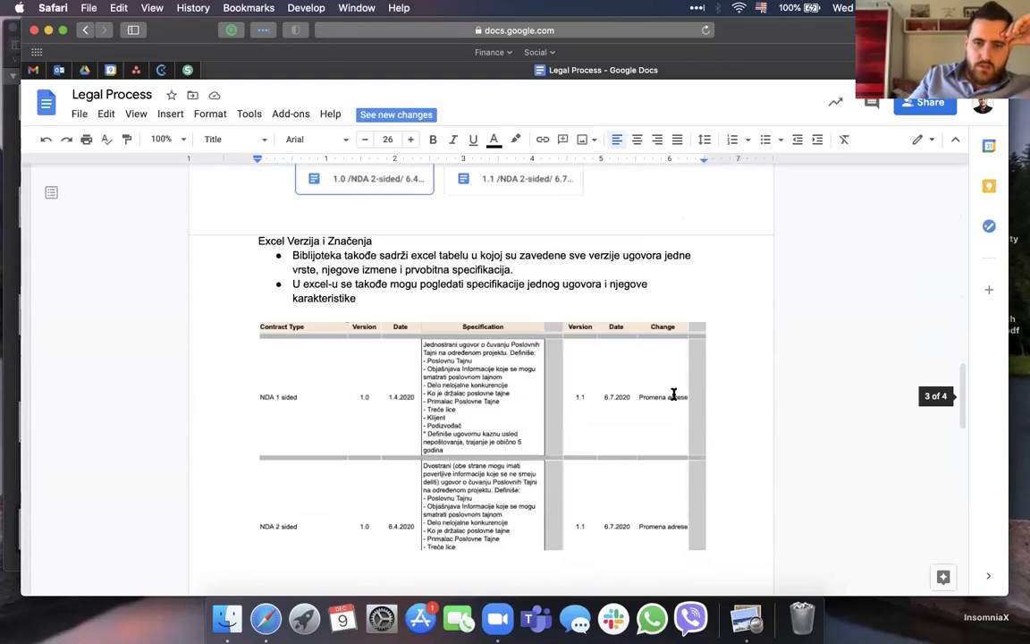
scroll(673, 394, down, 12)
scroll(673, 395, up, 10)
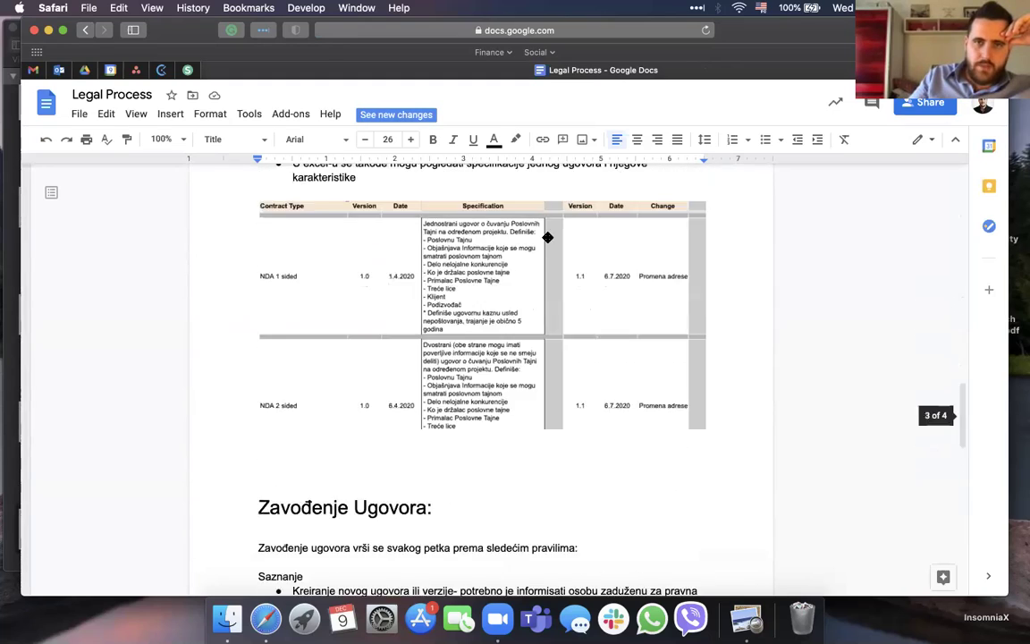
scroll(536, 228, up, 20)
click(211, 70)
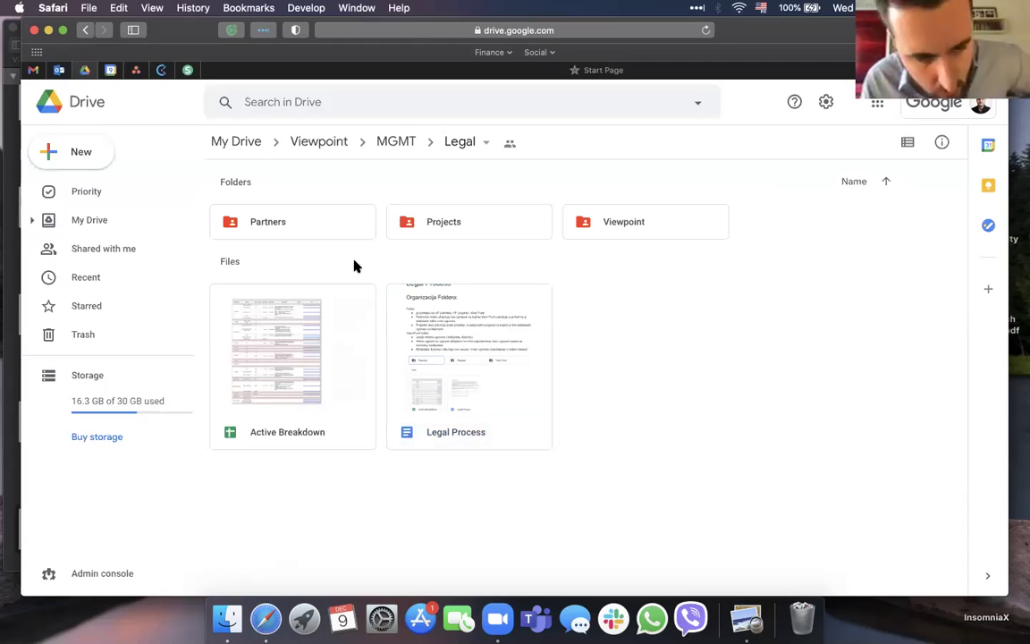
Highlight the Active Breakdown spreadsheet and the Partners and Projects folders in the Legal folder.
click(292, 367)
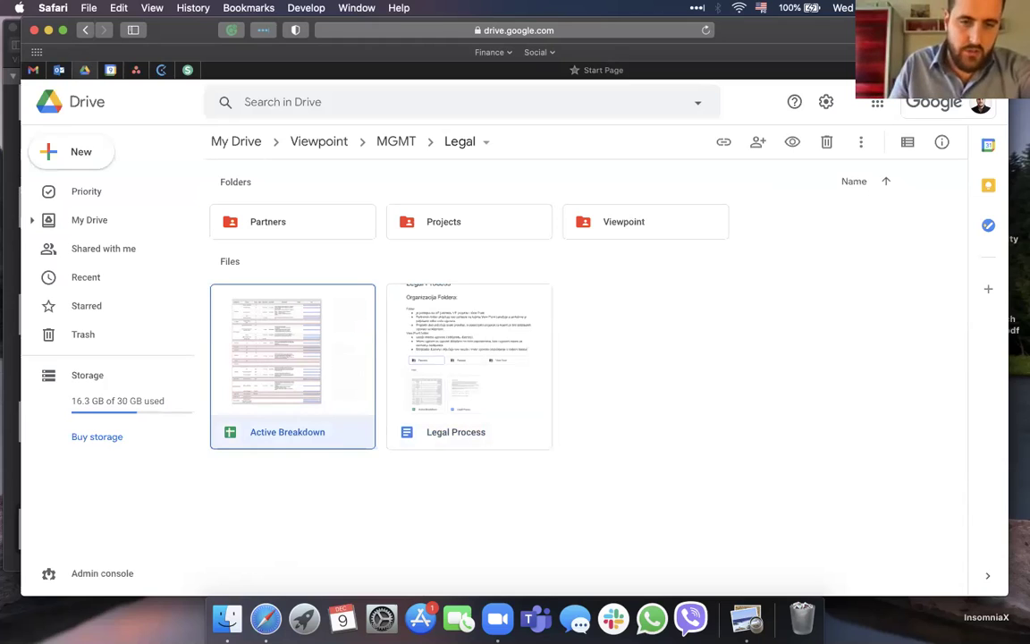
click(293, 222)
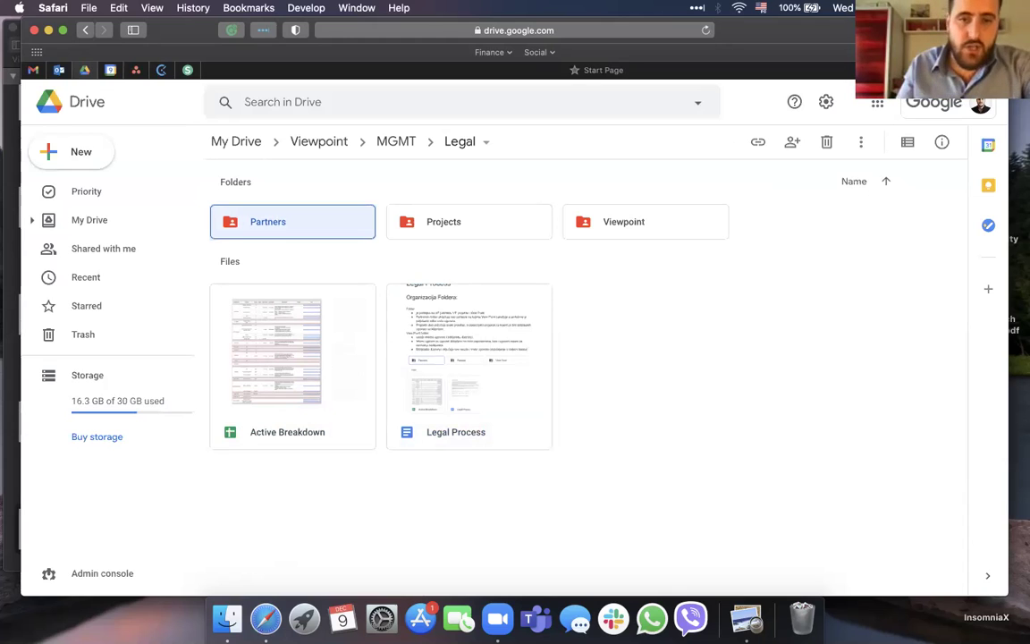
click(469, 222)
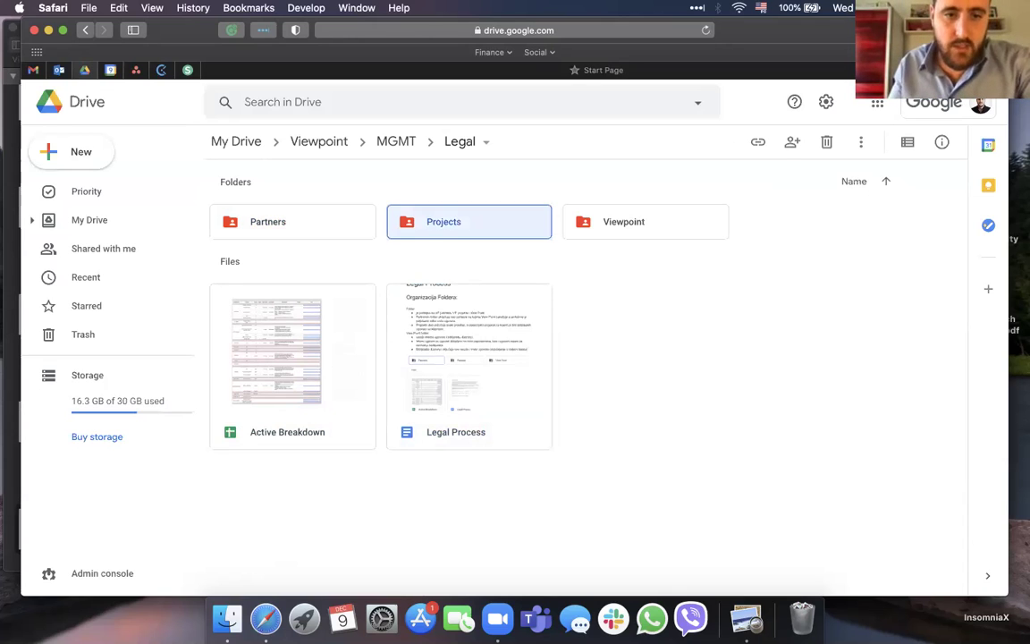
Reopen the Legal Process document and look through its version history from August to July.
click(468, 366)
key(Return)
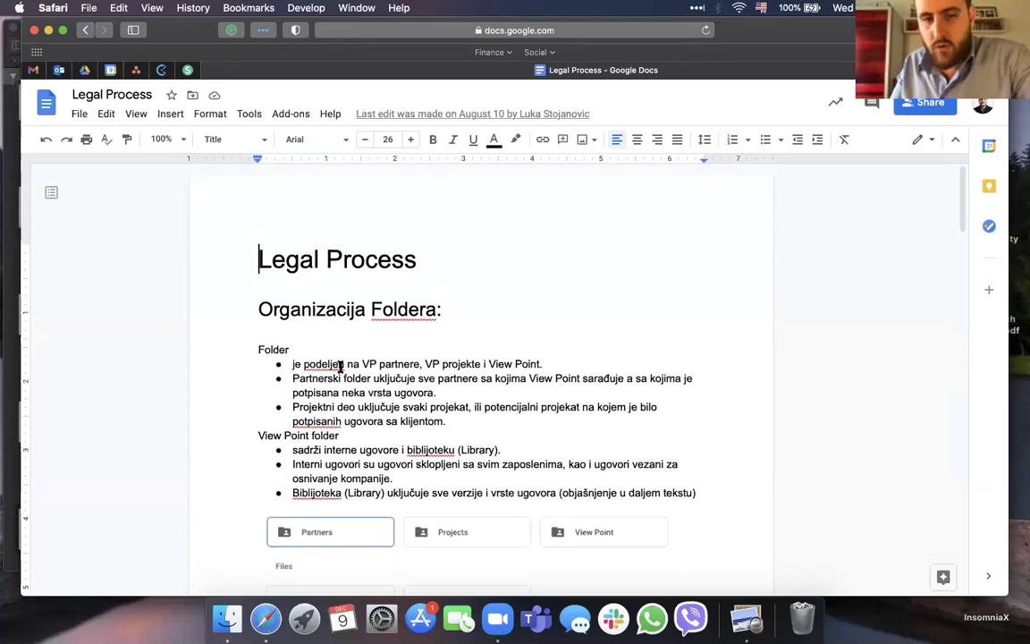
click(456, 116)
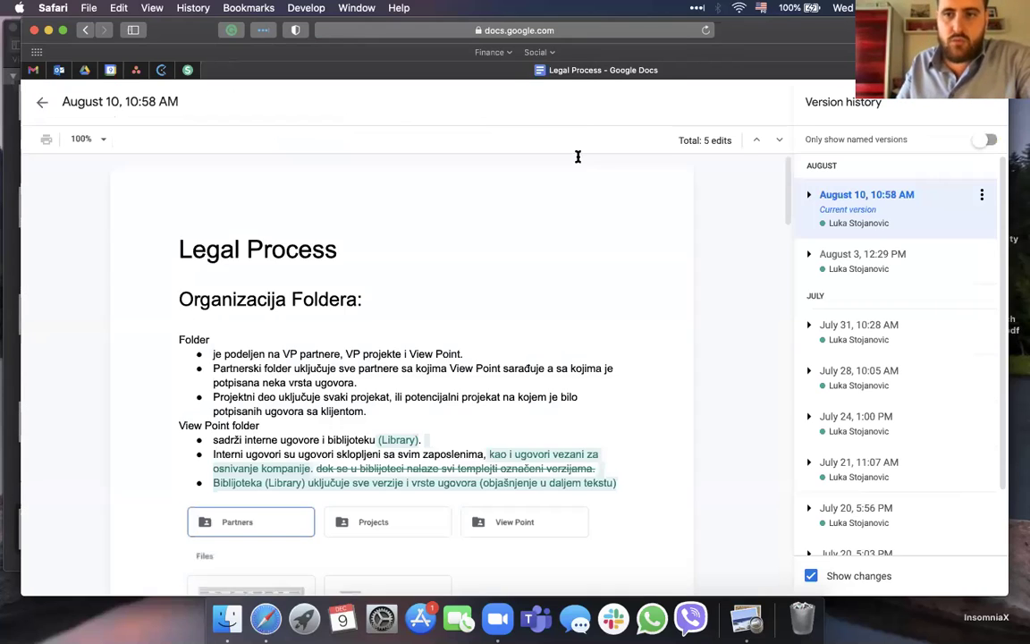
scroll(853, 273, down, 1)
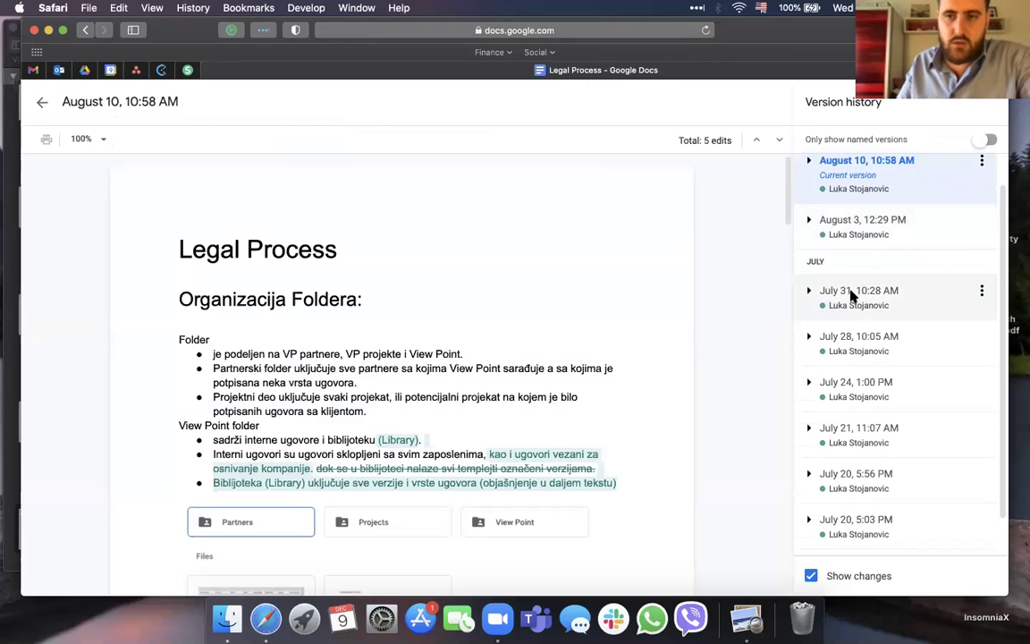
Preview the July 31 version of the Legal Process document, return to the August 10 version, and leave the version history.
click(852, 295)
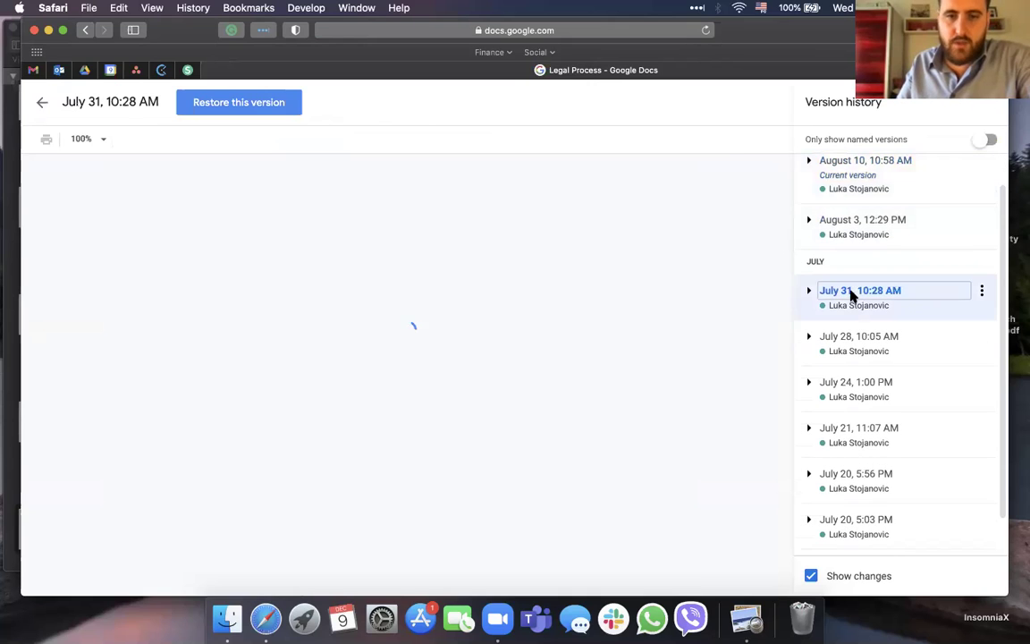
click(850, 234)
scroll(850, 234, up, 1)
click(846, 214)
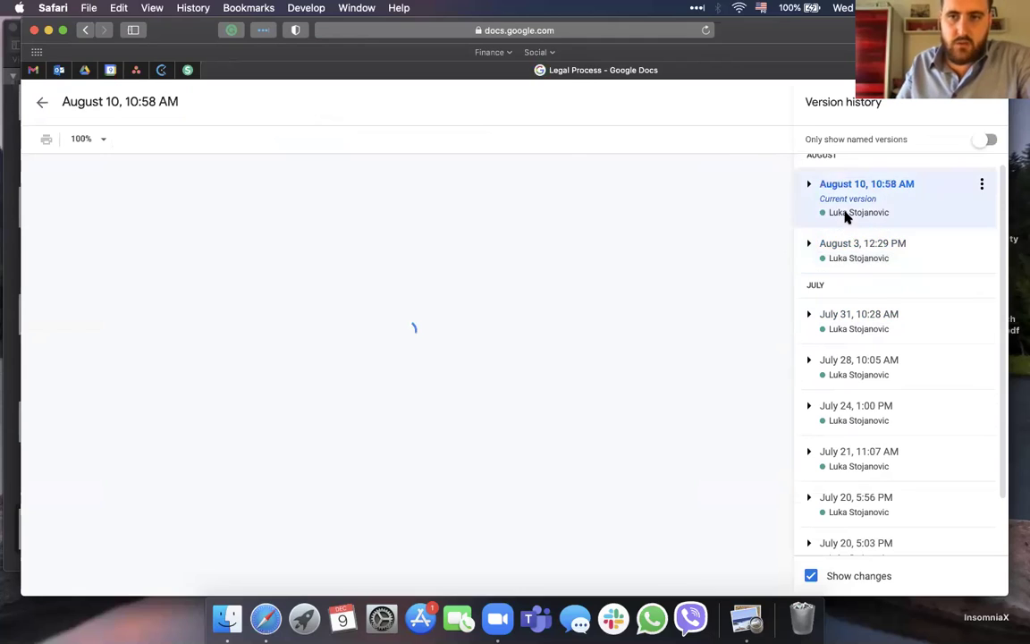
scroll(850, 361, down, 2)
scroll(850, 361, up, 1)
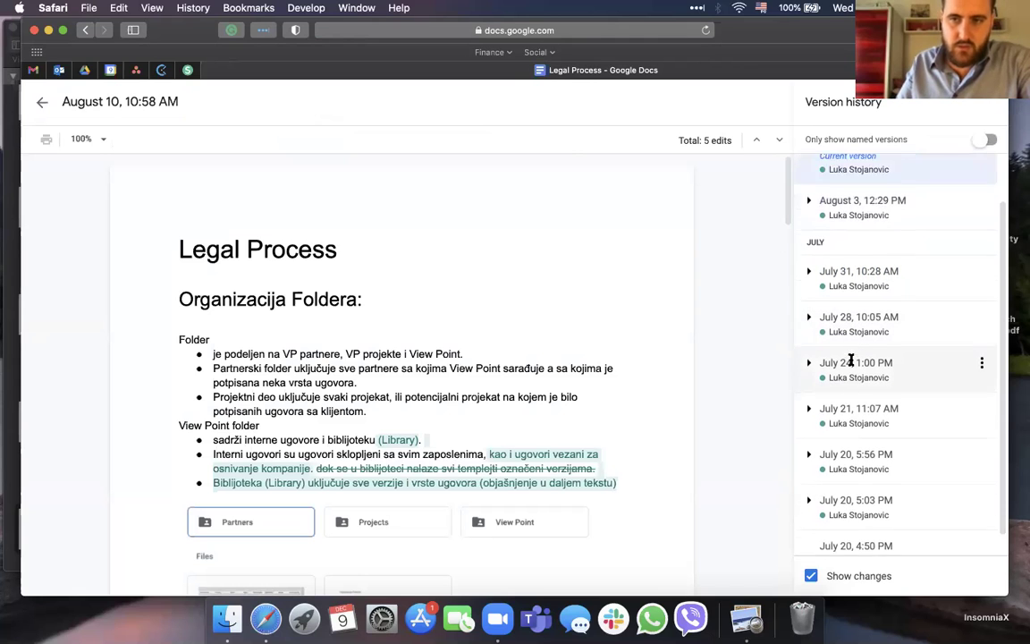
scroll(850, 361, up, 1)
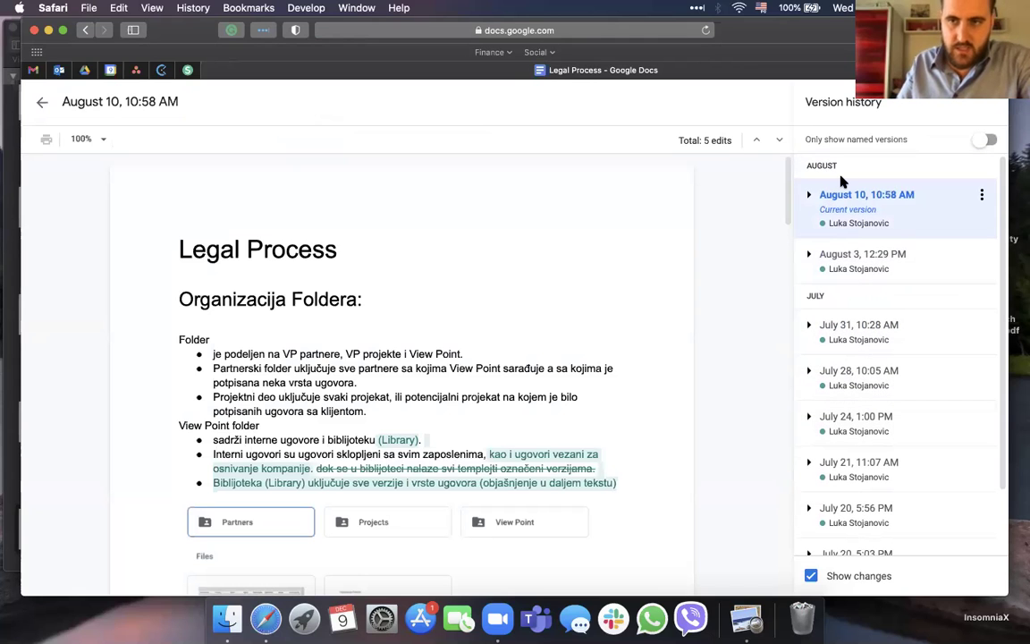
click(41, 101)
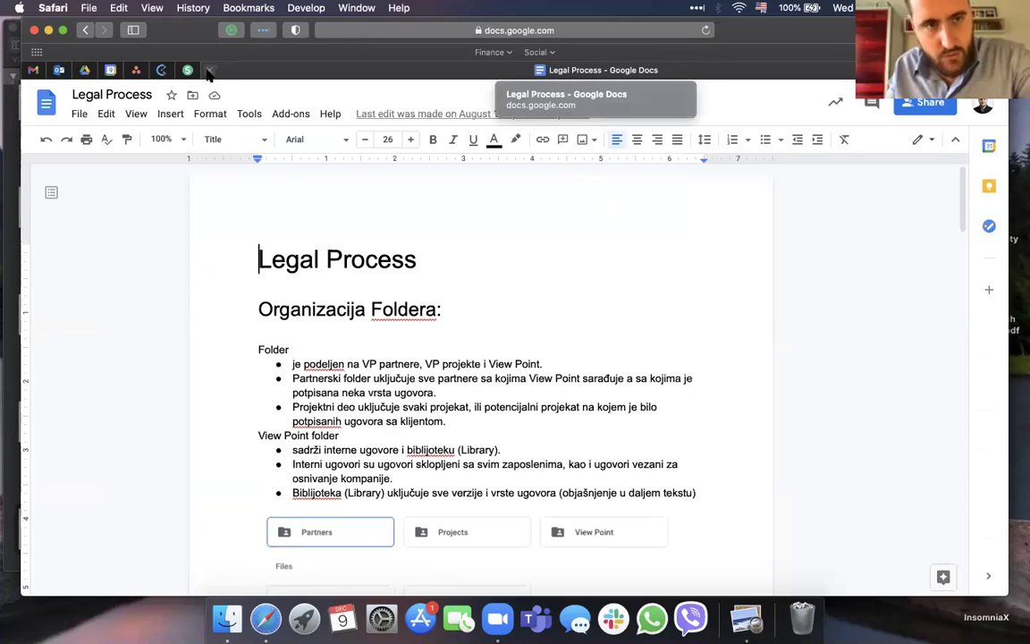
Open a blank browser window, switch to the Digitalizacija Poslovnih Procesa PDF in Preview, and view page 10, Upravljanje projektima.
key(super+n)
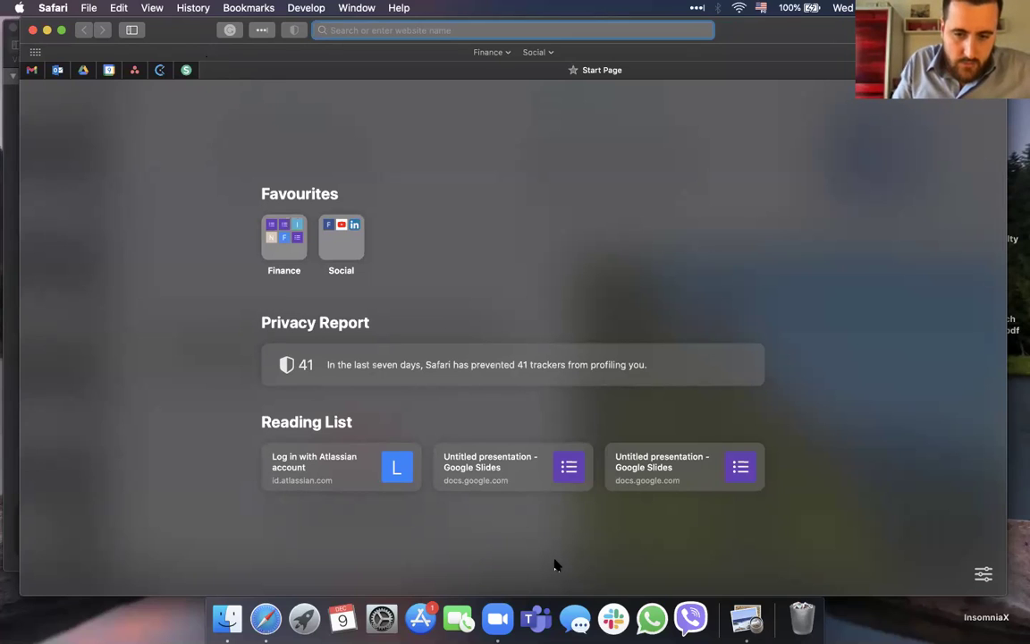
click(362, 146)
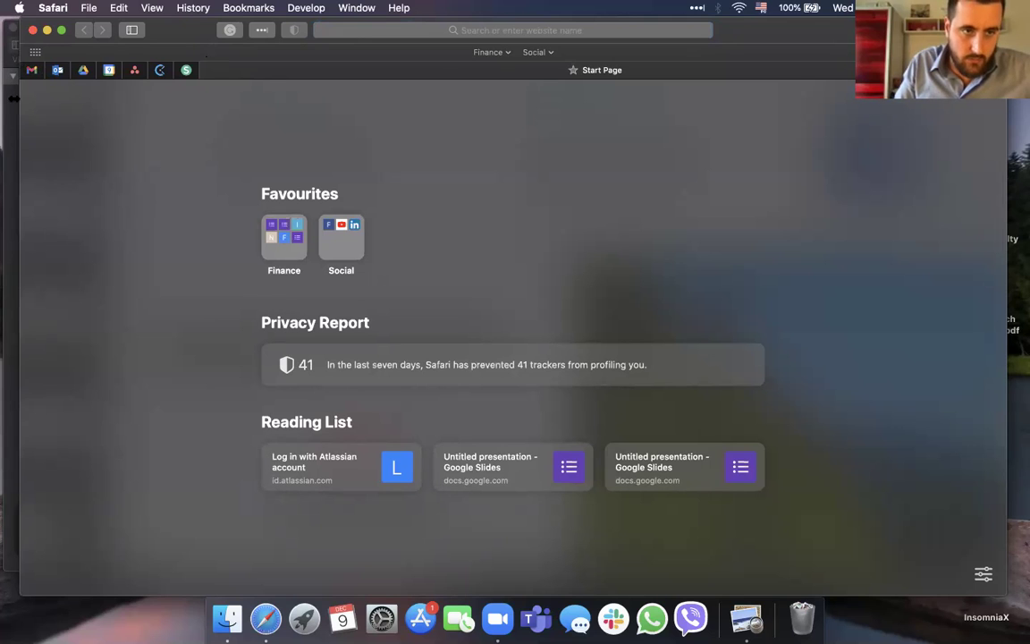
key(super+Tab)
scroll(425, 337, down, 5)
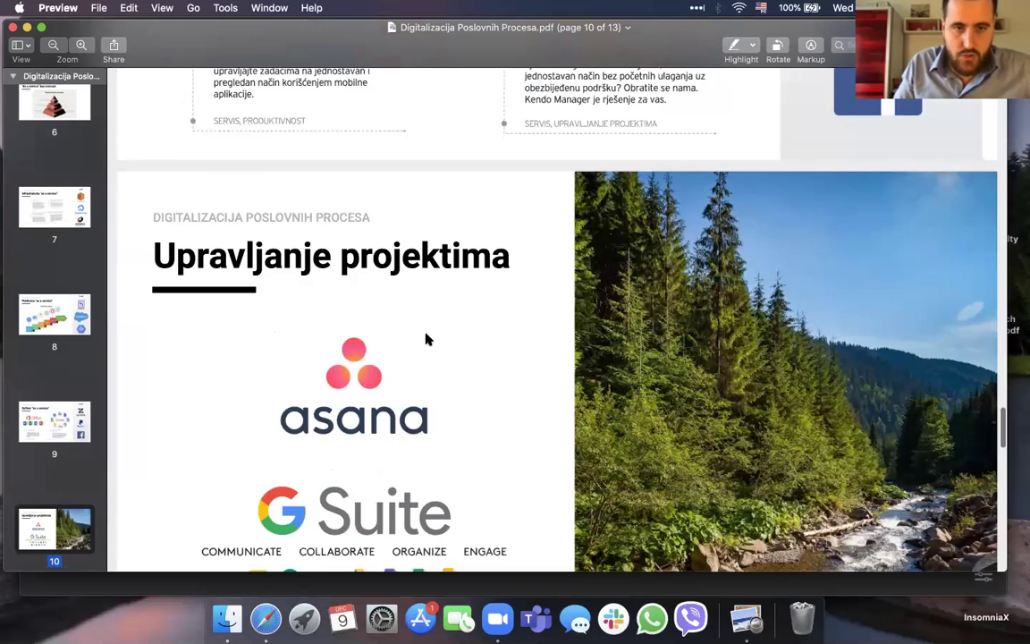
scroll(425, 338, up, 1)
scroll(426, 338, down, 1)
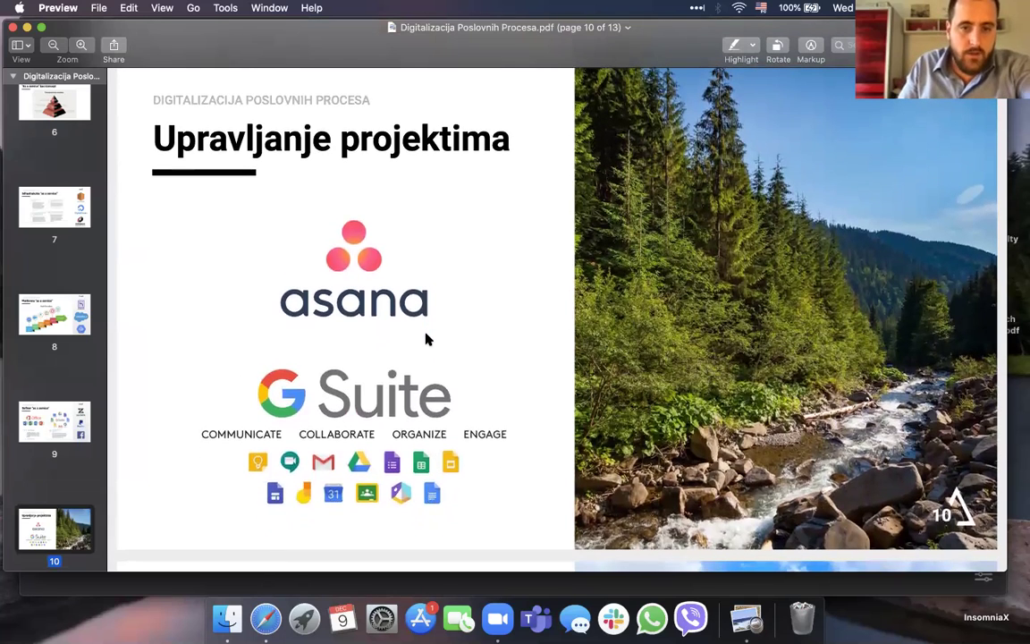
scroll(426, 338, up, 1)
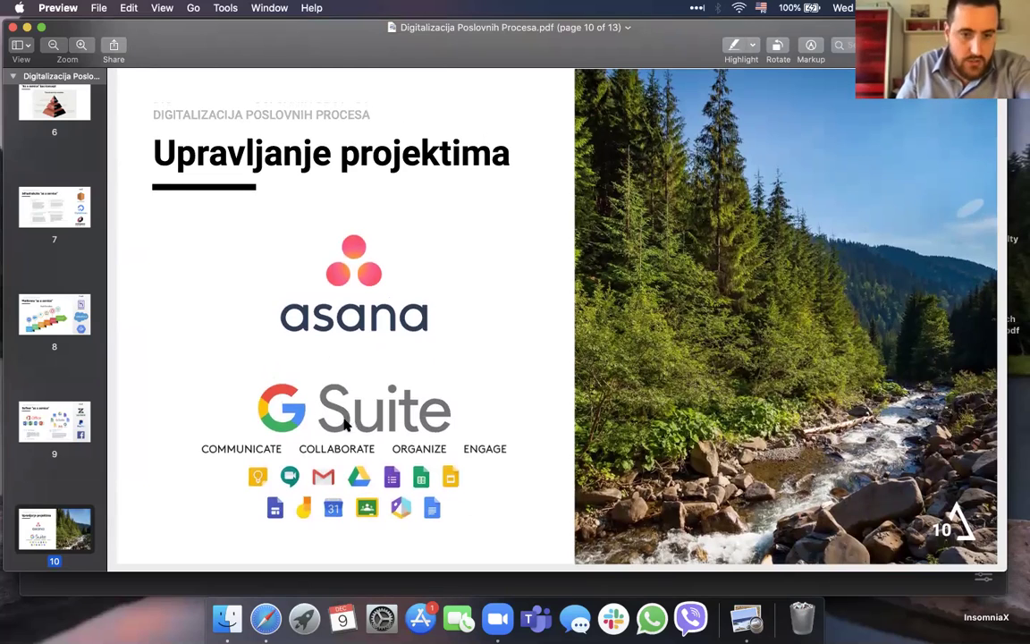
Switch to Calendar, look over the current week and the week before it, and close the calendar window.
click(339, 626)
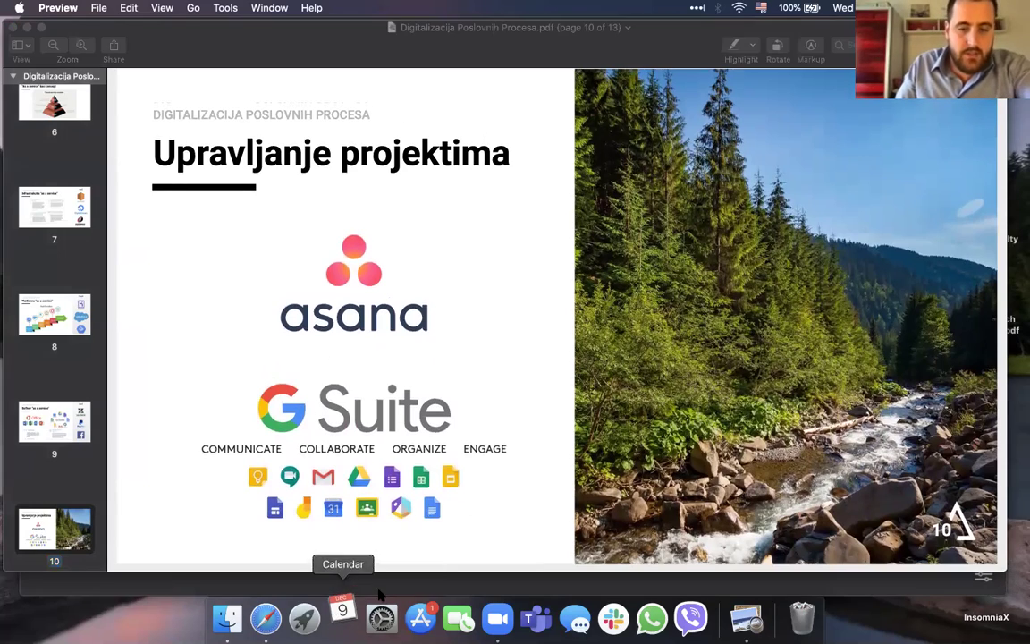
scroll(478, 393, down, 3)
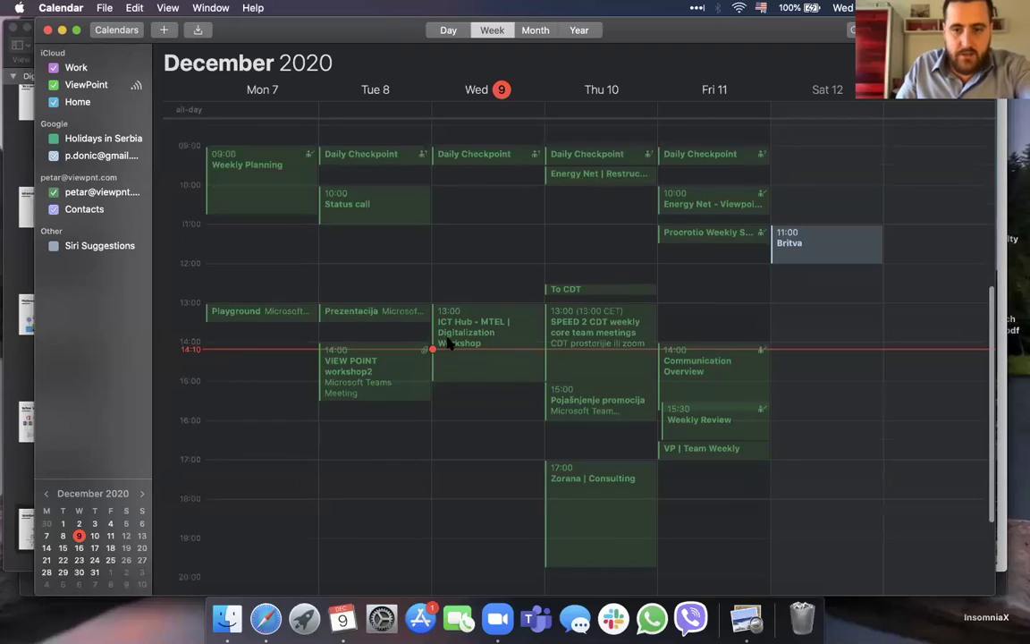
scroll(331, 255, left, 10)
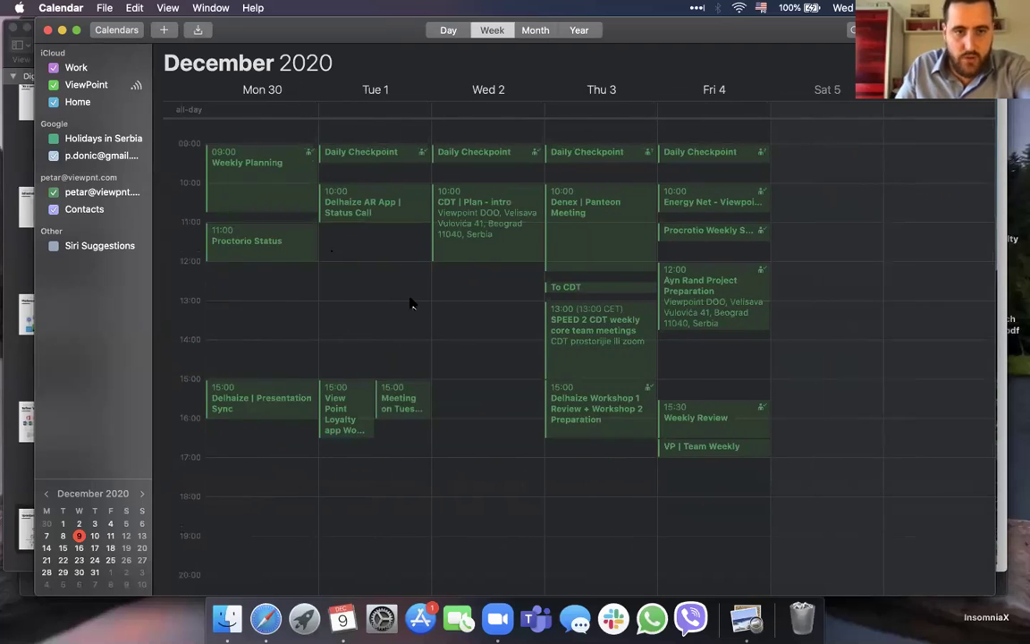
scroll(409, 298, up, 1)
scroll(445, 342, right, 10)
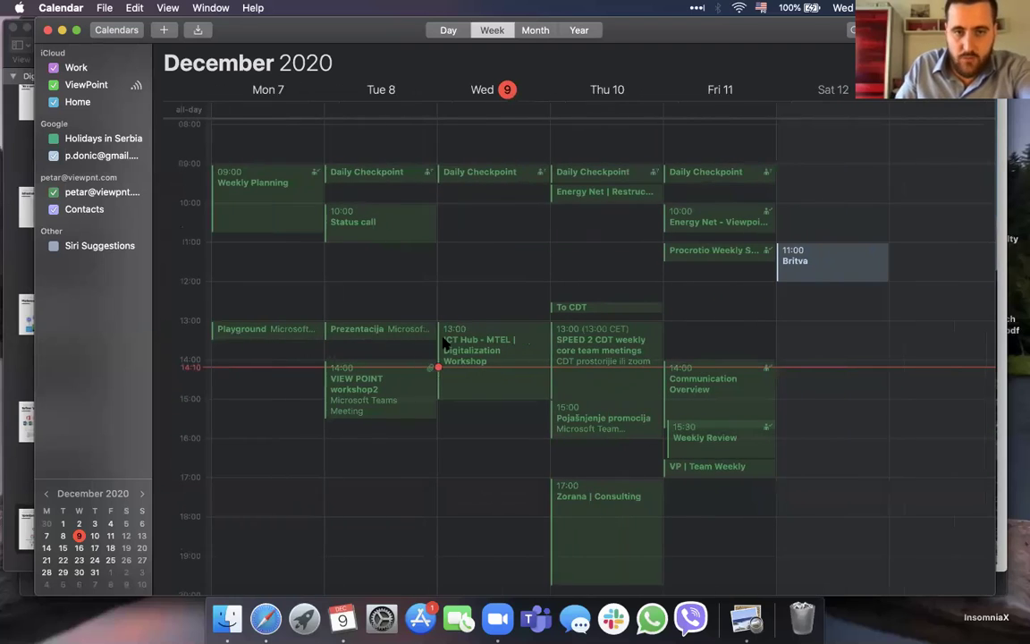
scroll(453, 287, down, 1)
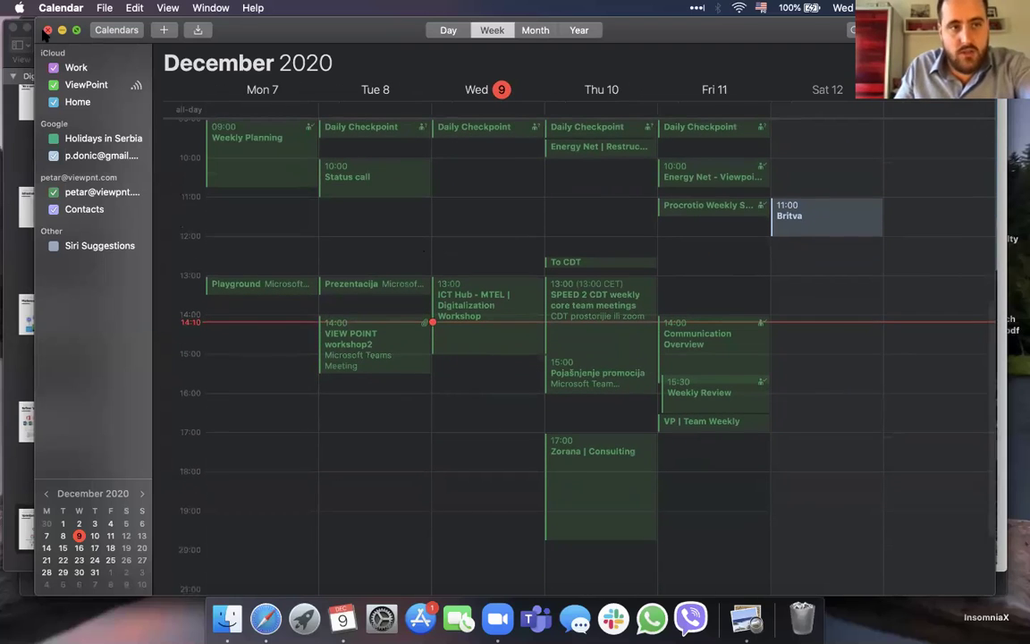
key(super+w)
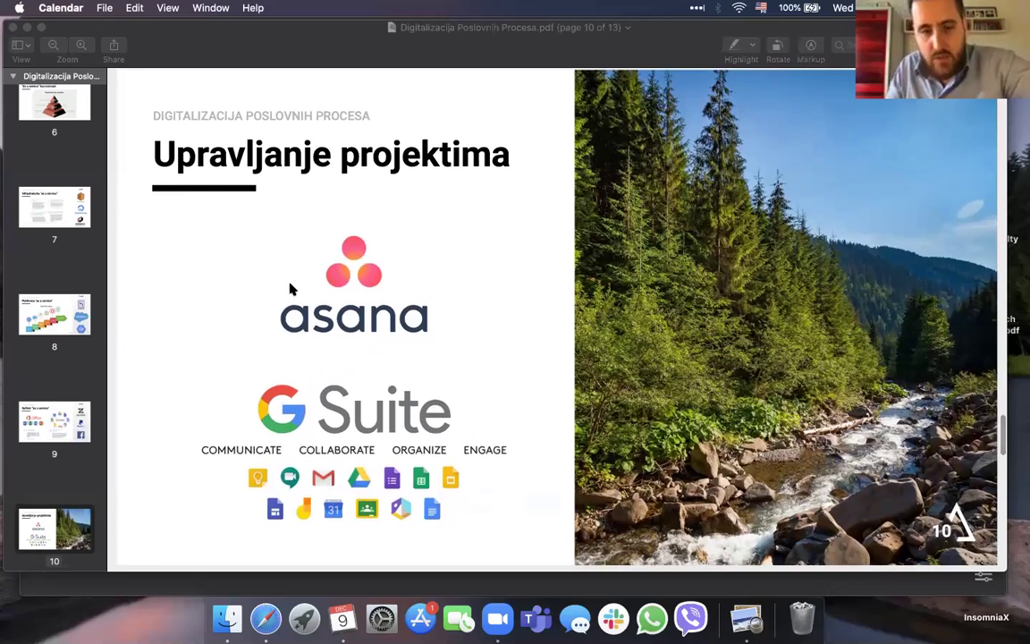
Advance the PDF to page 11, Upravljanje vremenom, and minimize its window.
scroll(290, 293, down, 10)
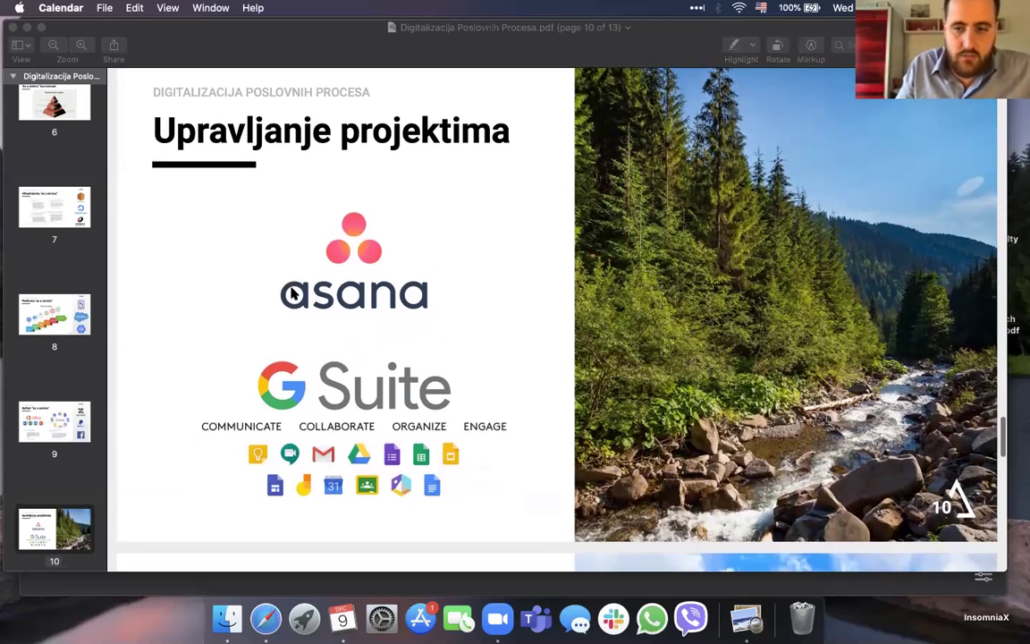
scroll(291, 293, down, 5)
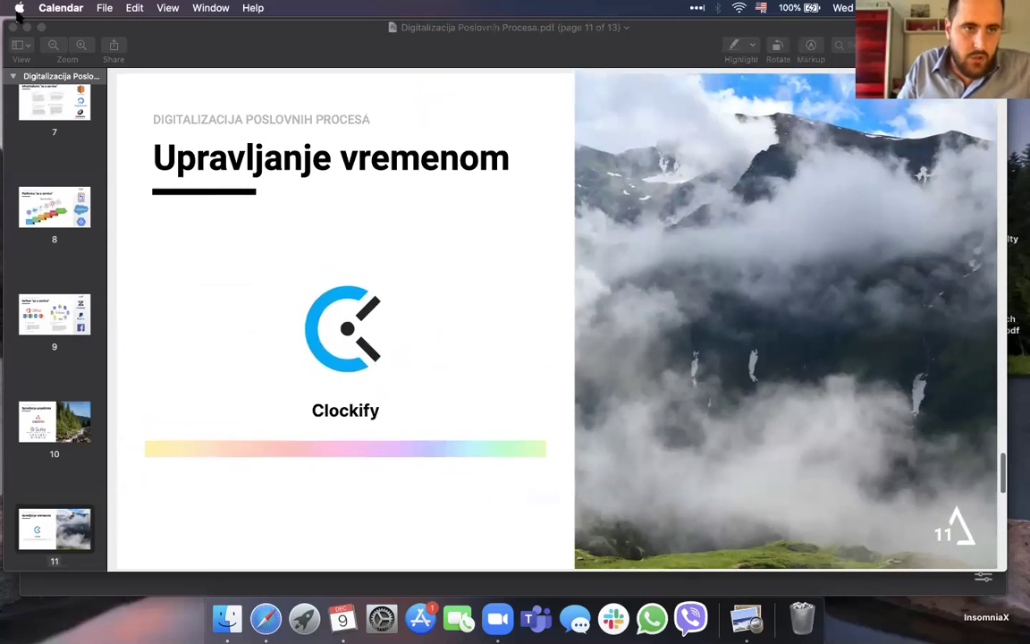
click(26, 28)
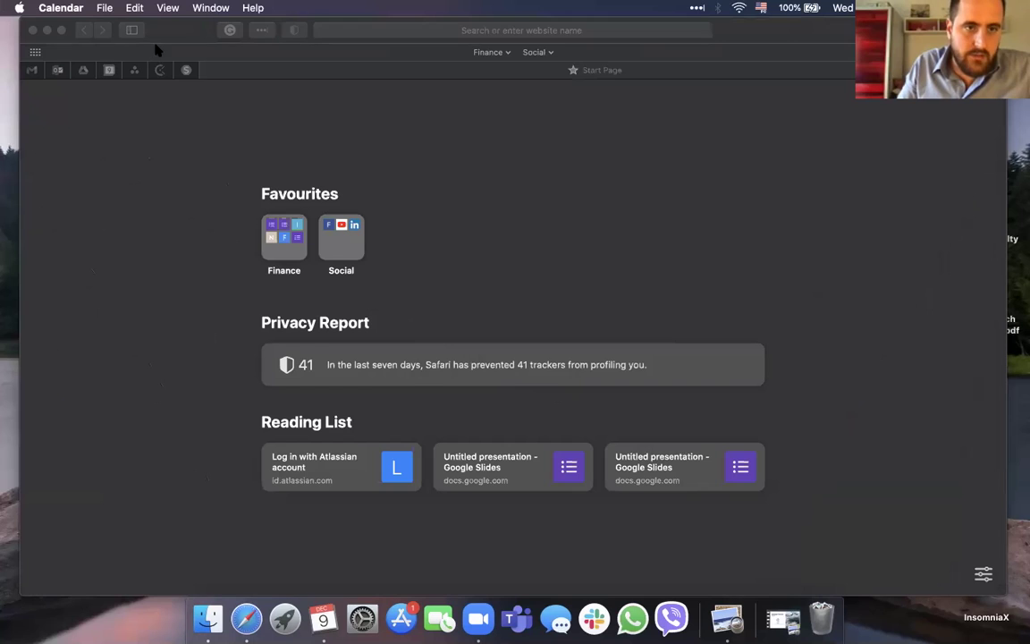
Switch to Safari and open Clockify's time tracker.
click(147, 44)
mouse_move(159, 71)
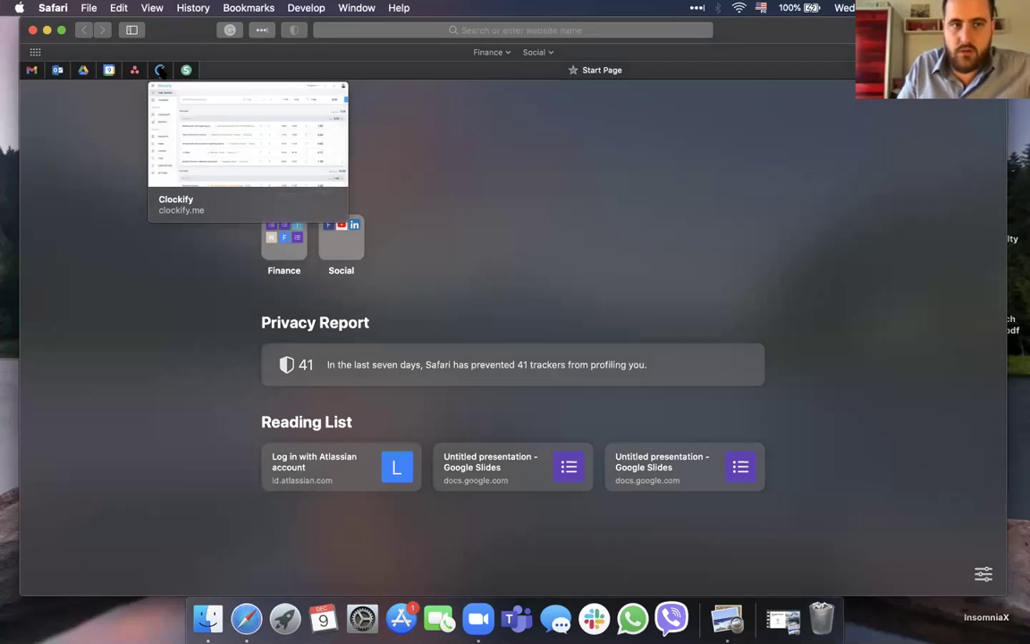
click(159, 70)
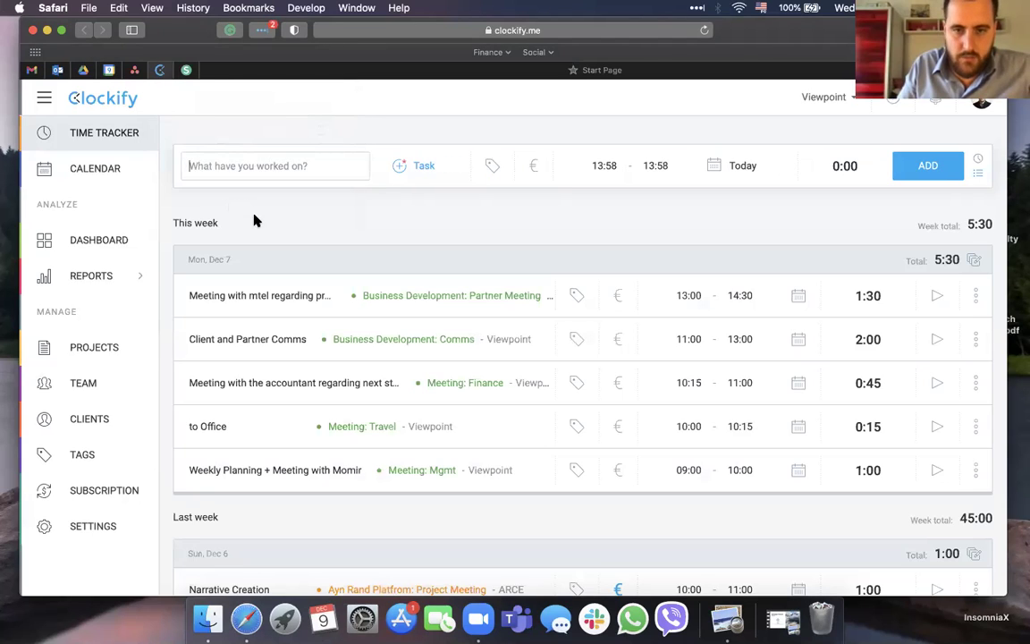
click(106, 134)
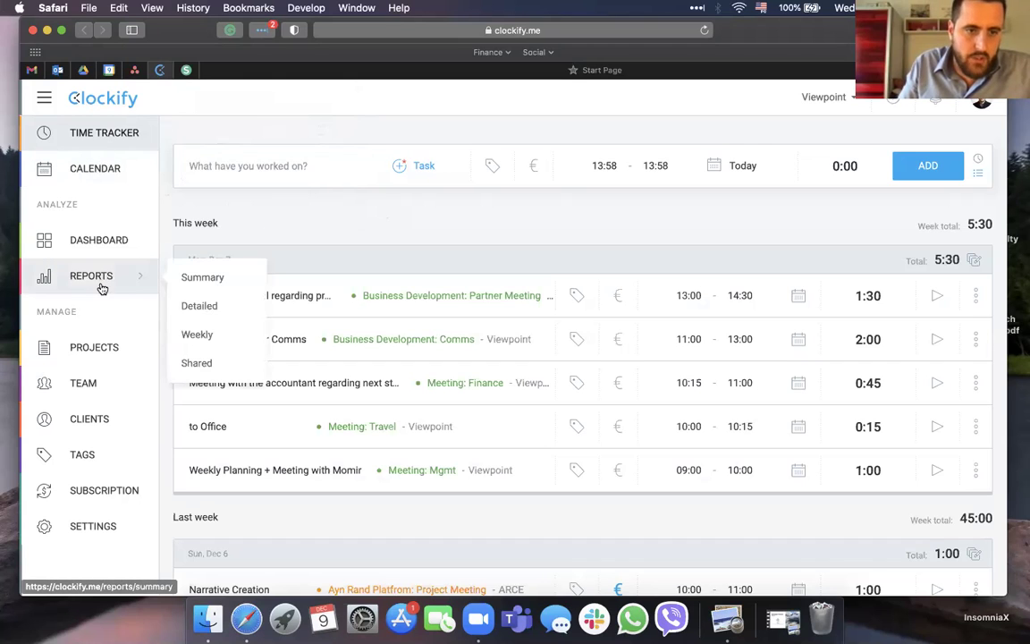
Open Clockify's Team page and look through the list of members and their roles.
click(98, 383)
scroll(354, 398, down, 5)
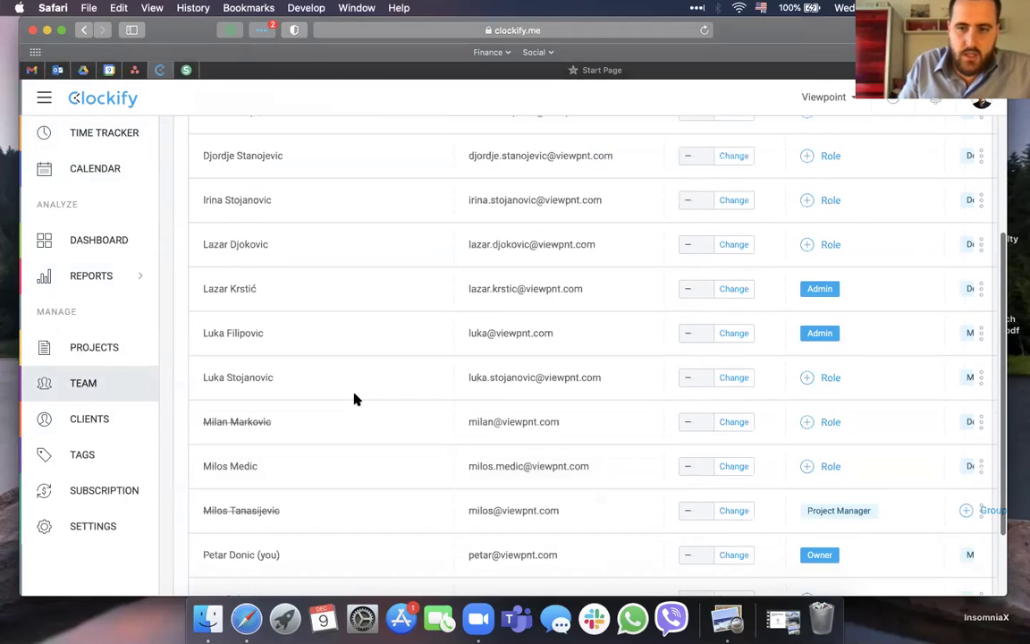
scroll(354, 398, up, 5)
Open the Clients page and look through the whole client list.
click(106, 420)
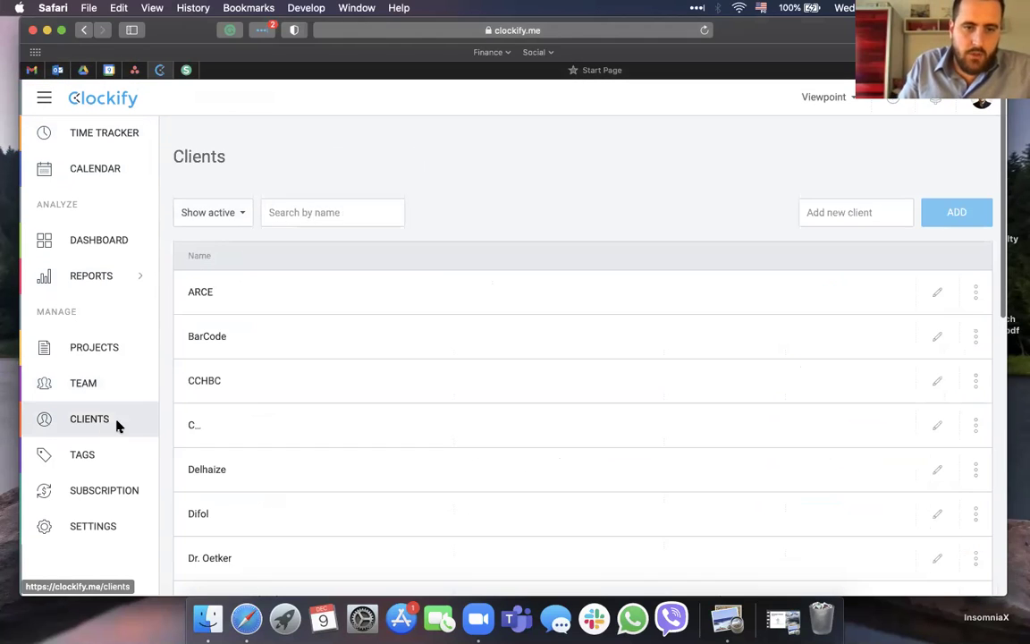
scroll(387, 411, down, 4)
scroll(387, 410, up, 2)
scroll(387, 410, down, 1)
scroll(387, 411, down, 4)
scroll(387, 410, up, 5)
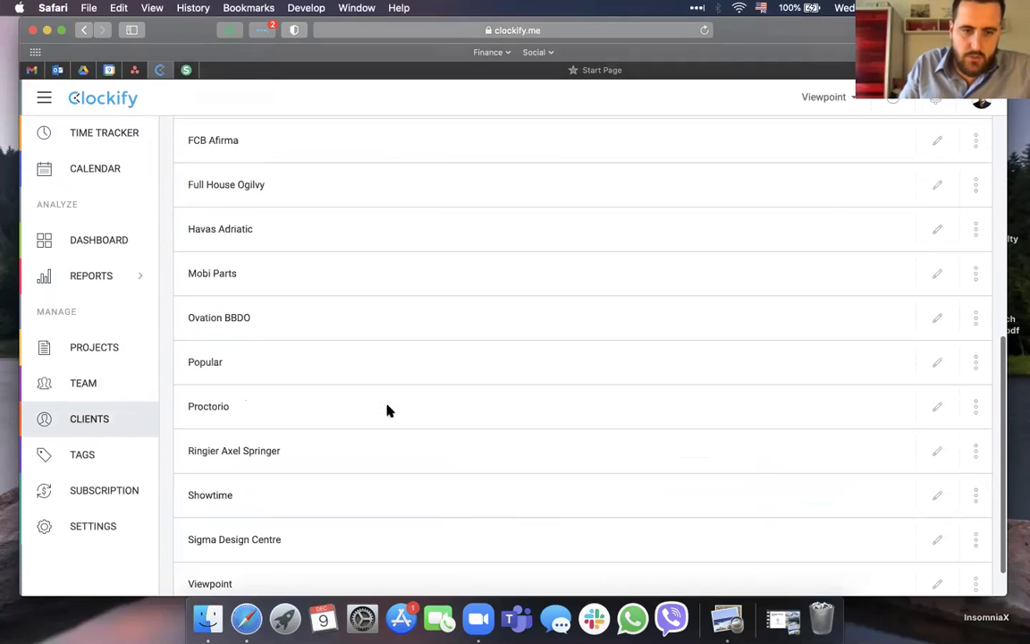
scroll(387, 411, up, 2)
Open the Tags page and look through the list of work tags.
click(87, 457)
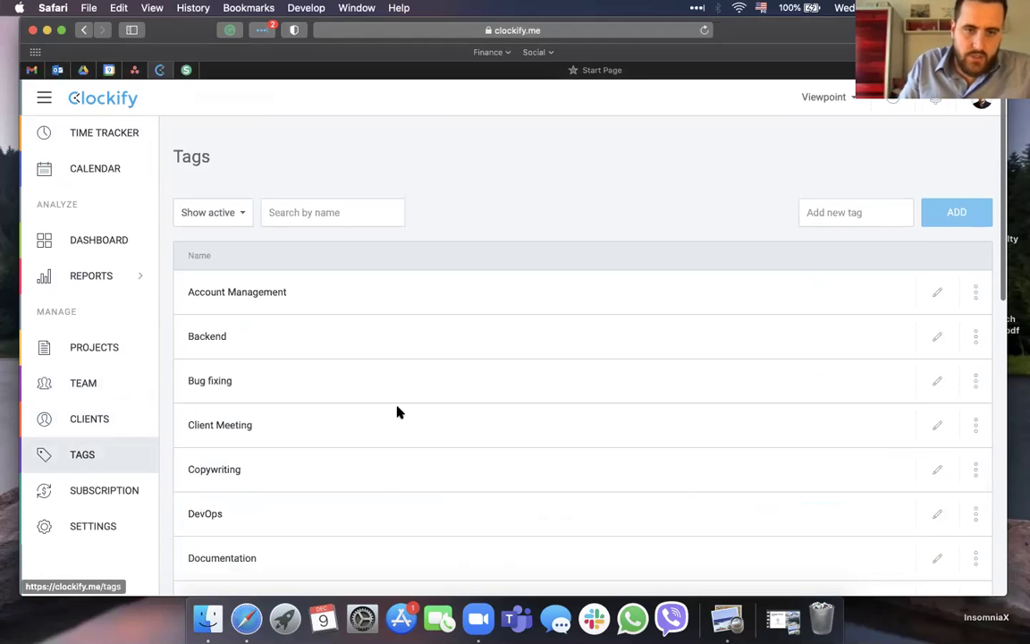
scroll(398, 412, down, 5)
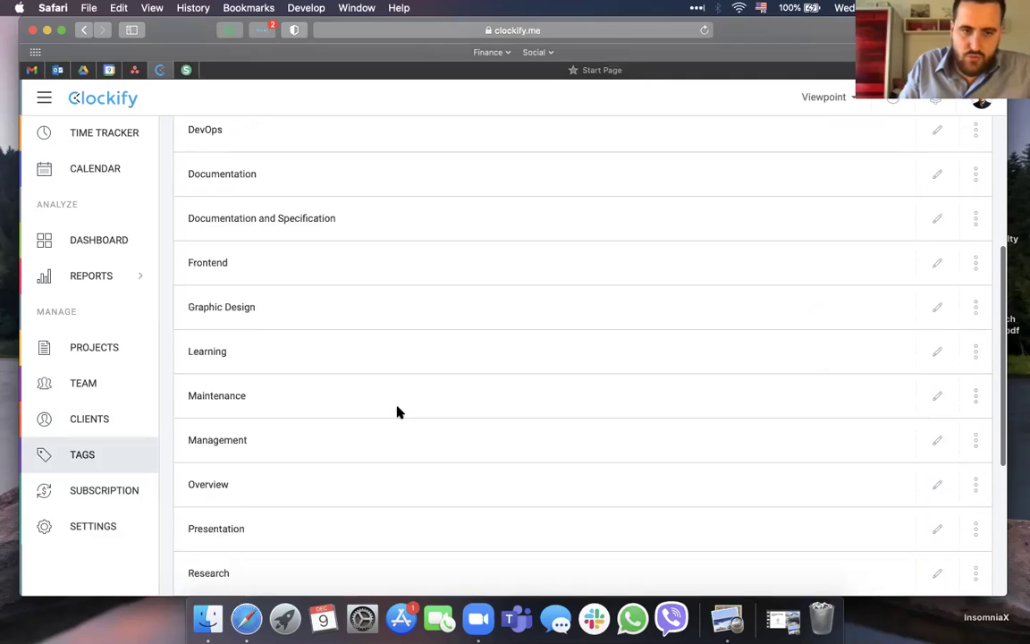
scroll(385, 406, up, 5)
scroll(299, 327, down, 2)
scroll(299, 327, down, 3)
scroll(300, 327, up, 5)
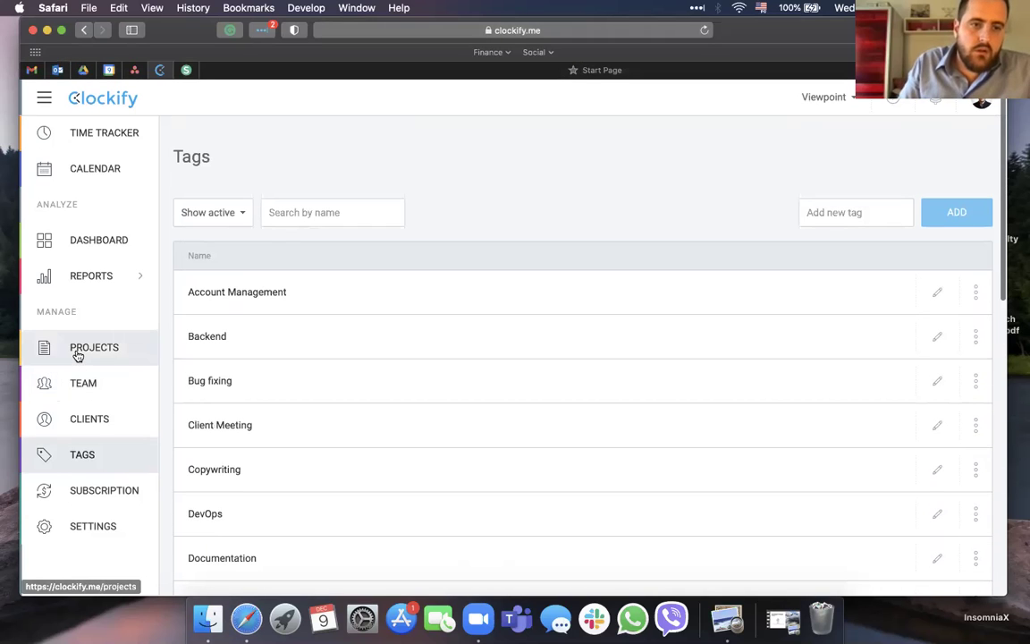
View the Dashboard, return to the Time Tracker, and look through the logged entries of this week and last week.
click(96, 245)
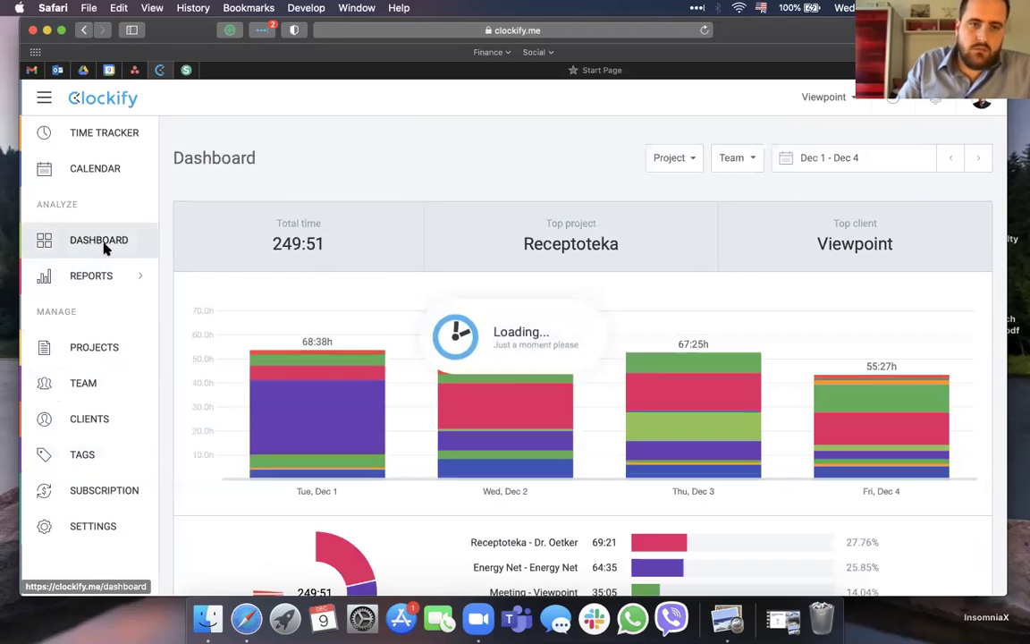
click(94, 136)
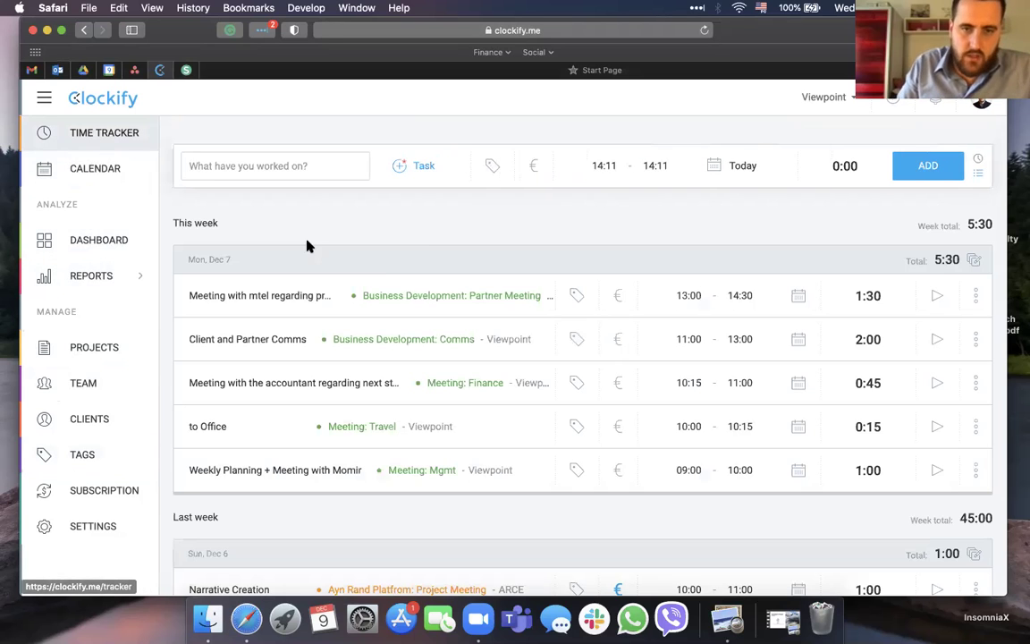
scroll(488, 258, down, 1)
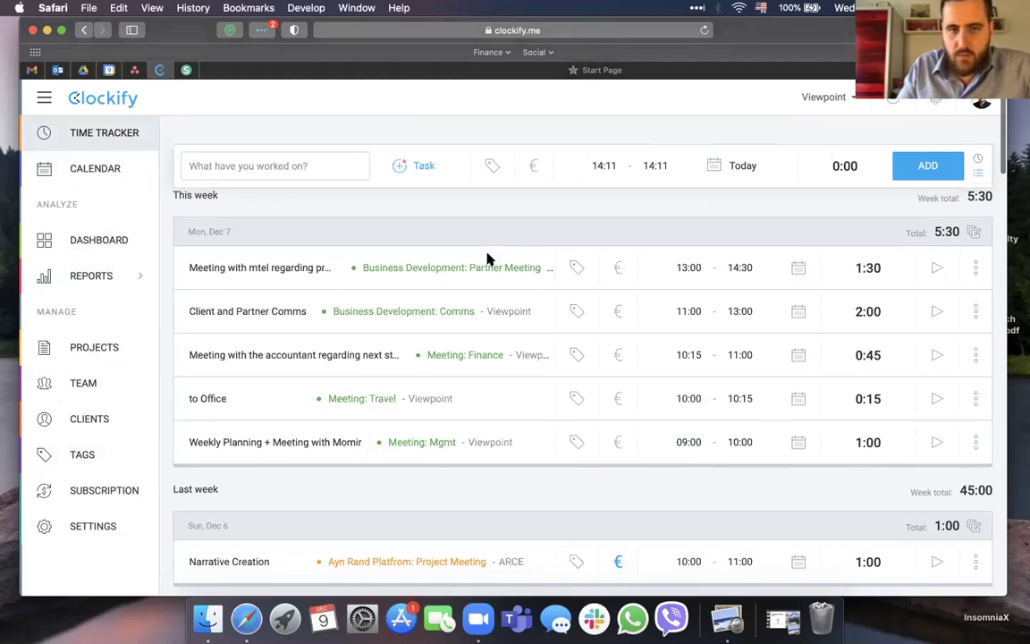
scroll(459, 257, down, 1)
scroll(459, 257, down, 10)
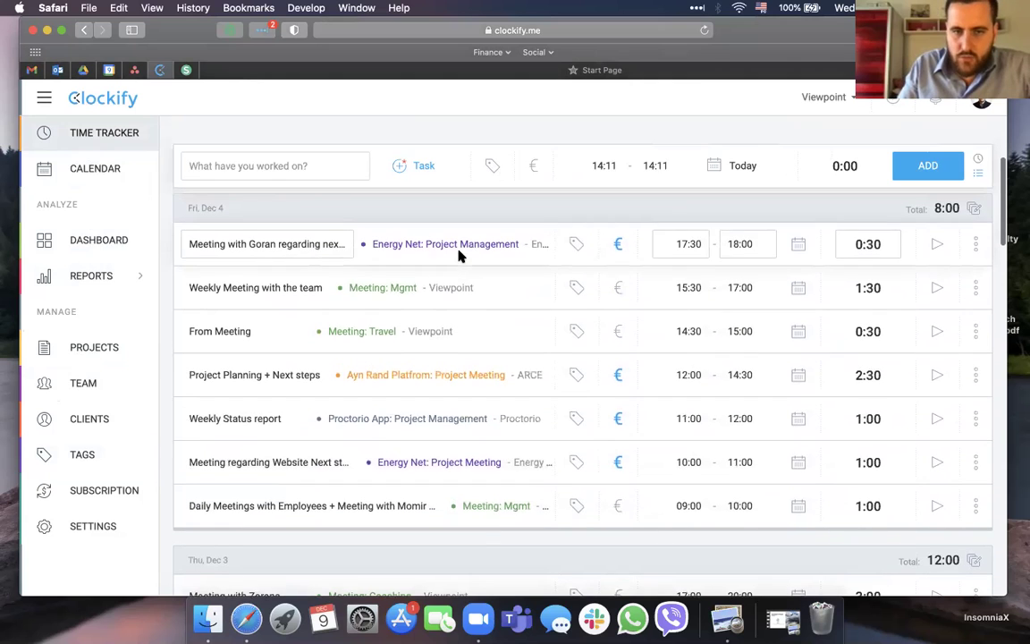
scroll(437, 261, up, 10)
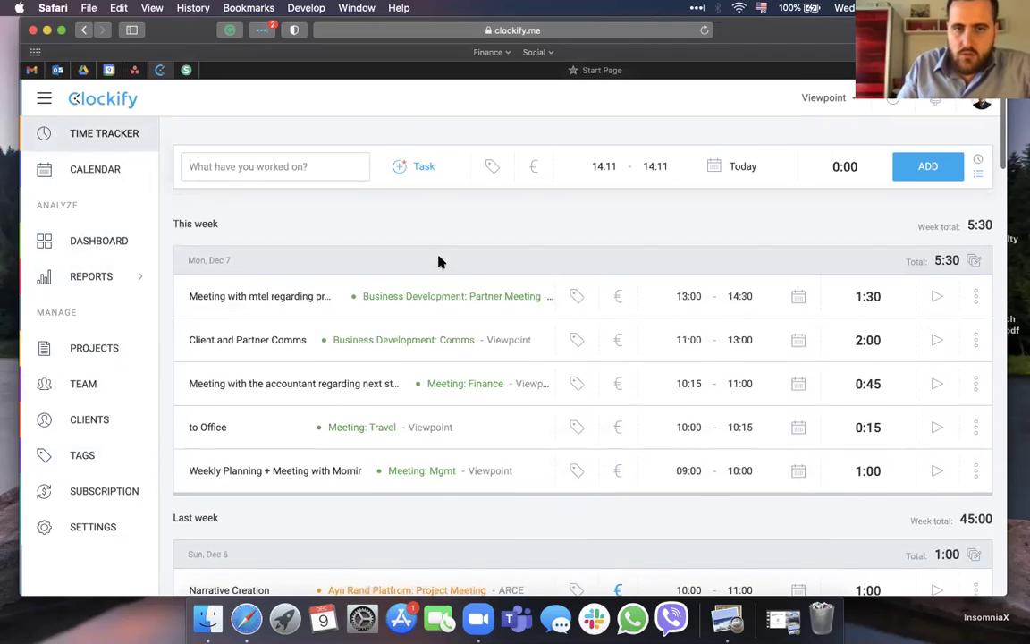
Describe a new time entry as "ICT Hub Banja Luka - Digitalizacija poslovnih procesa".
click(296, 165)
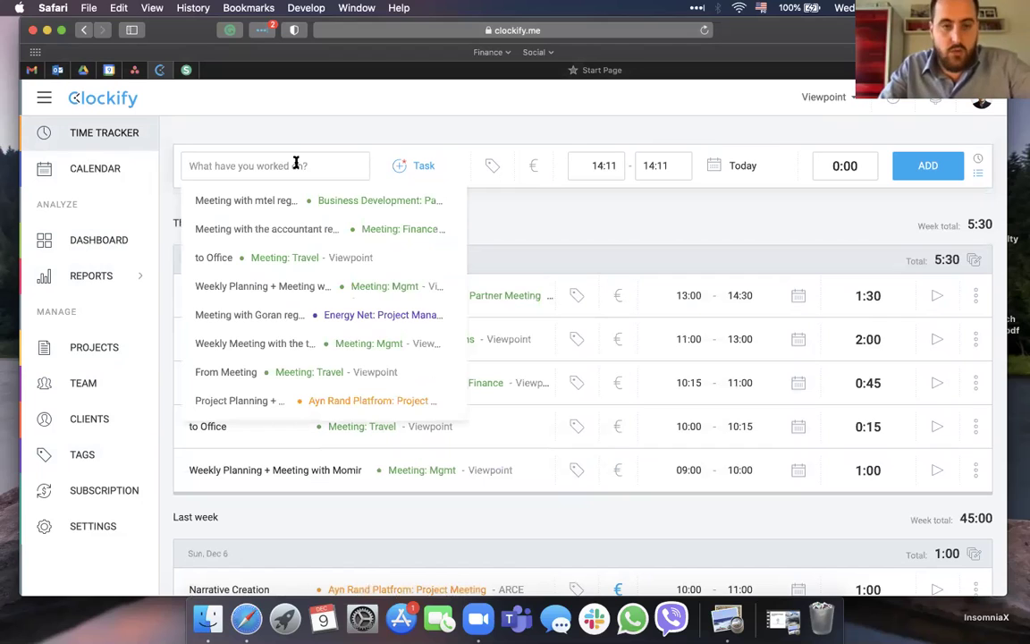
text(ICT H)
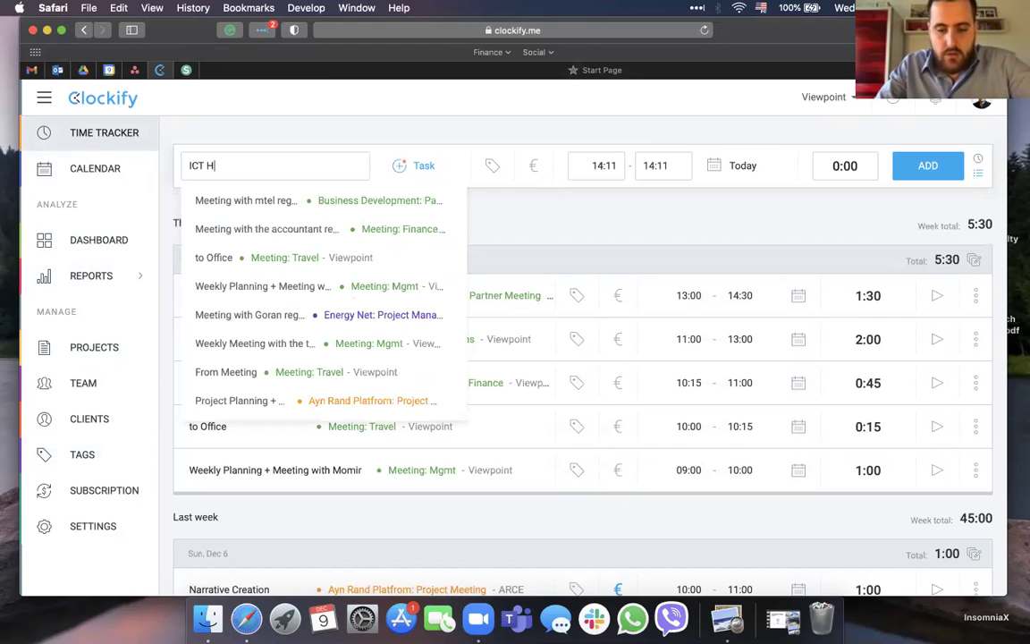
text(ub Banja Luka -)
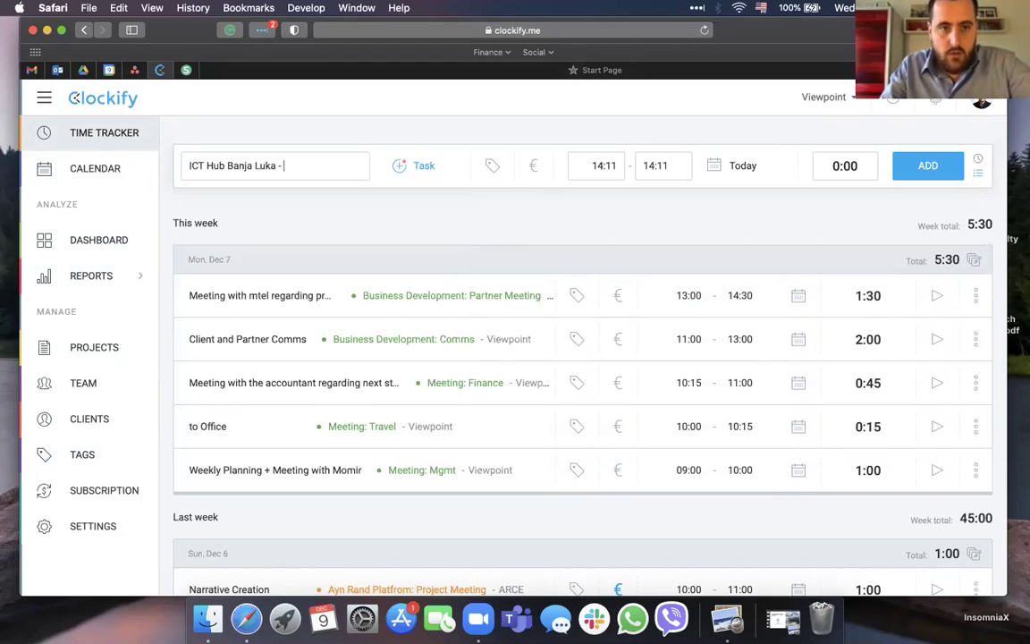
text( Digitalizacija poslovnih )
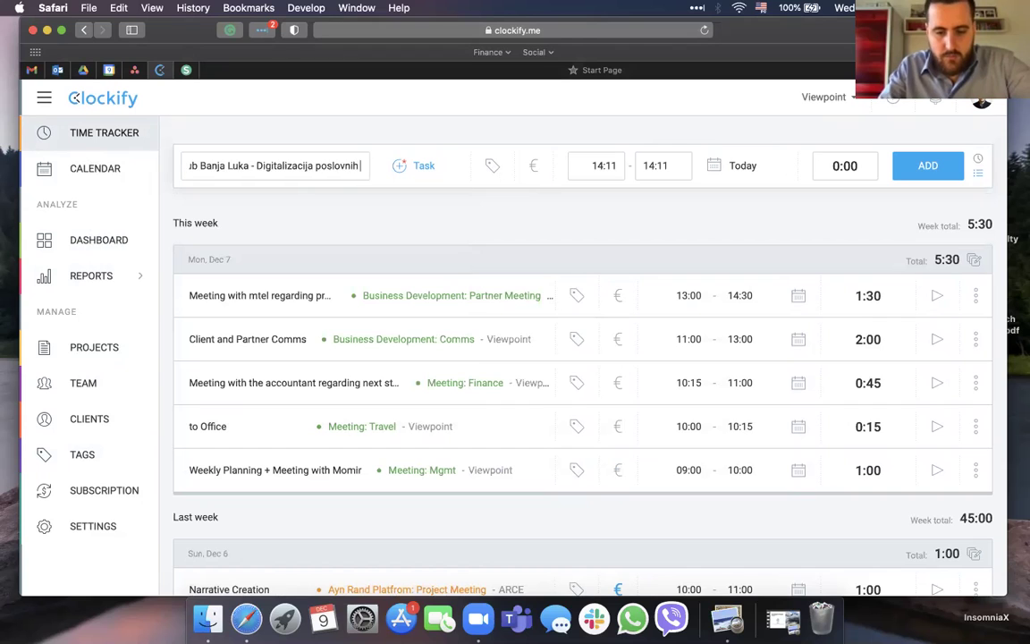
text(procesa)
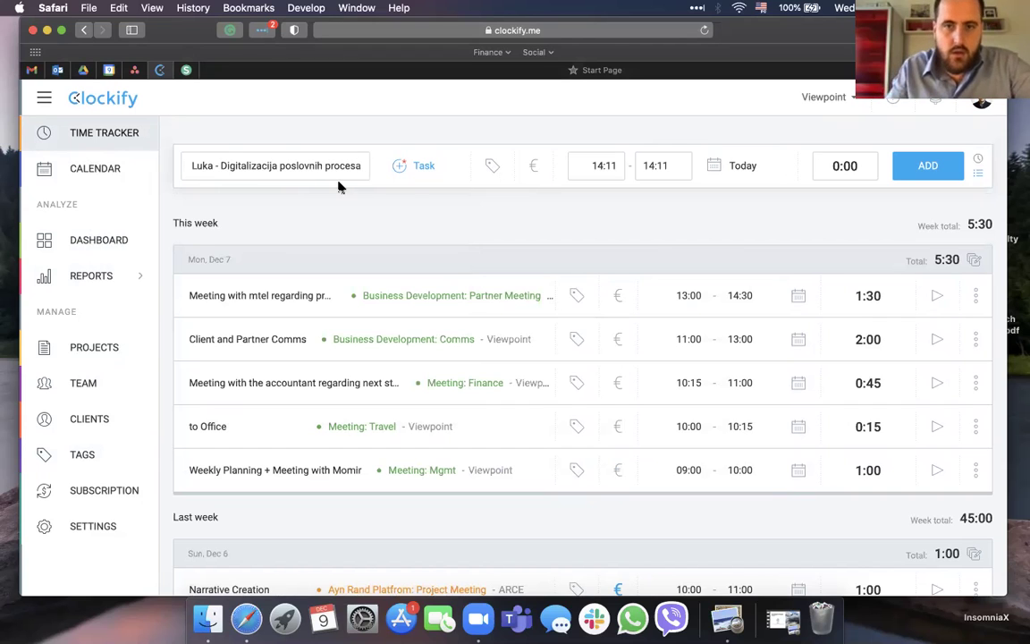
Look through the entry's project choices and the Meeting project's tasks for one that suits a workshop.
click(416, 169)
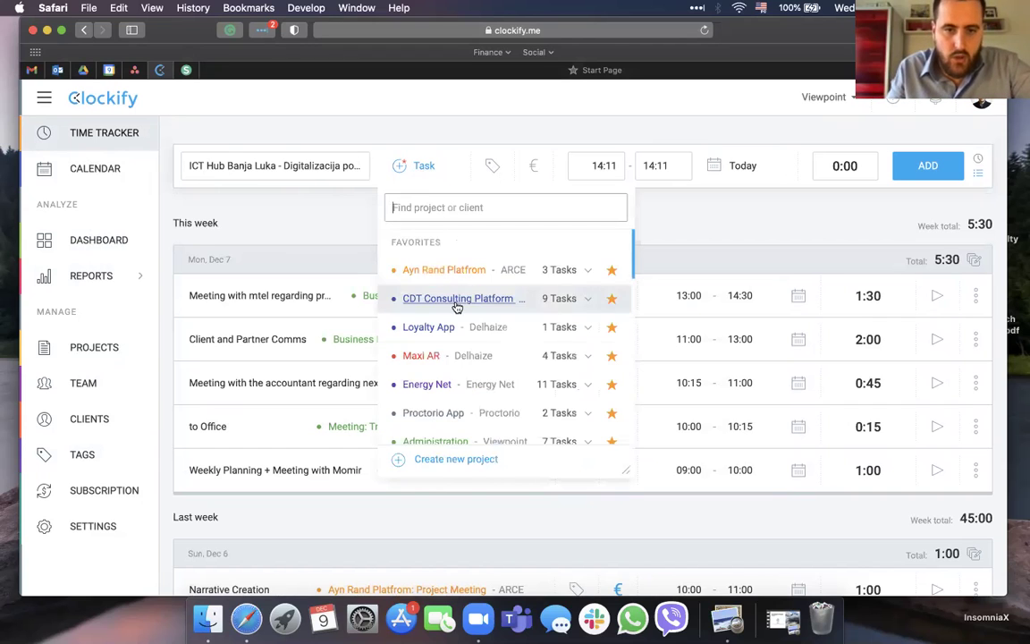
scroll(465, 322, down, 3)
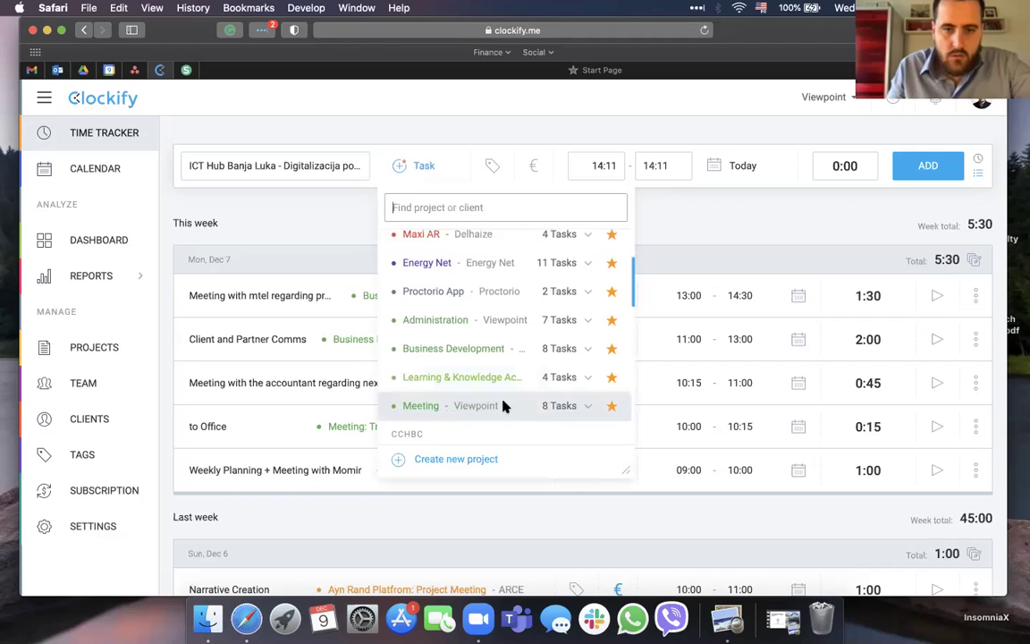
click(483, 411)
scroll(484, 413, down, 2)
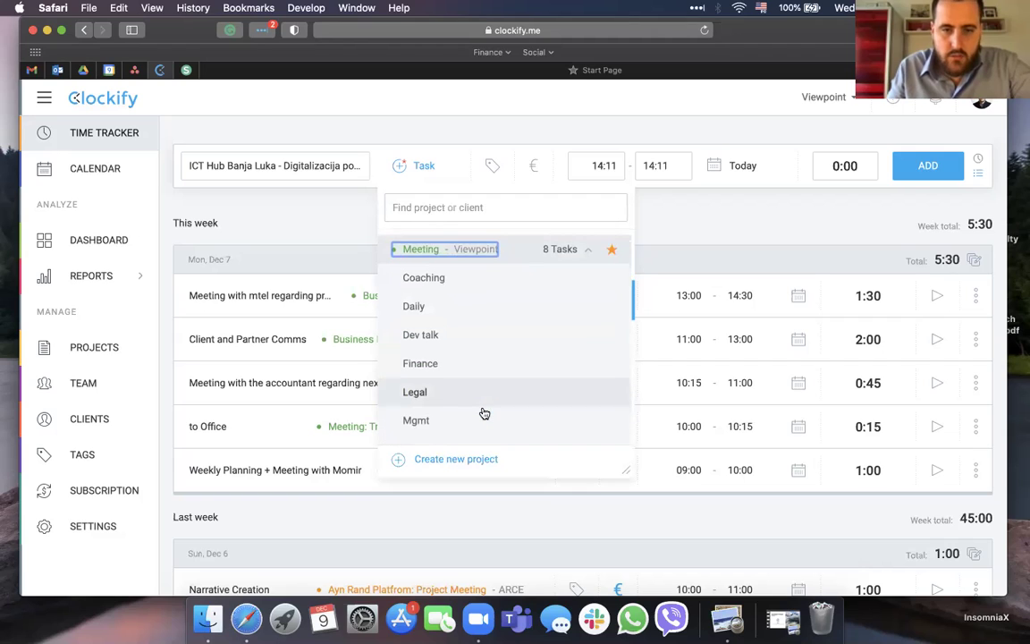
scroll(490, 363, down, 1)
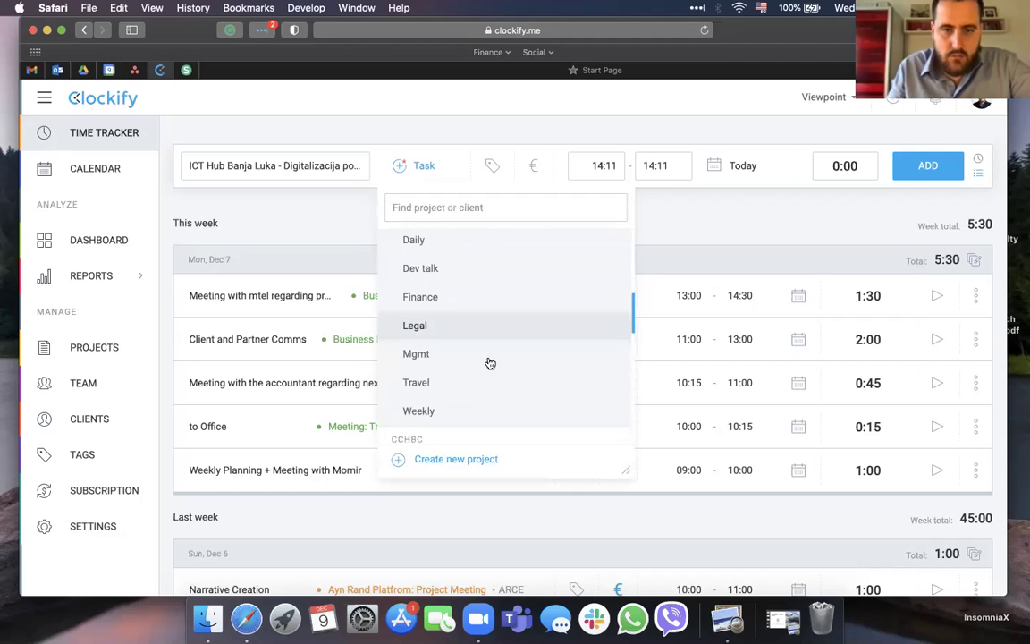
scroll(490, 363, up, 1)
scroll(489, 363, up, 3)
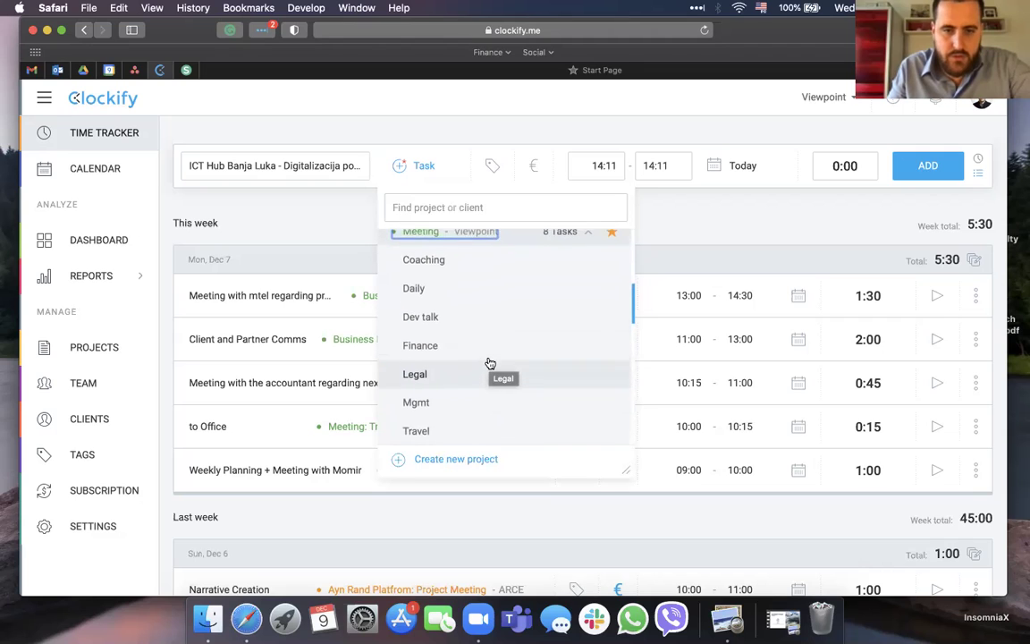
click(465, 312)
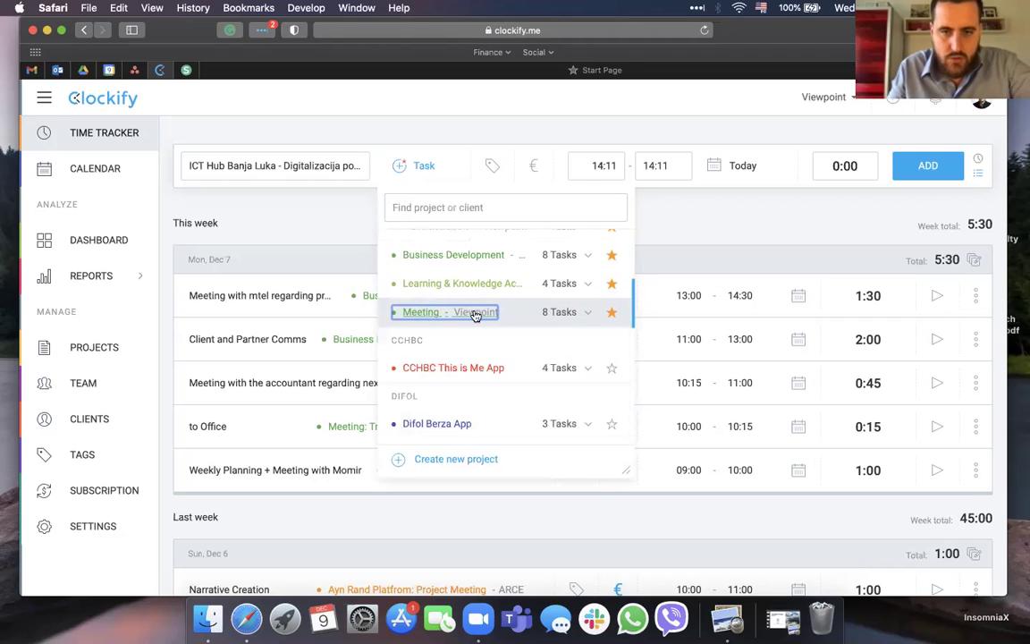
scroll(501, 304, up, 2)
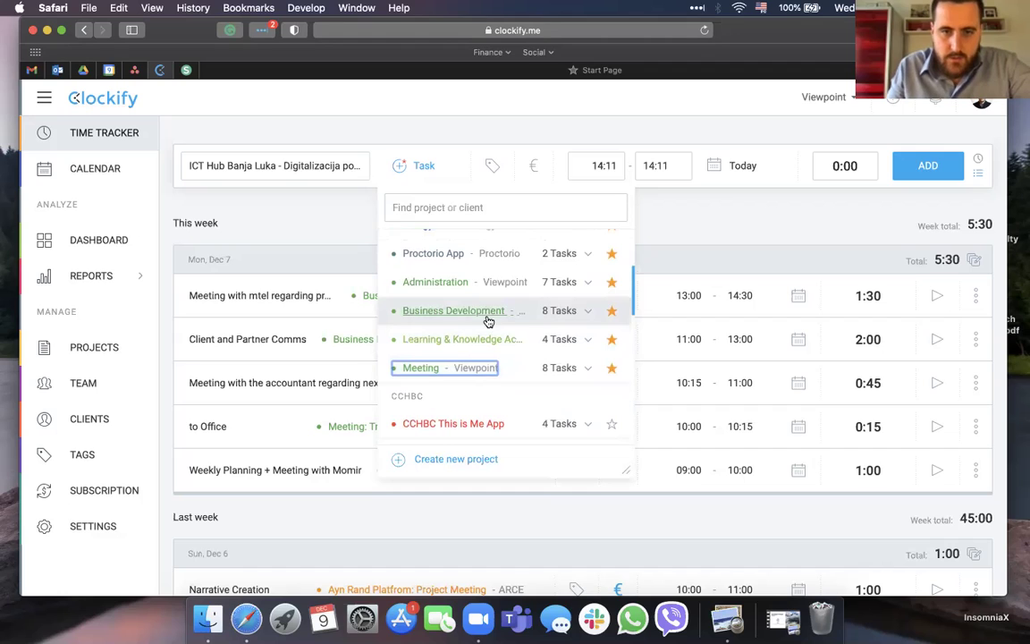
scroll(511, 320, up, 1)
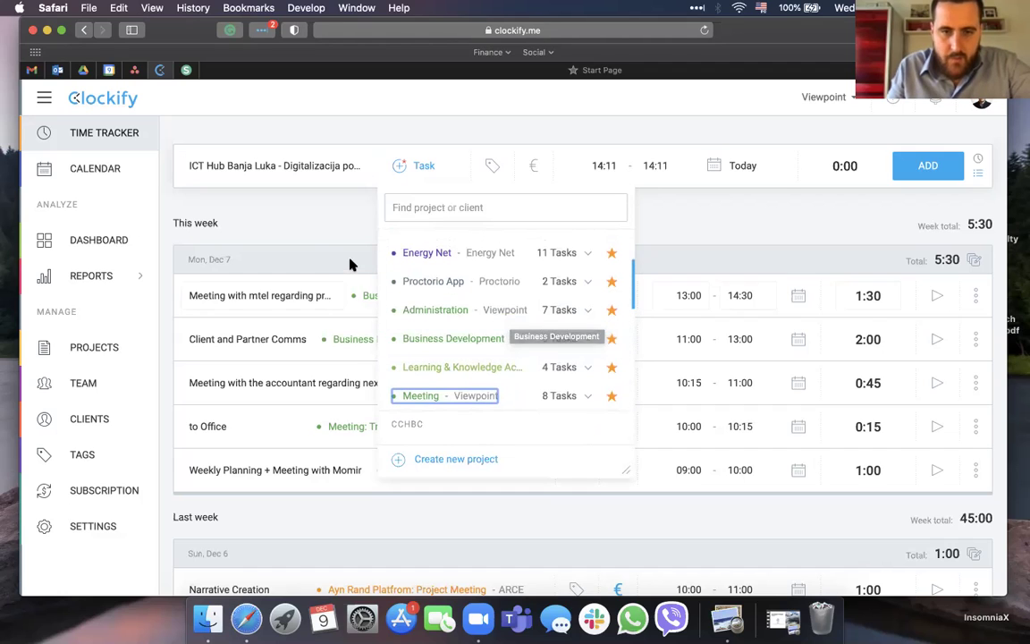
click(324, 225)
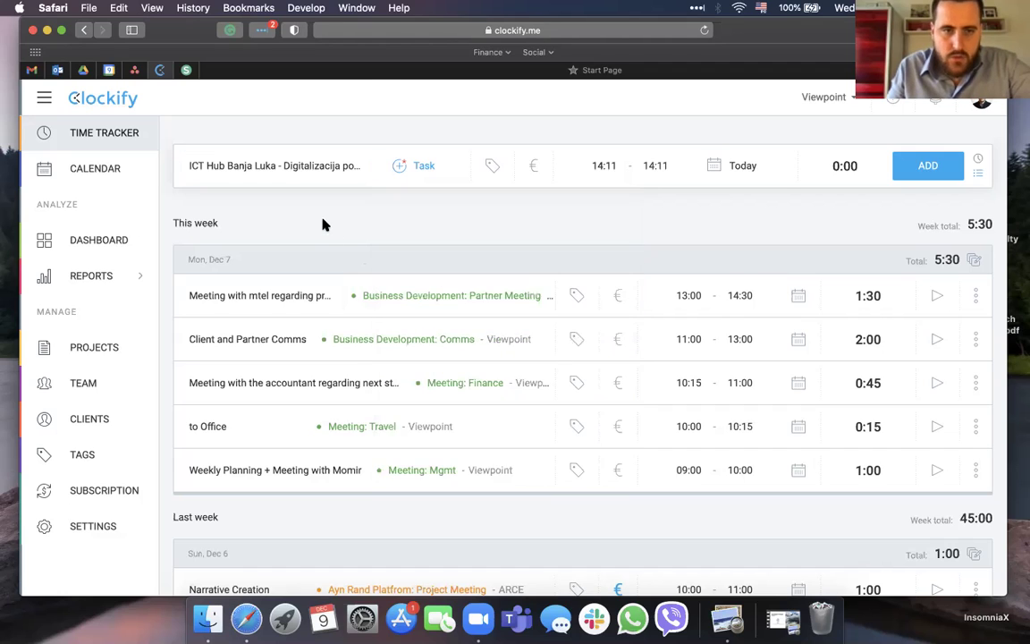
Find the Meeting project of client Viewpoint in the Projects list and open its tasks.
click(97, 356)
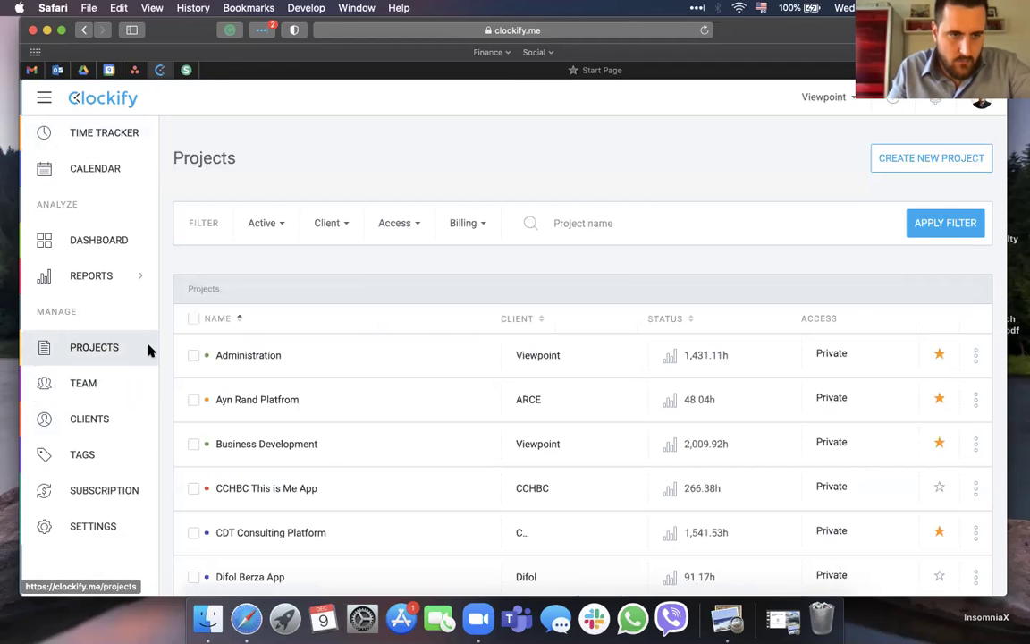
scroll(295, 404, down, 5)
scroll(223, 404, up, 5)
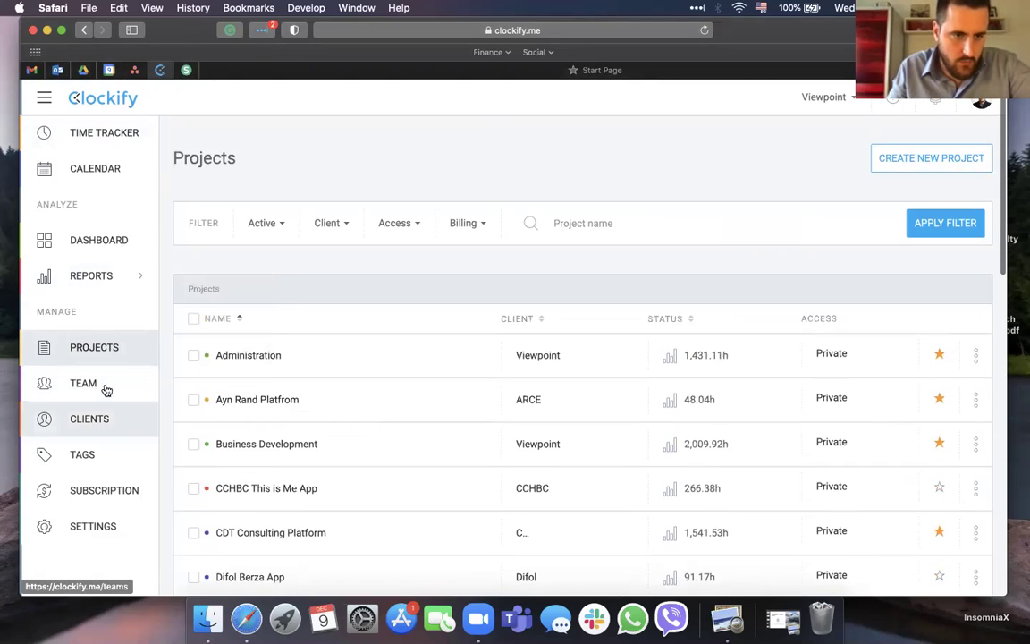
scroll(382, 443, down, 10)
scroll(382, 444, up, 2)
scroll(380, 445, up, 2)
click(237, 319)
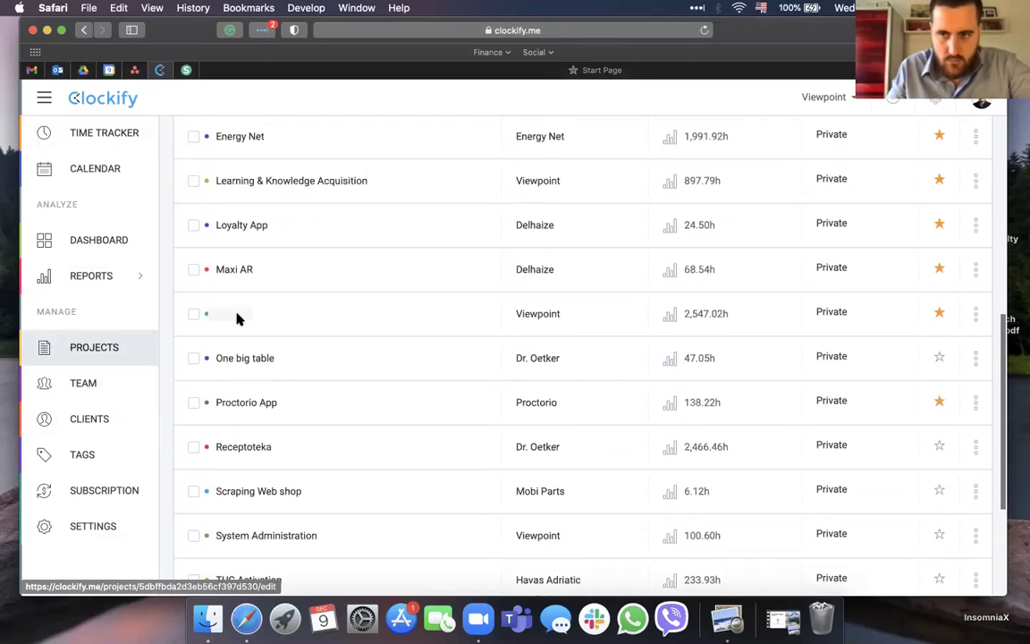
scroll(367, 431, down, 2)
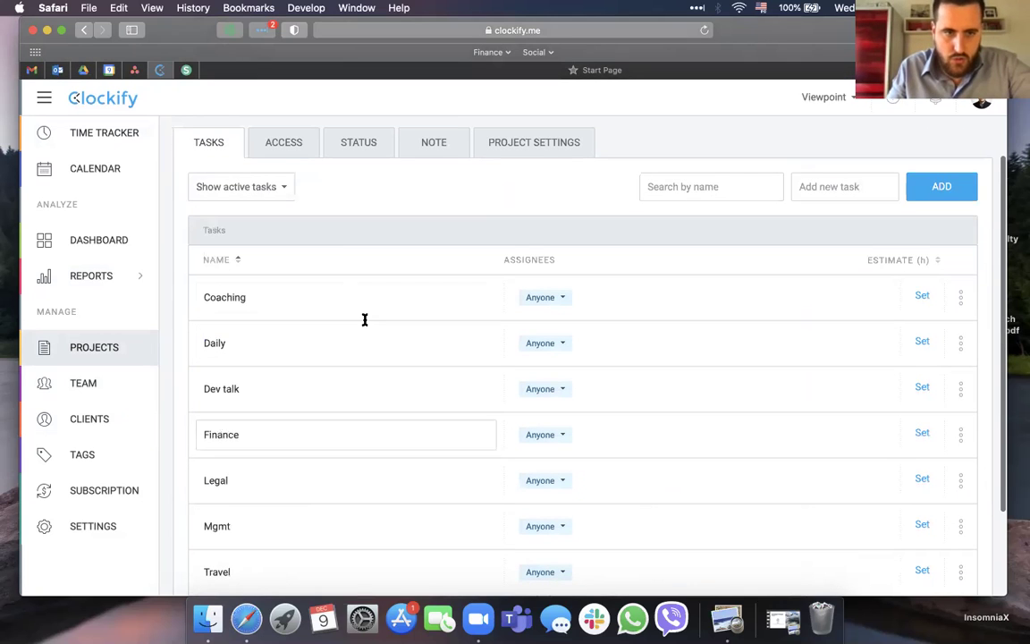
Add a task named Workshop to the Meeting project.
click(816, 185)
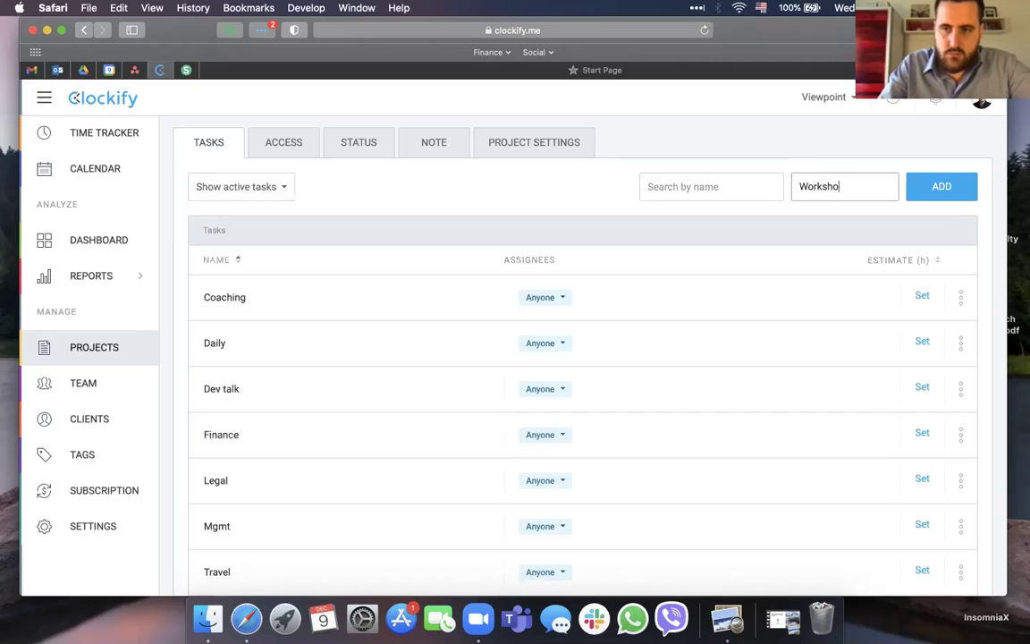
click(940, 186)
scroll(432, 310, down, 3)
scroll(433, 310, up, 3)
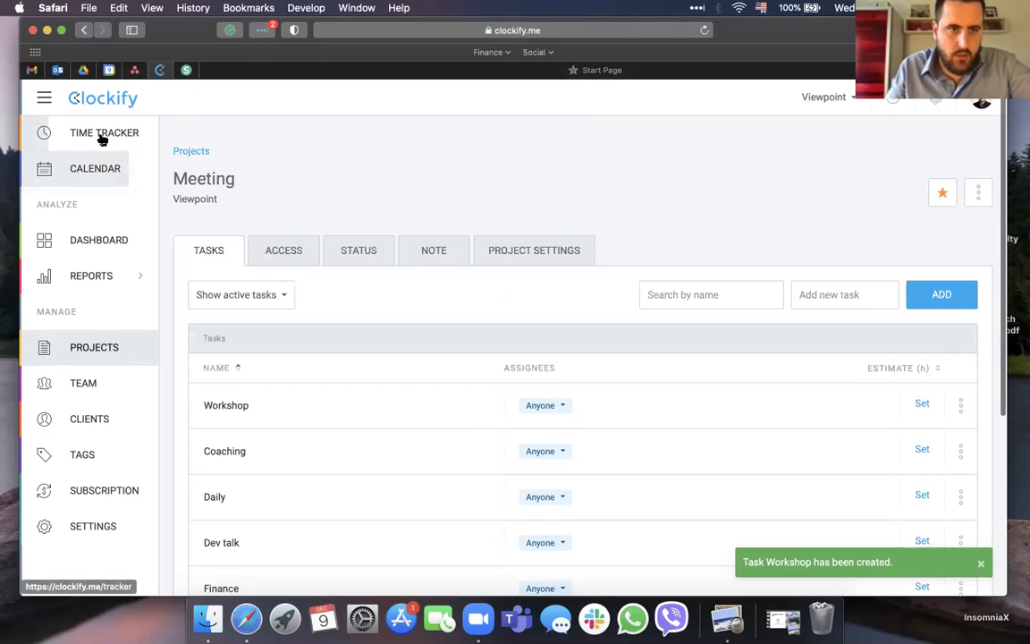
Return to the Time Tracker and describe a new time entry as "ICT HUB Workshop".
click(101, 134)
click(304, 167)
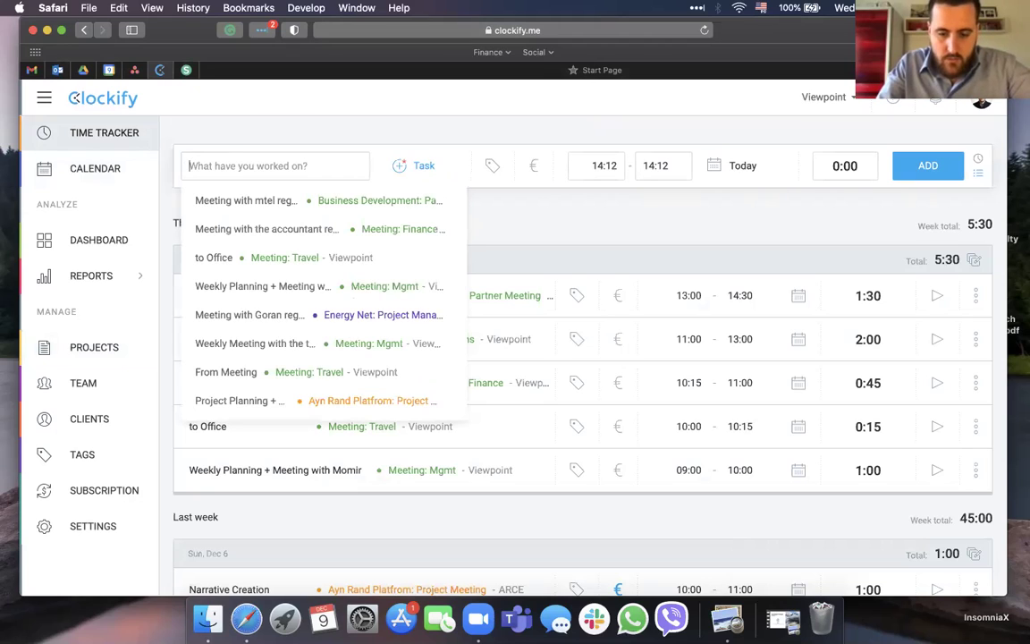
text(IC)
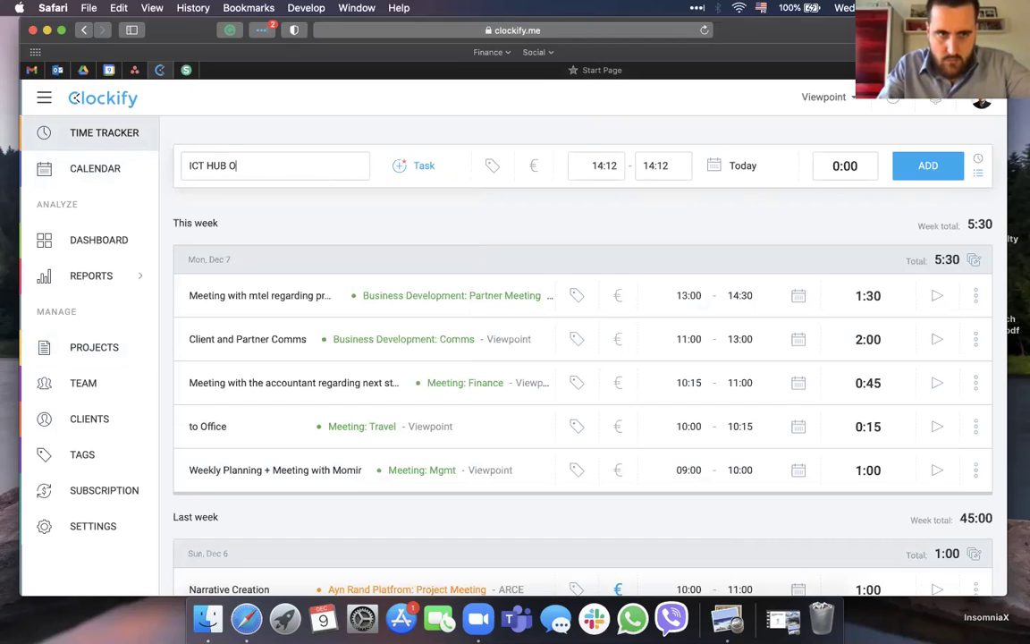
text(T HUB w)
key(BackSpace)
text(Wk)
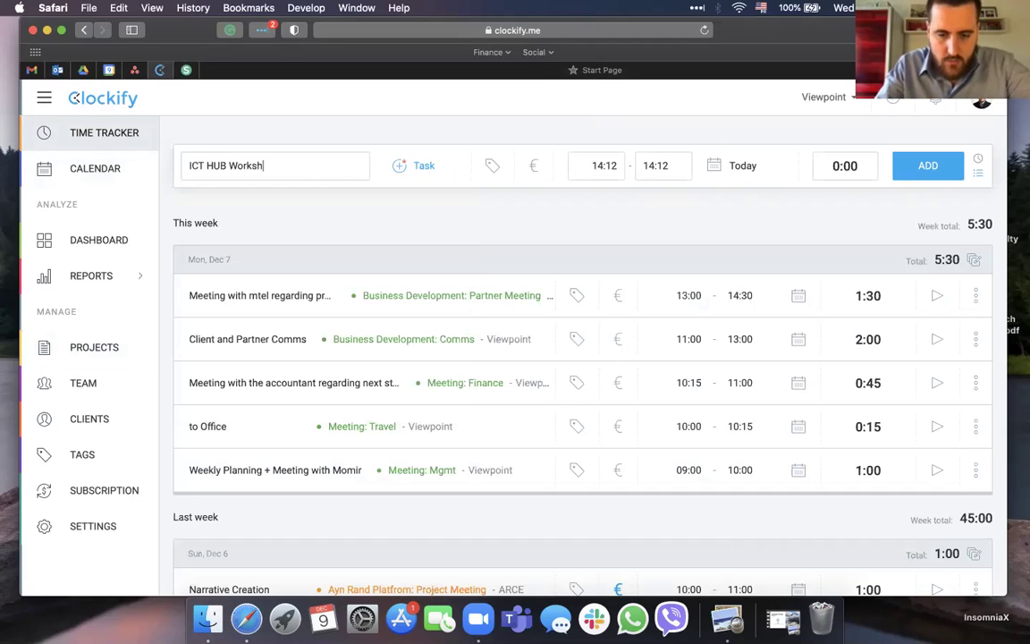
key(BackSpace)
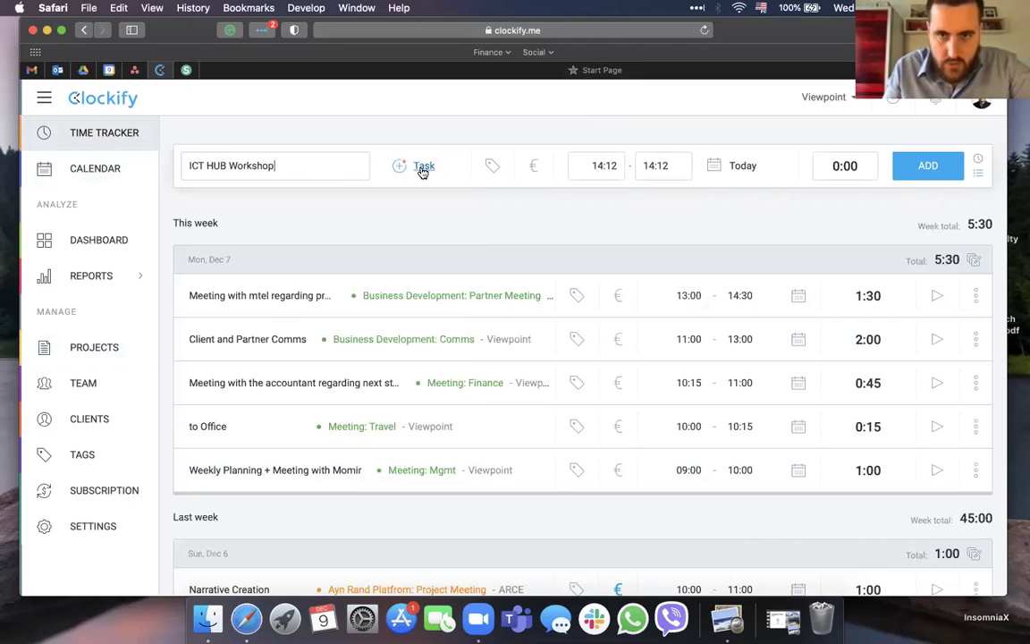
Set the new entry's time range from 13:00 to 14:30.
text(13)
key(Tab)
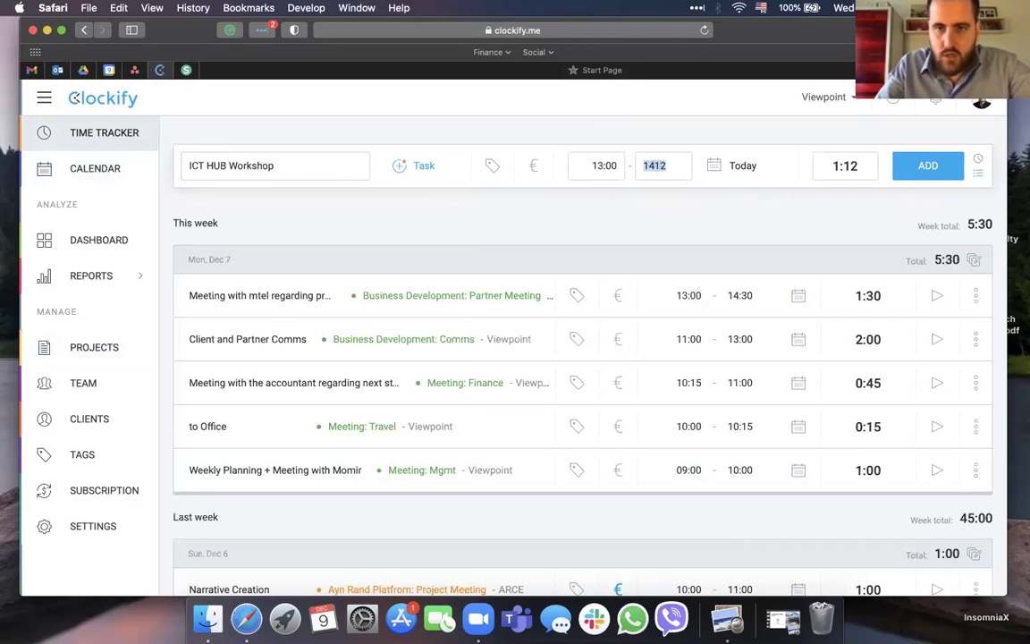
text(1)
text(4:30)
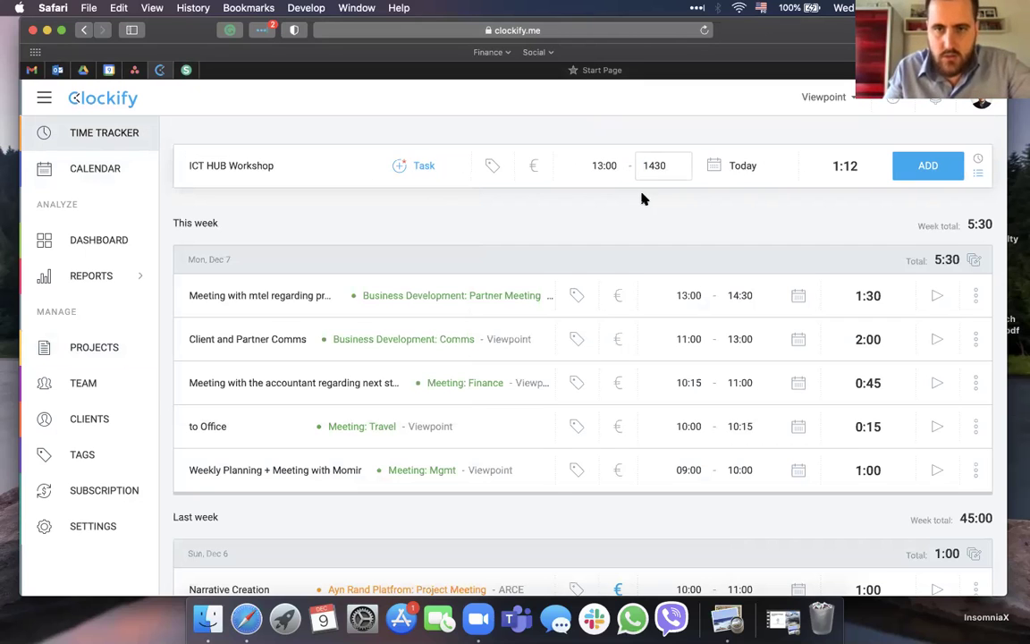
Assign the entry to the Workshop task of the Meeting project and add it to today's log.
click(419, 166)
scroll(457, 293, down, 3)
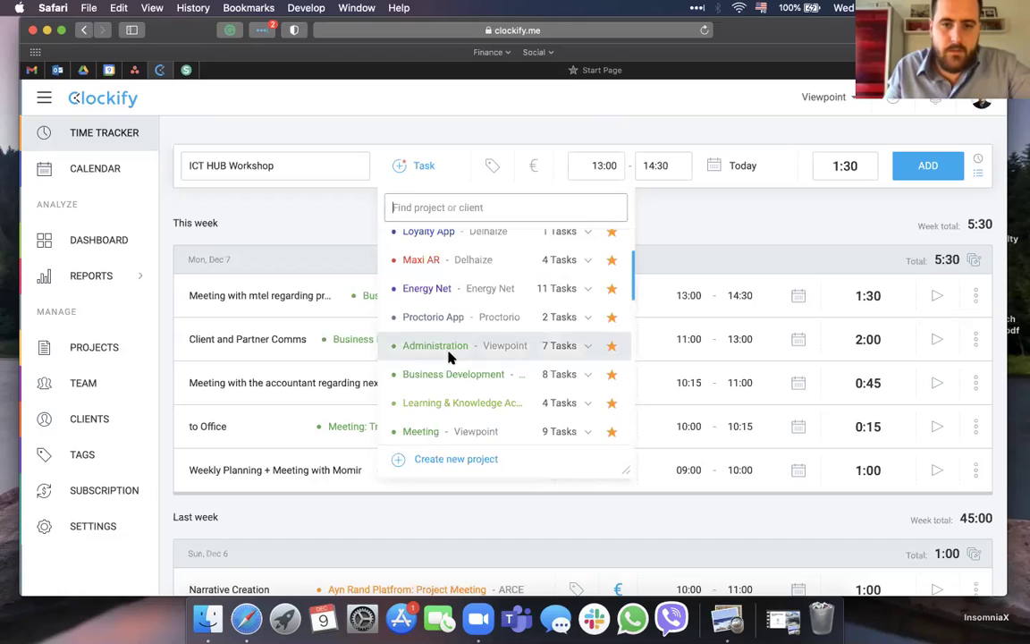
click(436, 430)
scroll(455, 363, down, 5)
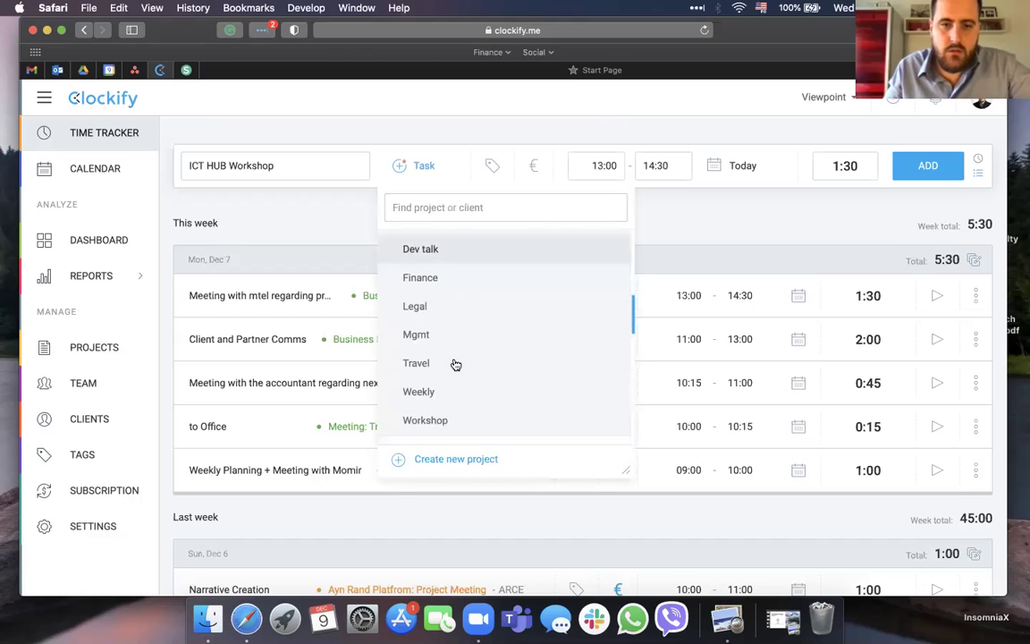
click(442, 386)
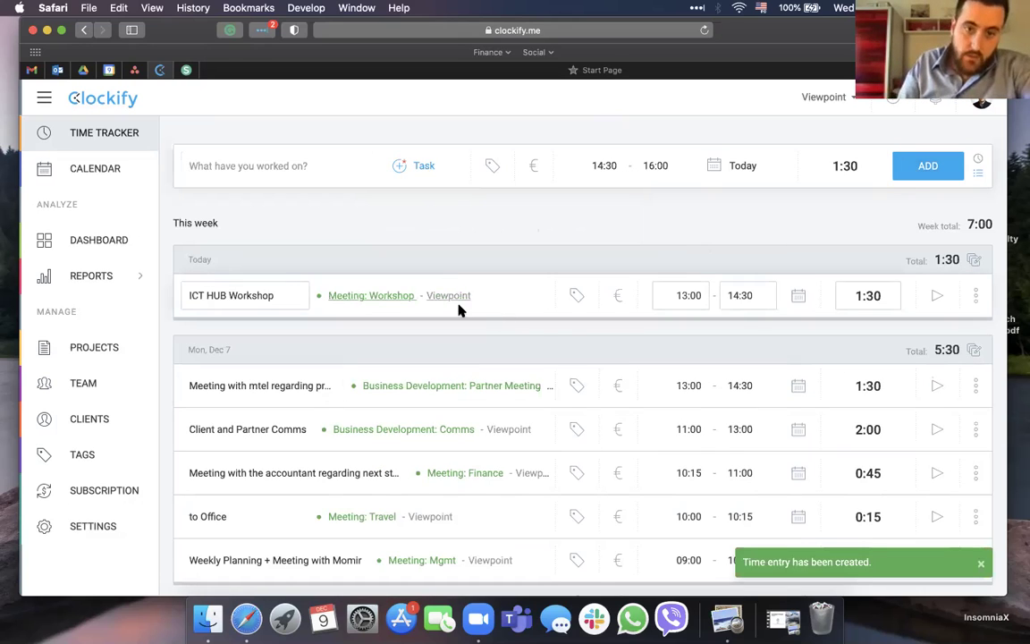
Review the logged time entries from today back through last week, including their tag and billable options.
scroll(540, 343, down, 3)
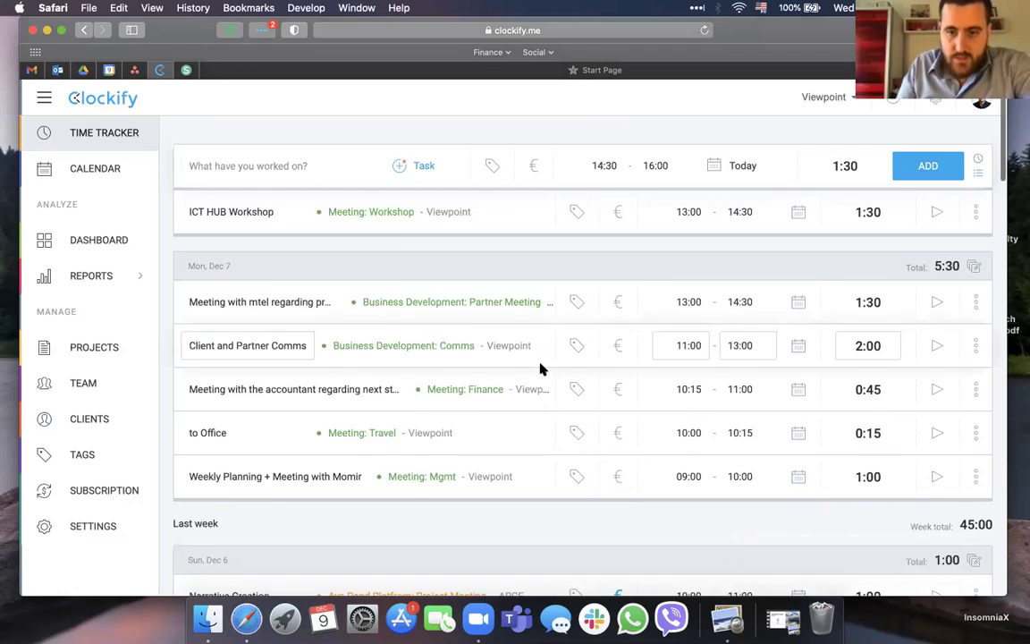
scroll(540, 369, up, 2)
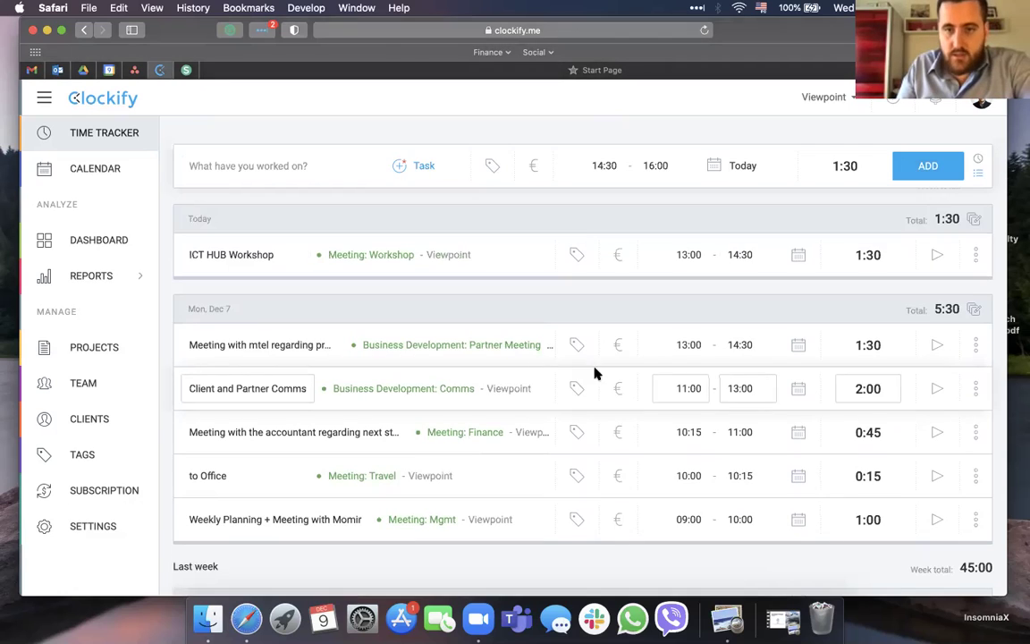
click(577, 258)
scroll(464, 454, down, 1)
scroll(464, 454, down, 10)
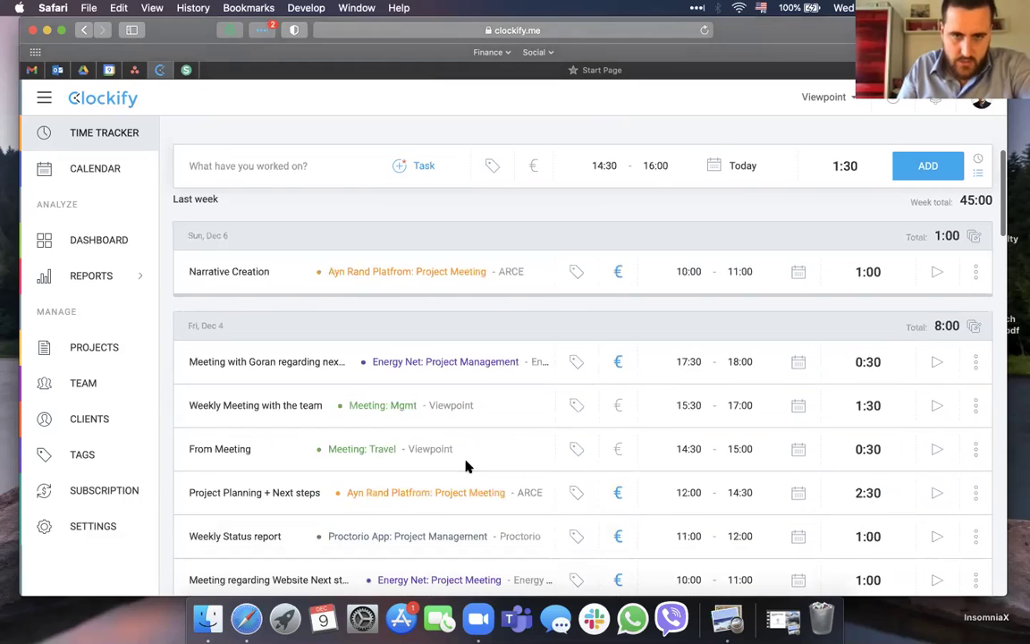
scroll(503, 358, up, 10)
click(631, 286)
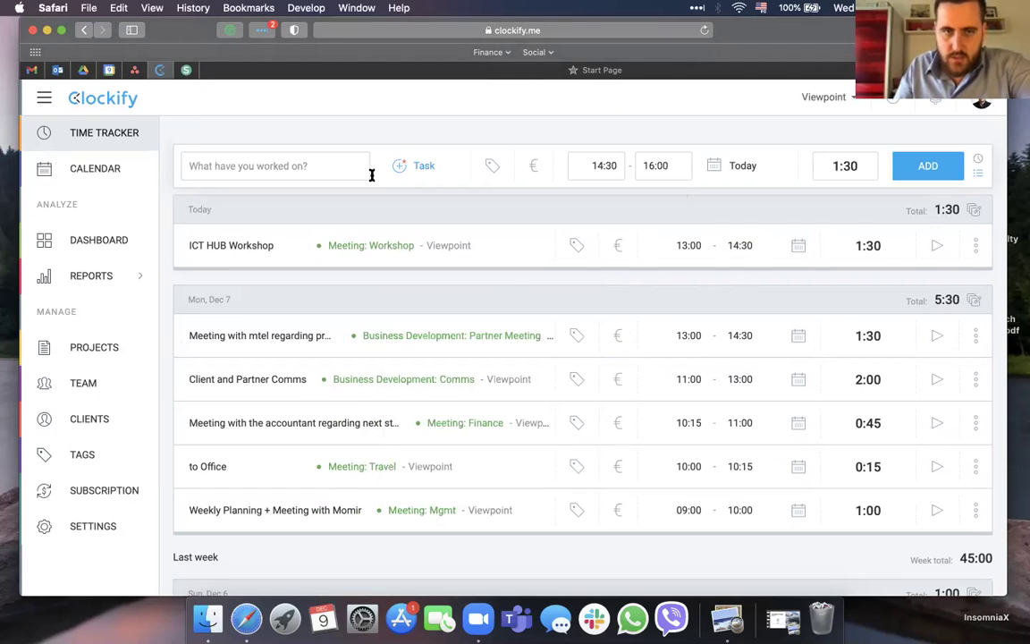
Switch the Time Tracker from manual entry to timer mode and start the timer.
click(345, 163)
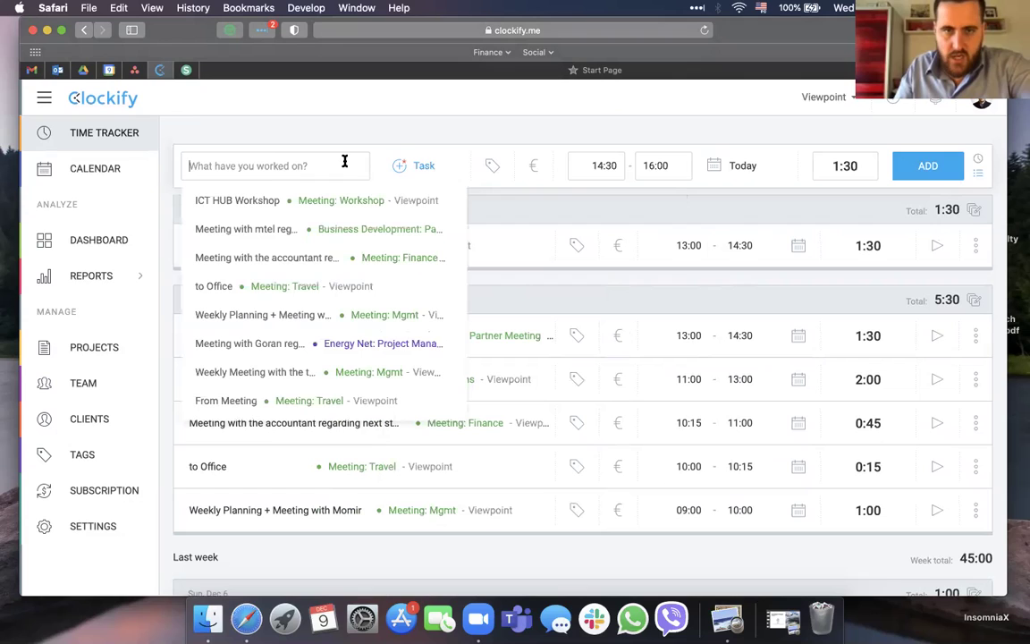
click(978, 158)
click(949, 170)
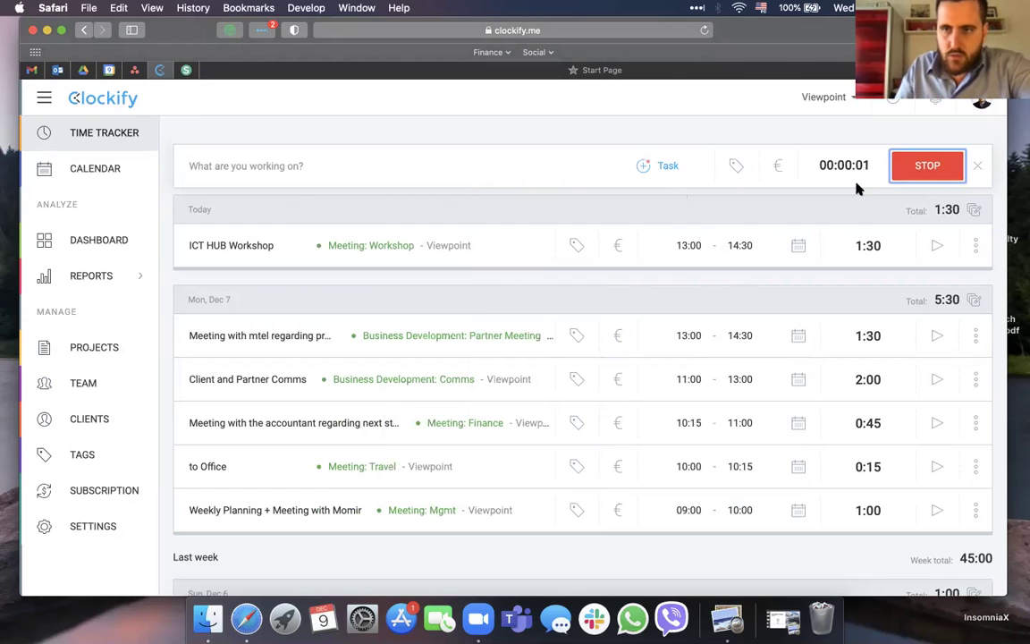
Try to stop the running timer, discard its entry, and return the Time Tracker to manual entry mode.
click(920, 165)
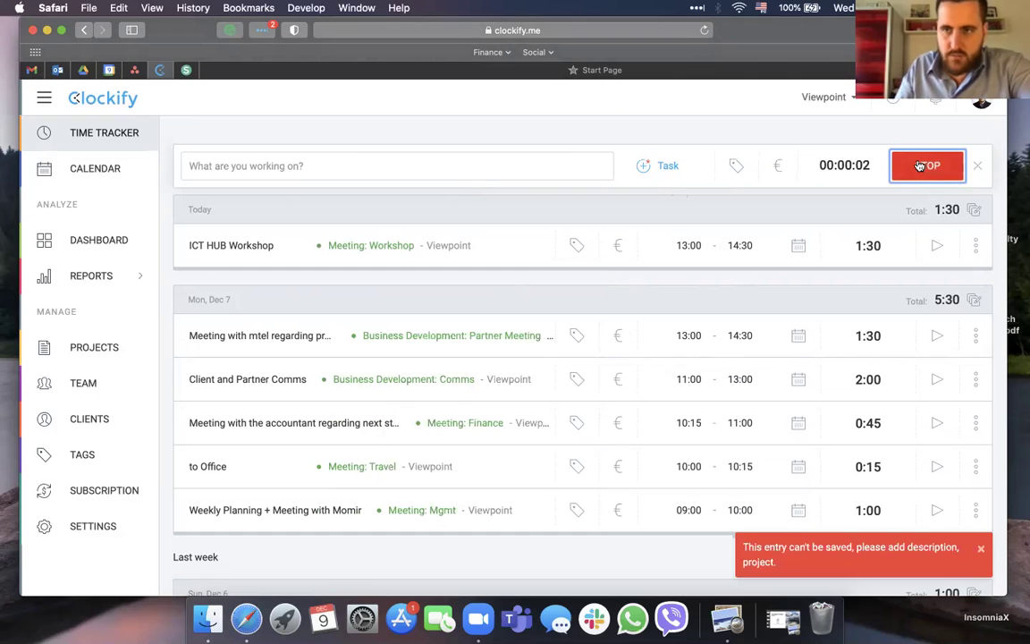
click(978, 168)
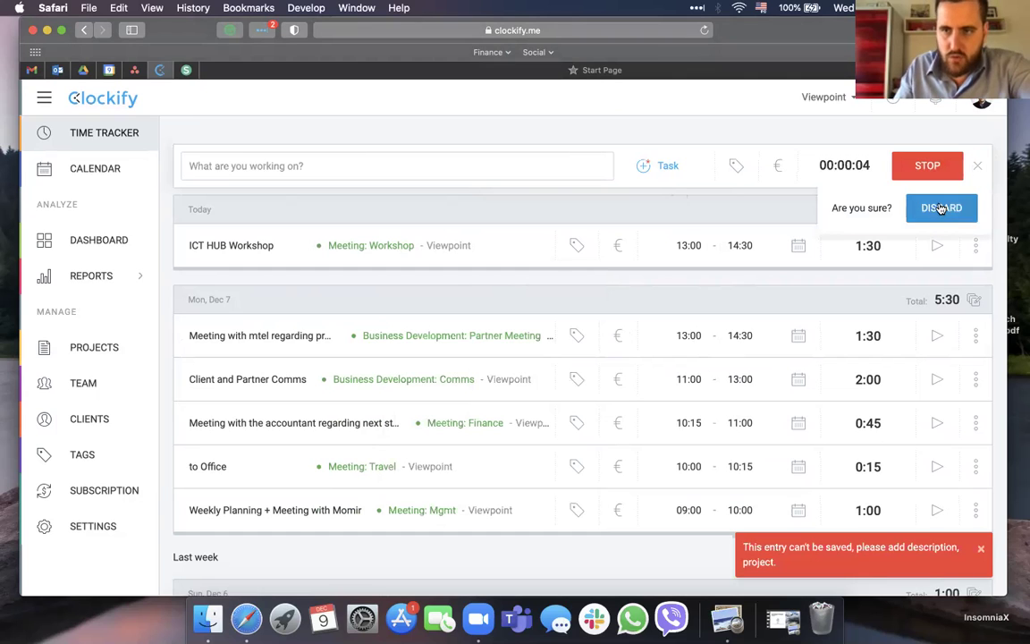
click(876, 208)
click(979, 173)
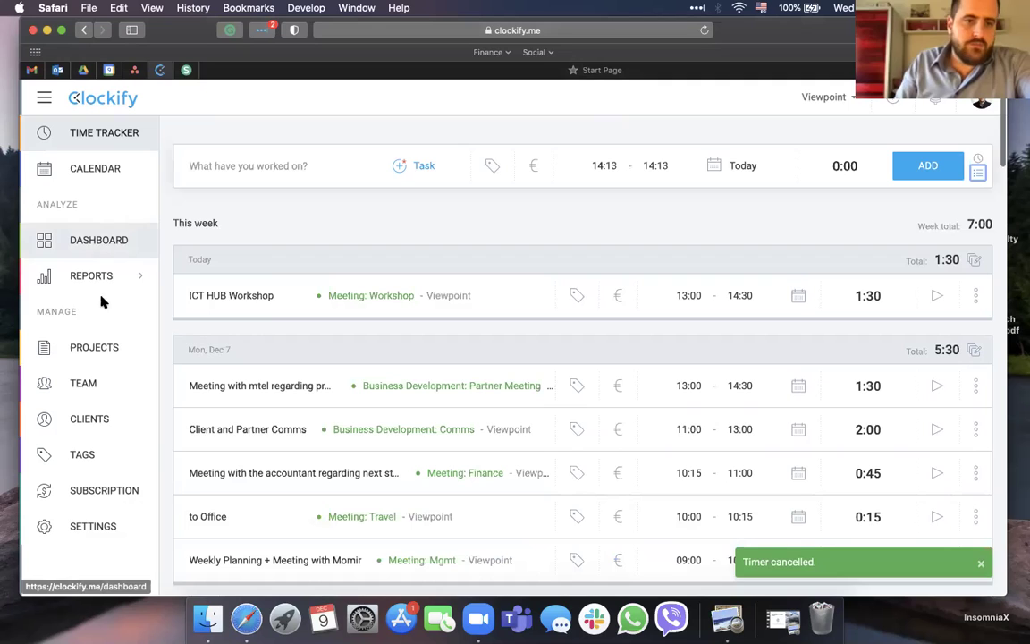
Review the team dashboard's daily chart and project breakdown for Dec 1 - Dec 4, including the project and billability grouping options.
click(107, 240)
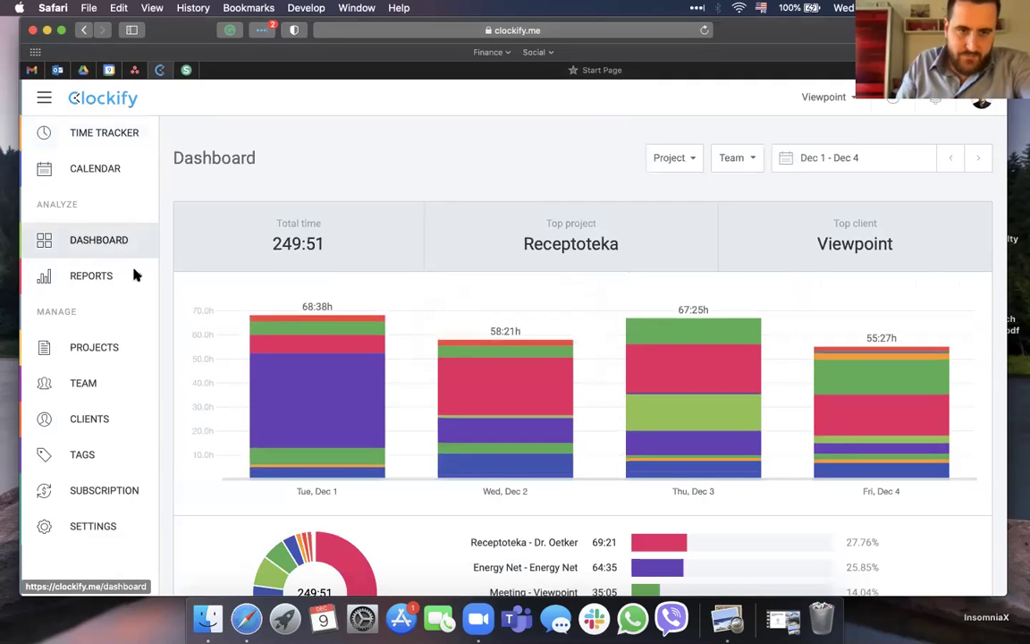
scroll(304, 304, down, 4)
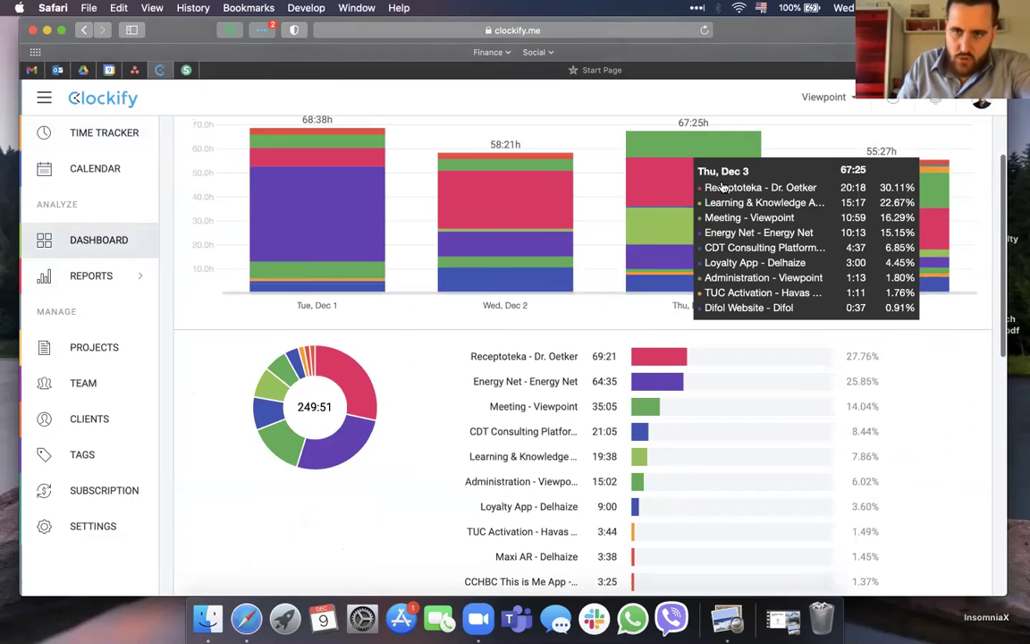
scroll(641, 223, down, 2)
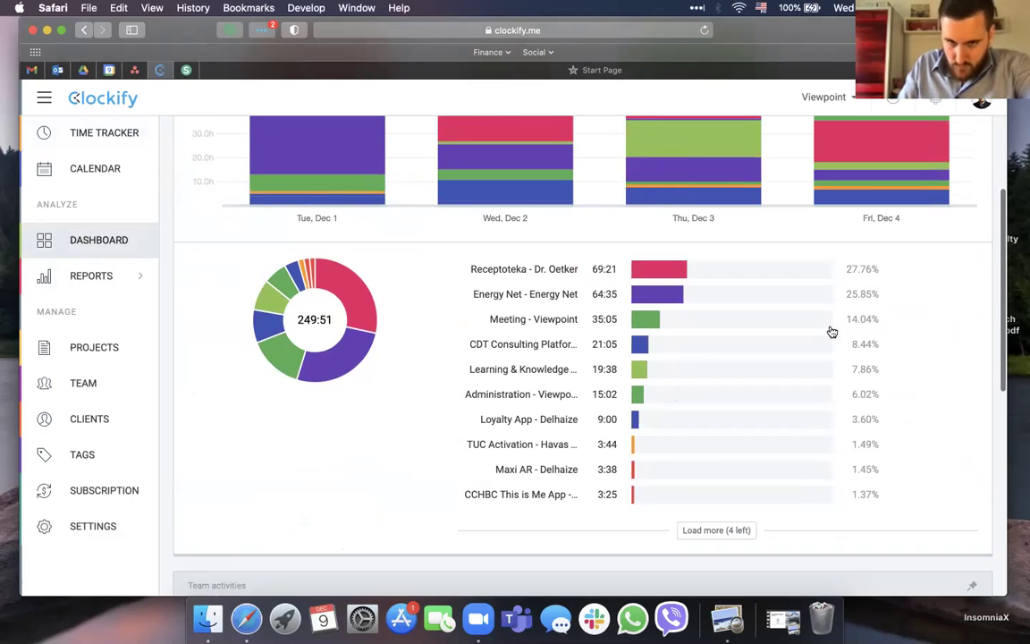
scroll(830, 331, up, 3)
scroll(817, 419, up, 2)
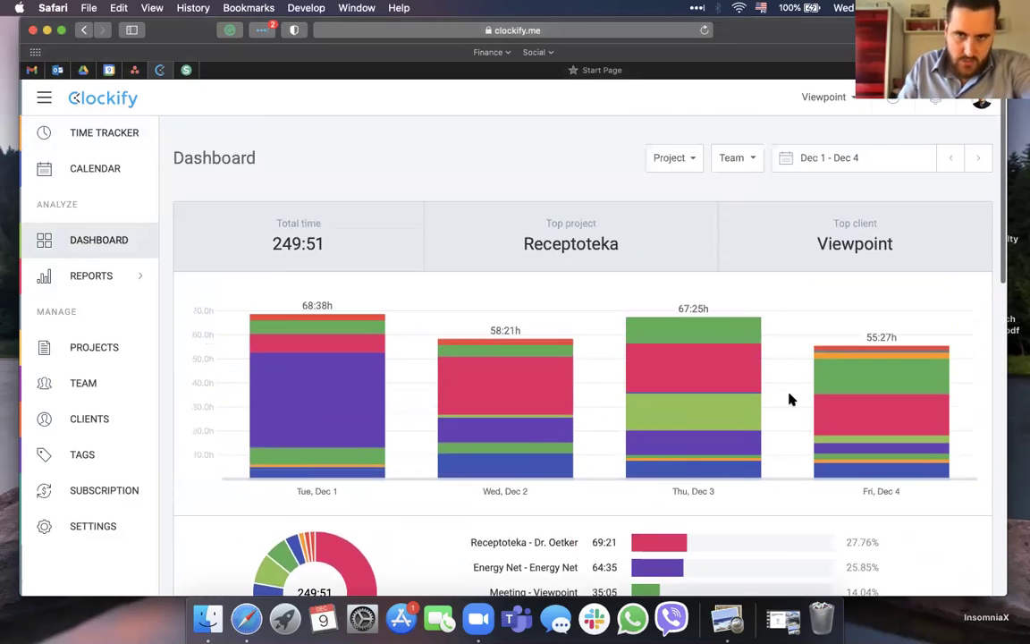
click(685, 161)
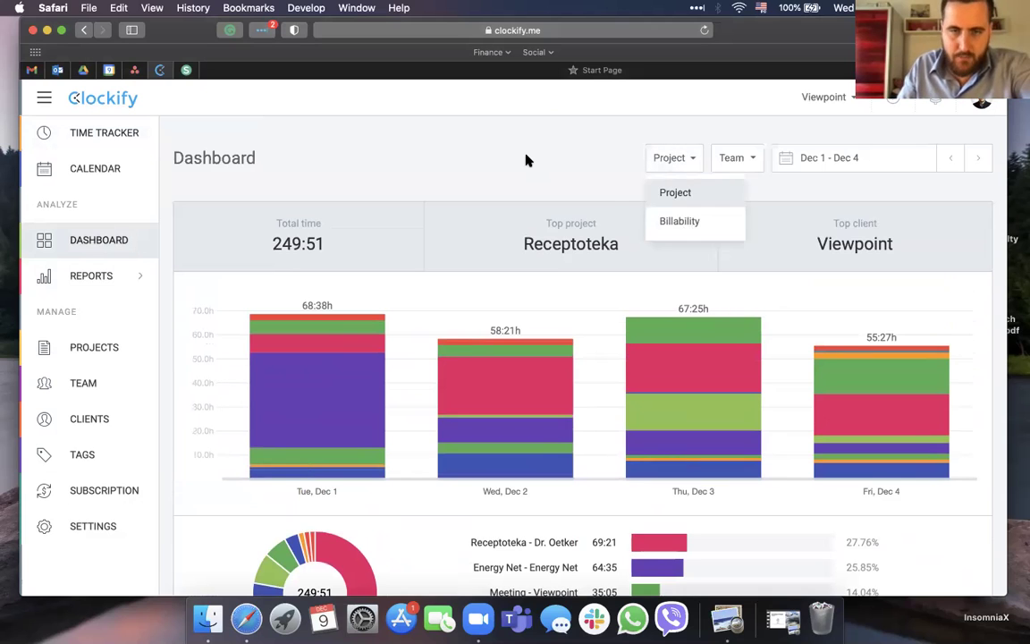
Examine last week's summary report, from the billable hours chart to the list of entries grouped by project.
mouse_move(104, 279)
click(177, 280)
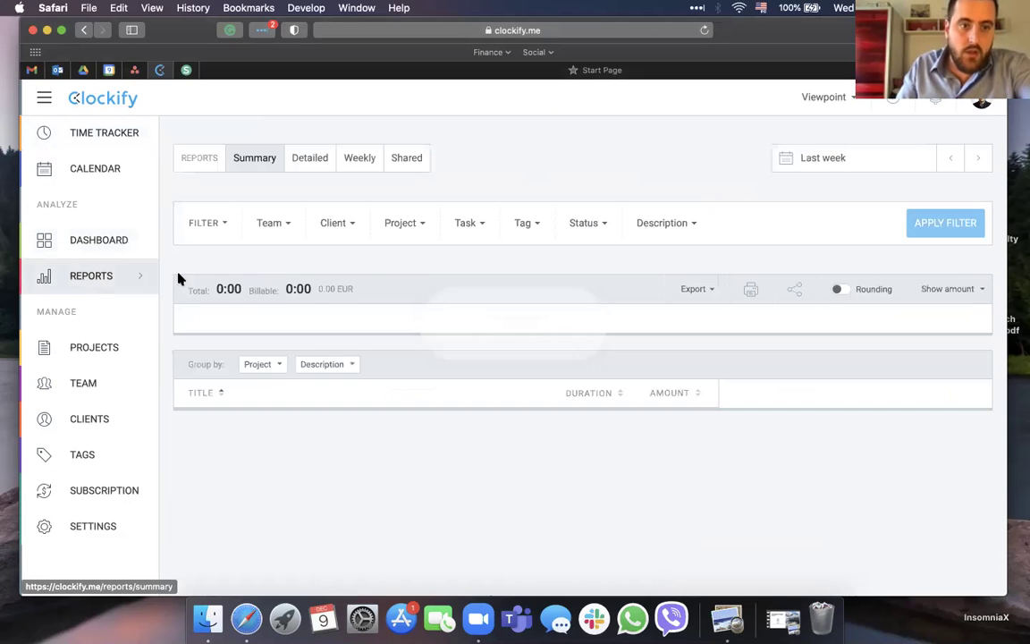
scroll(488, 329, down, 3)
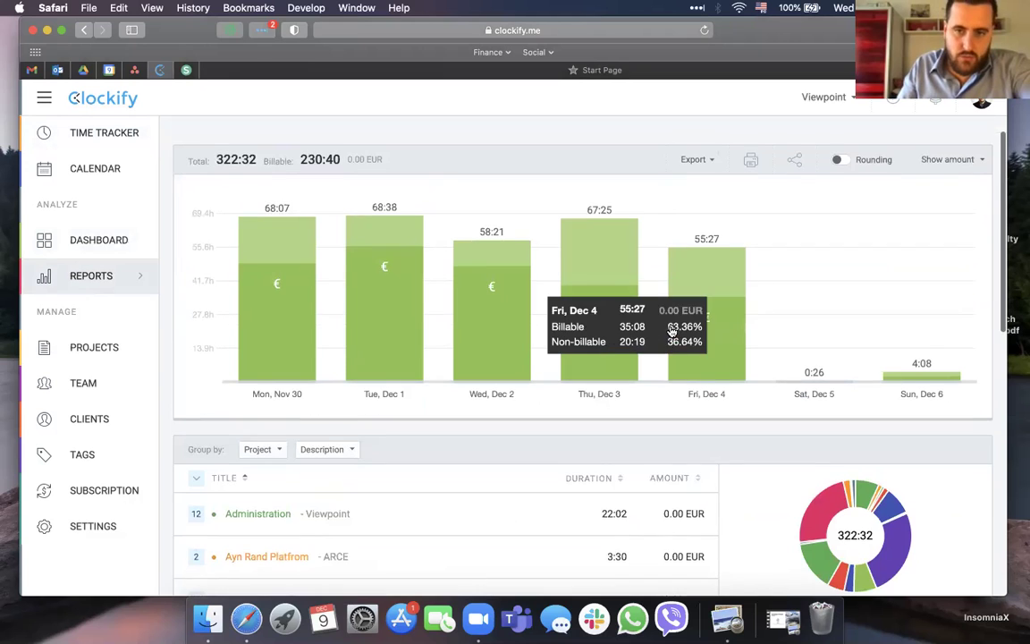
scroll(828, 286, down, 1)
scroll(828, 286, up, 1)
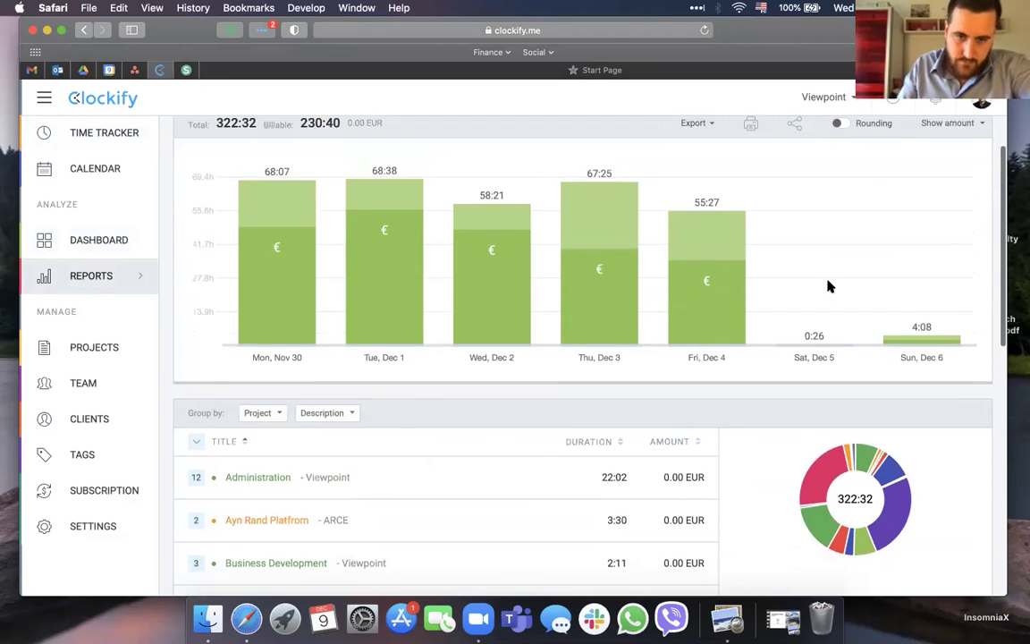
scroll(827, 286, down, 4)
scroll(828, 286, up, 7)
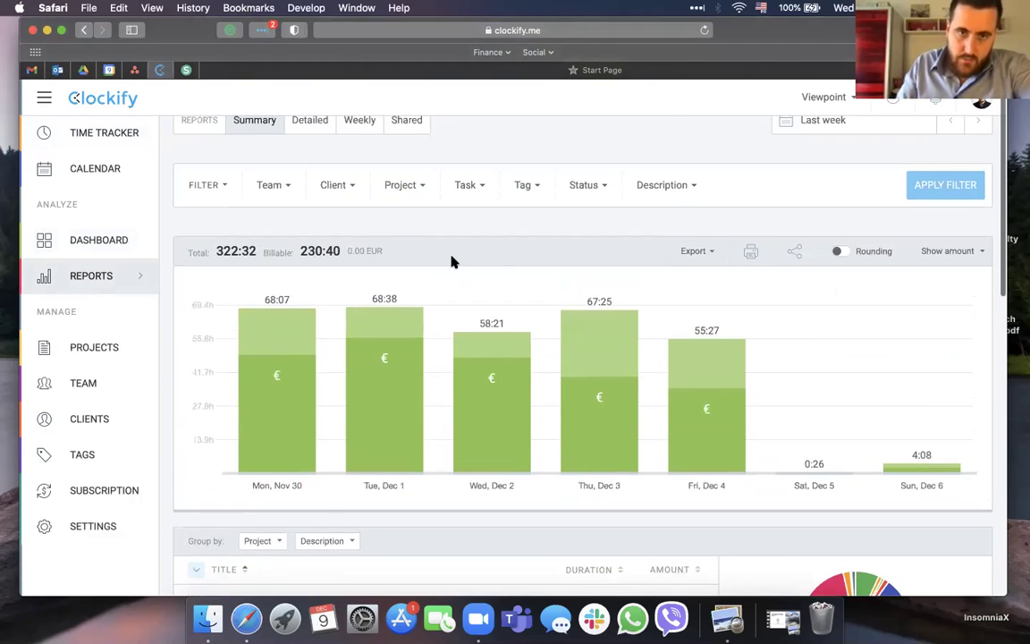
scroll(450, 260, up, 1)
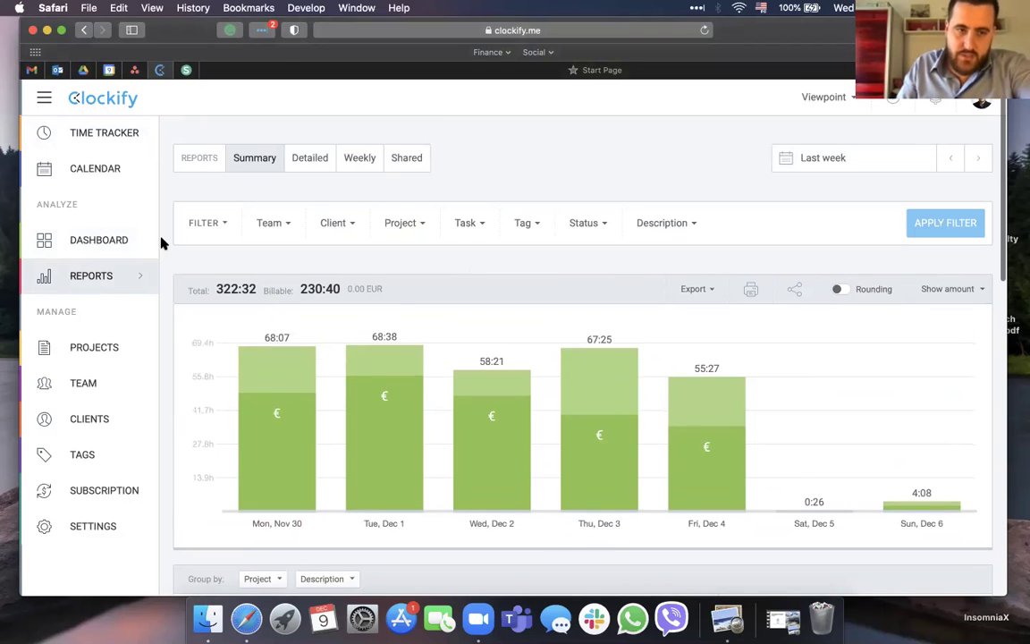
Go back over the dashboard's daily hours per project, and return to the Time Tracker.
click(100, 240)
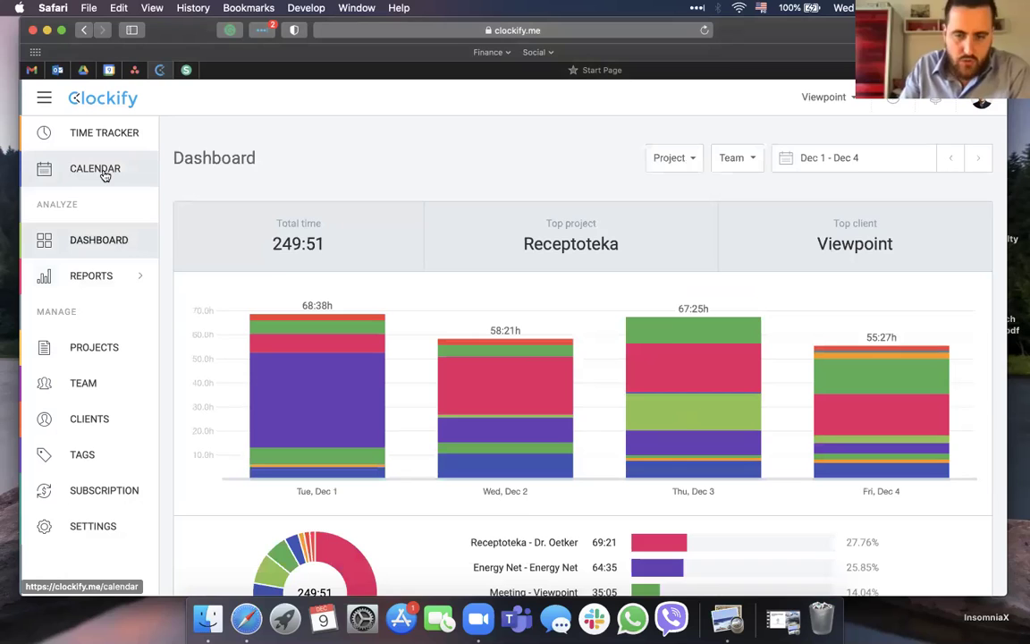
mouse_move(110, 279)
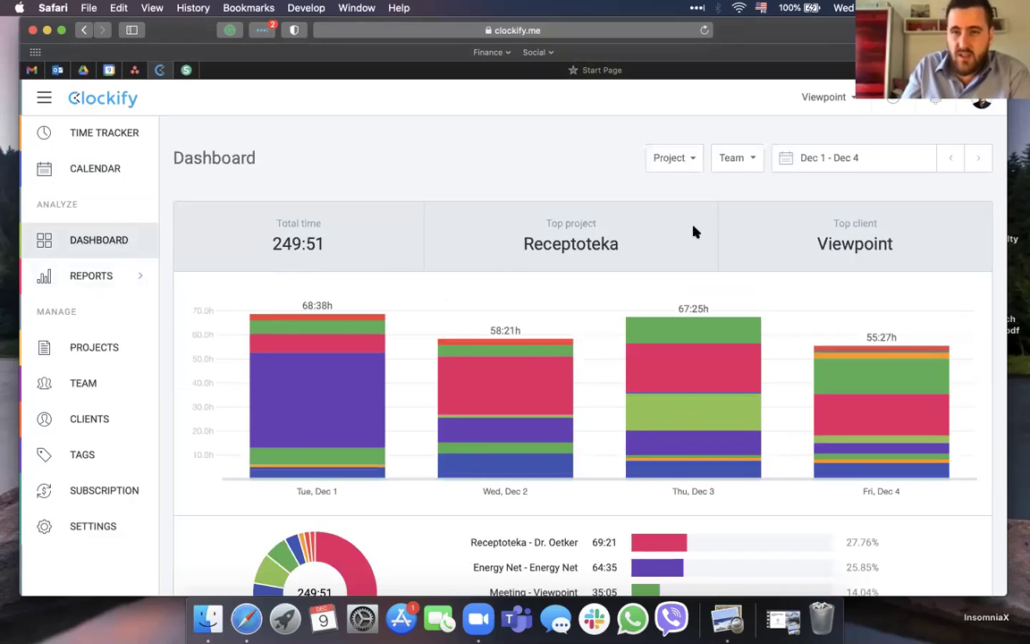
scroll(570, 322, down, 5)
mouse_move(573, 322)
scroll(574, 323, up, 1)
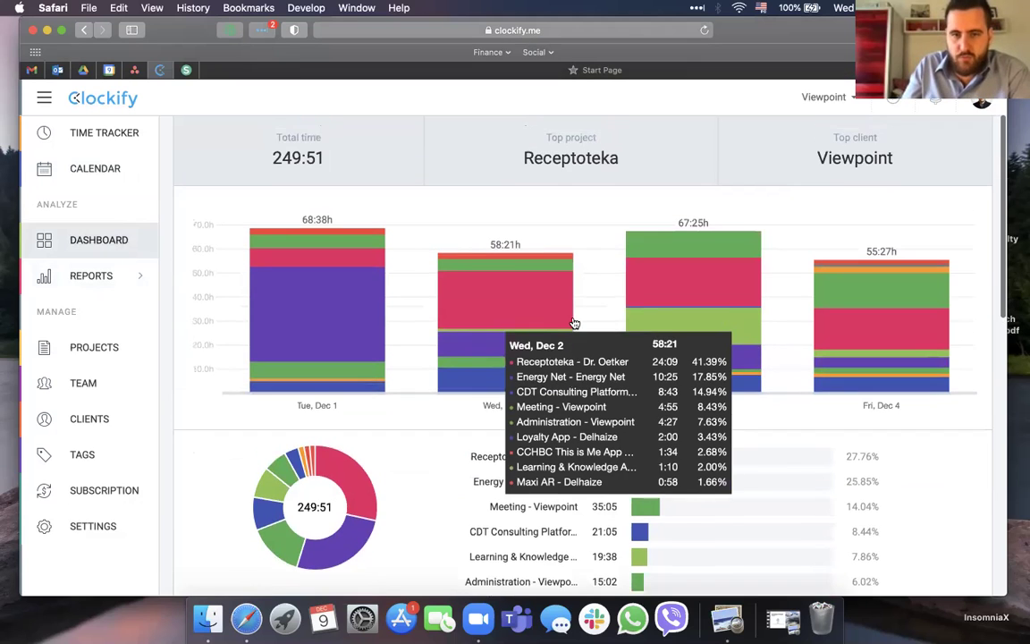
scroll(575, 322, up, 4)
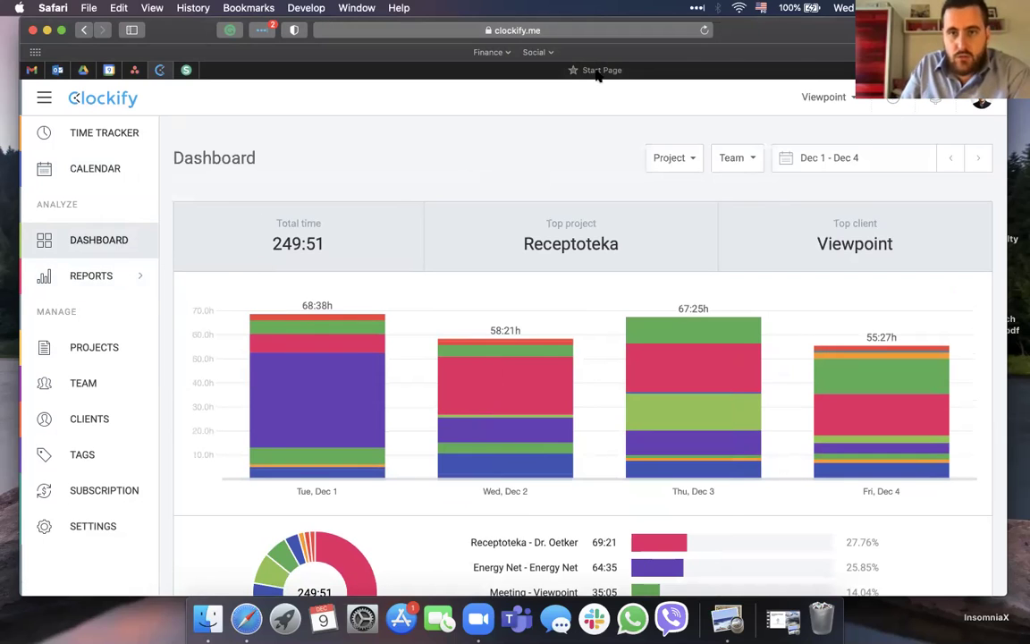
click(114, 134)
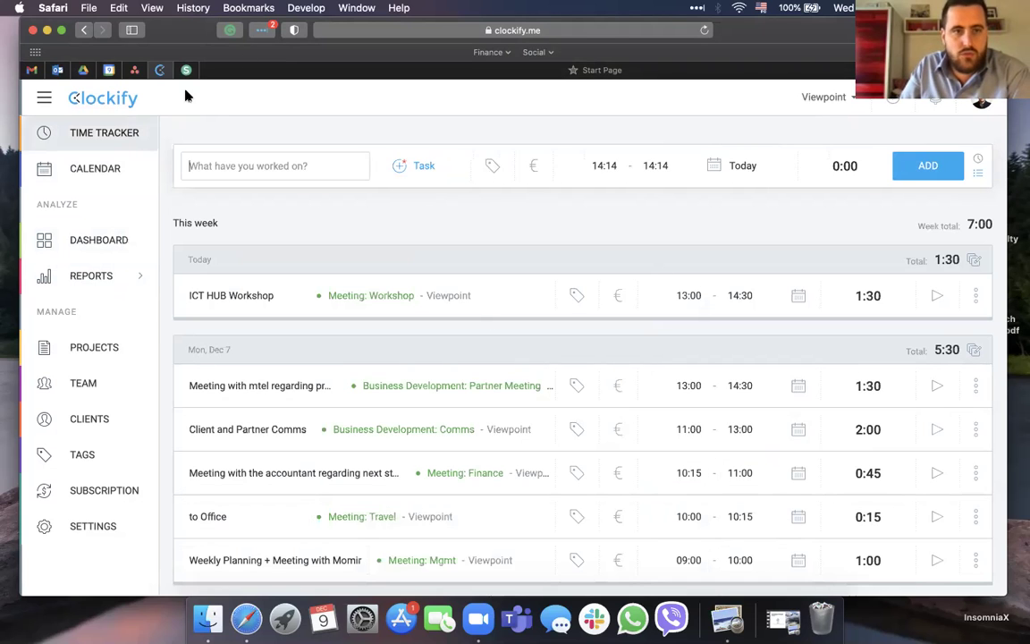
Minimize the browser window, switch to the slide presentation and advance to the HubSpot and Pipedrive slide.
click(47, 30)
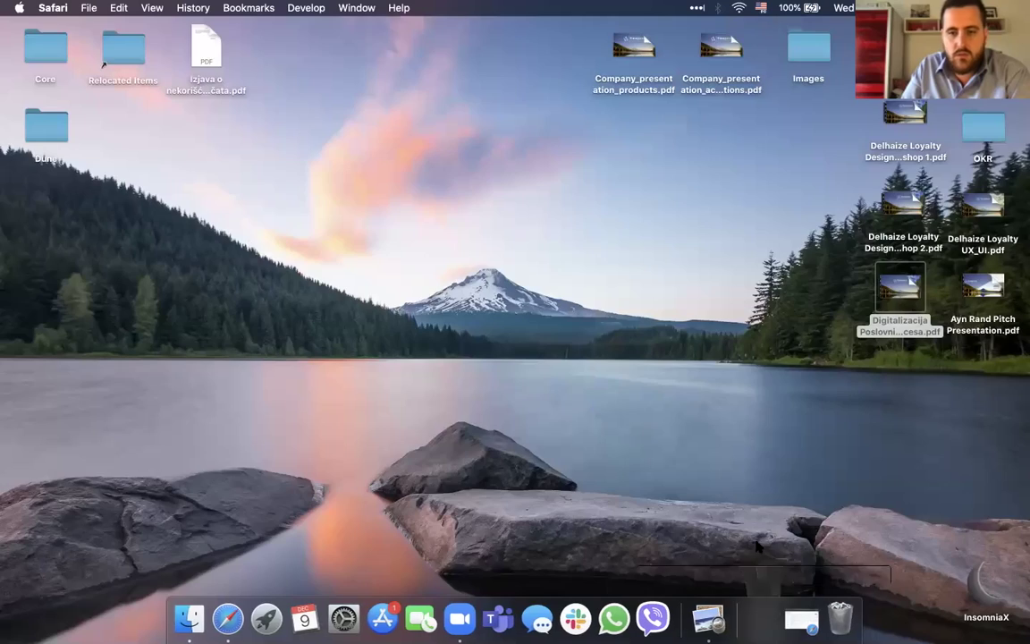
key(super+Tab)
click(40, 28)
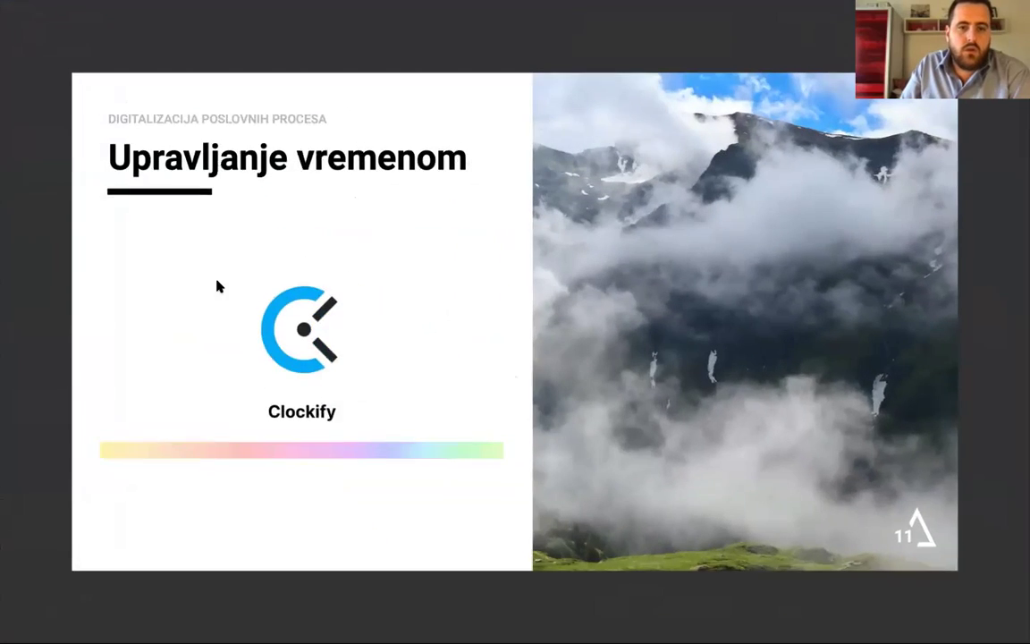
key(Right)
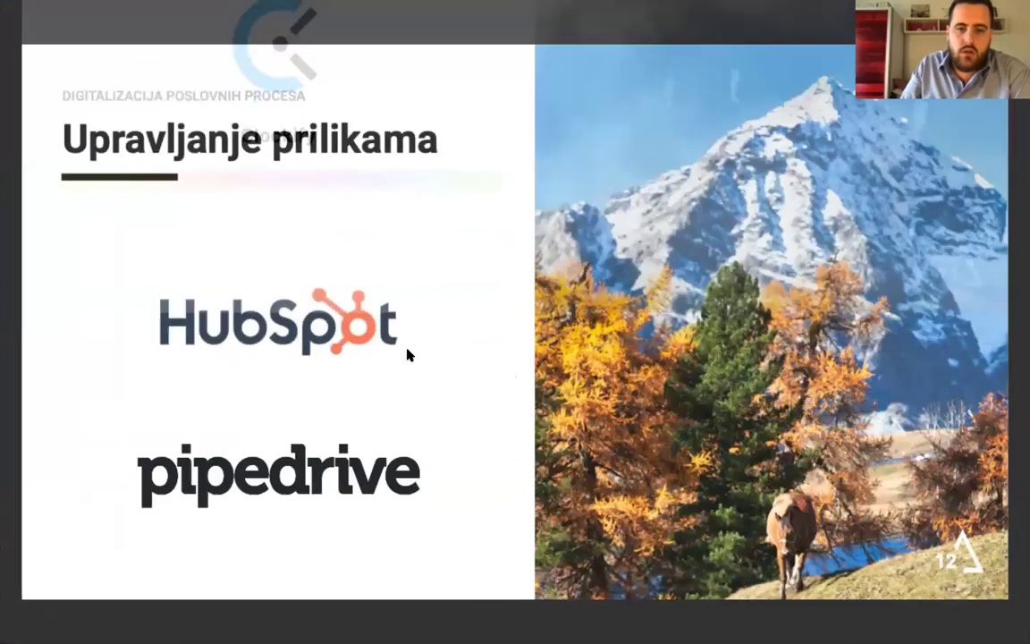